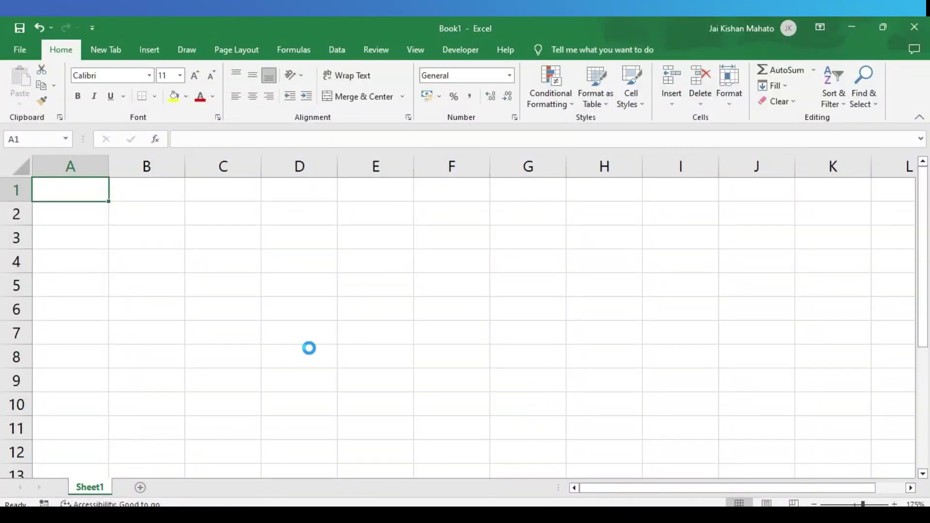
Step: Zoom the blank worksheet in from 175% to about 190%
{"action": "scroll", "coordinate": [309, 348], "scroll_direction": "up", "scroll_amount": 2, "text": "ctrl"}
{"action": "scroll", "coordinate": [318, 348], "scroll_direction": "down", "scroll_amount": 1, "text": "ctrl"}
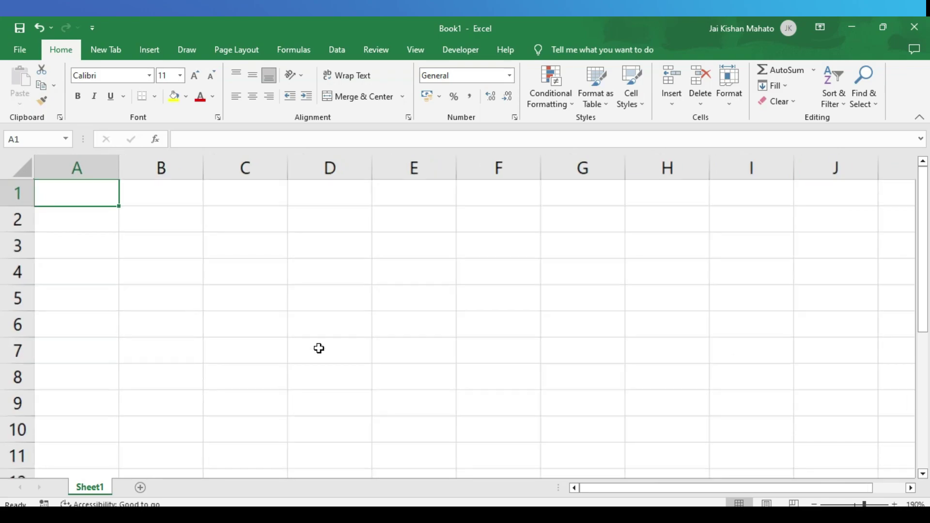
{"action": "left_click", "coordinate": [400, 311]}
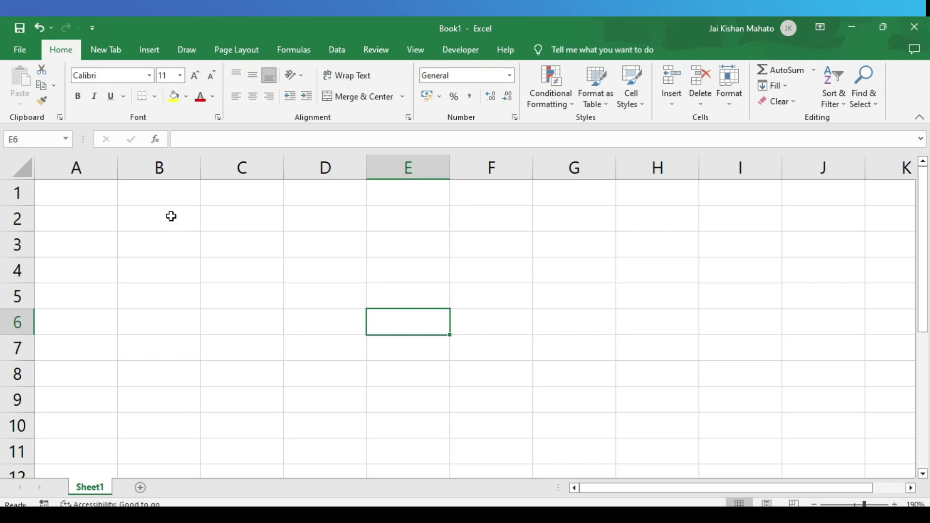
{"action": "mouse_move", "coordinate": [167, 216]}
{"action": "left_mouse_down"}
{"action": "mouse_move", "coordinate": [213, 215]}
{"action": "mouse_move", "coordinate": [157, 222]}
{"action": "left_mouse_up"}
{"action": "left_click_drag", "start_coordinate": [220, 221], "coordinate": [740, 211]}
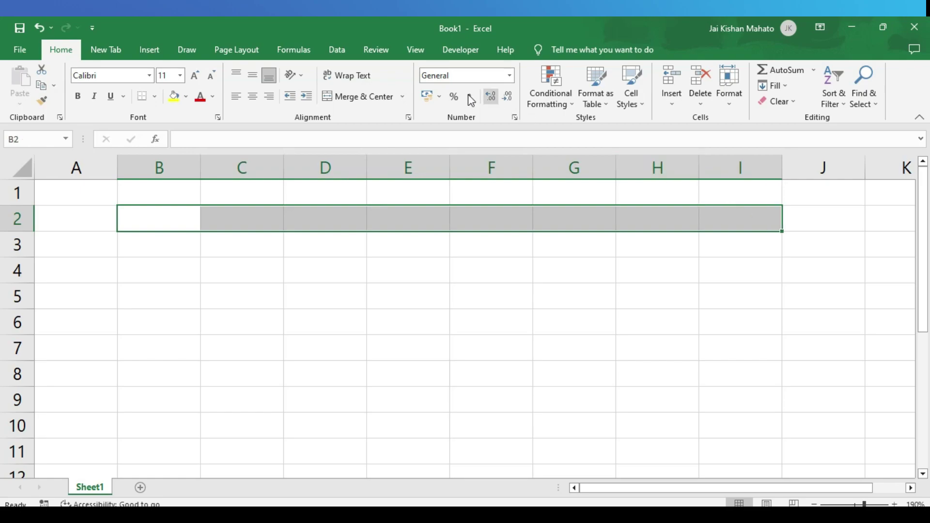
{"action": "left_click", "coordinate": [349, 96]}
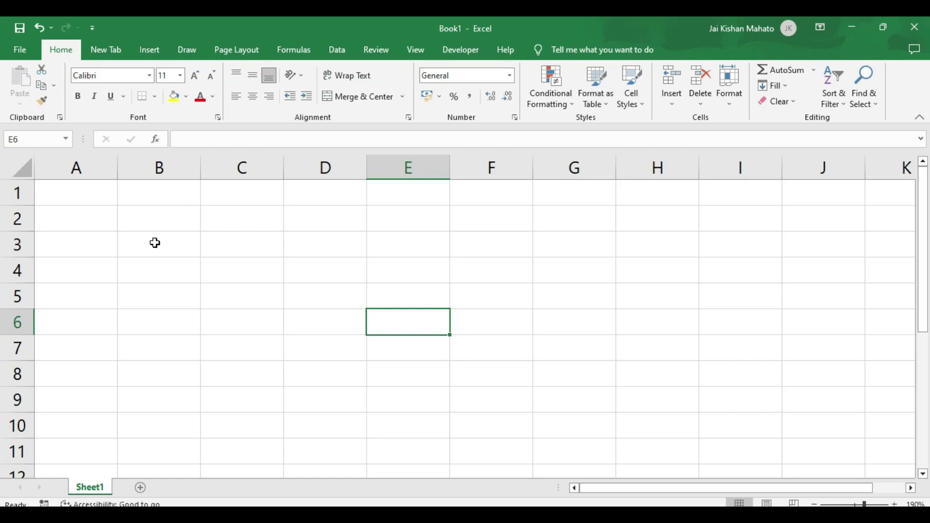
Step: Merge and centre B2:I2 and enter the title 'Marksheet'
{"action": "left_click", "coordinate": [159, 221]}
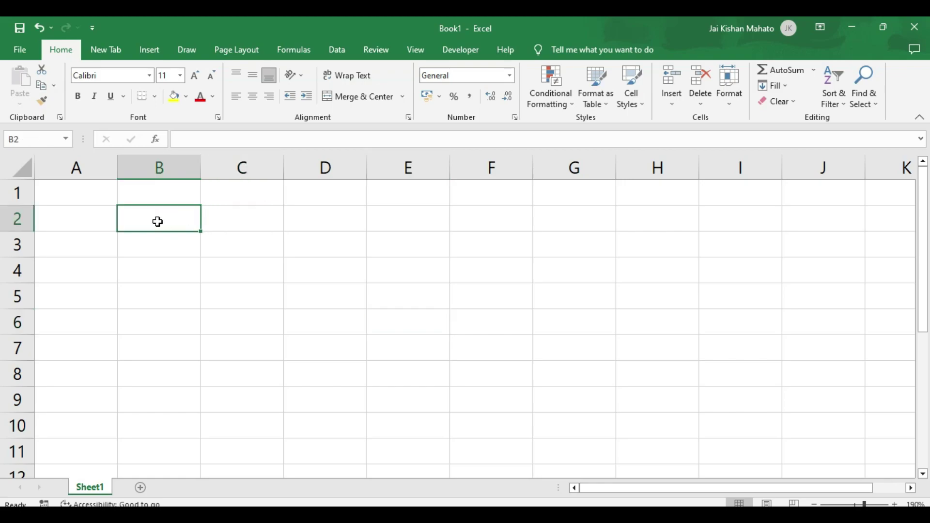
{"action": "left_click_drag", "start_coordinate": [158, 221], "coordinate": [740, 210]}
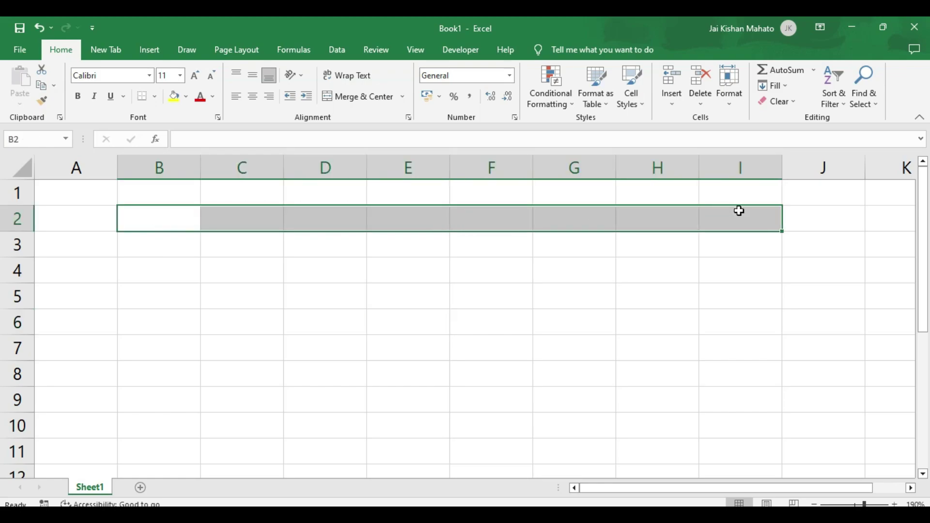
{"action": "left_click", "coordinate": [360, 96]}
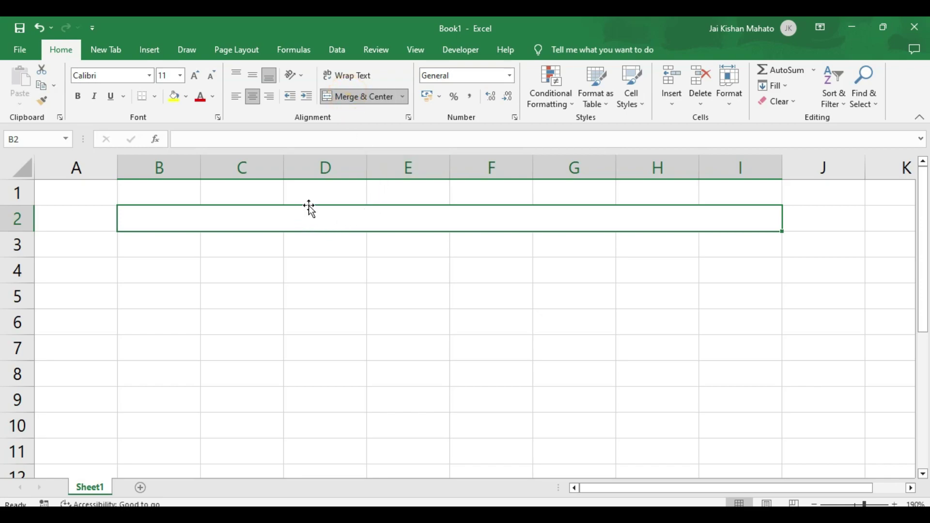
{"action": "type", "text": "z"}
{"action": "key", "text": "BackSpace"}
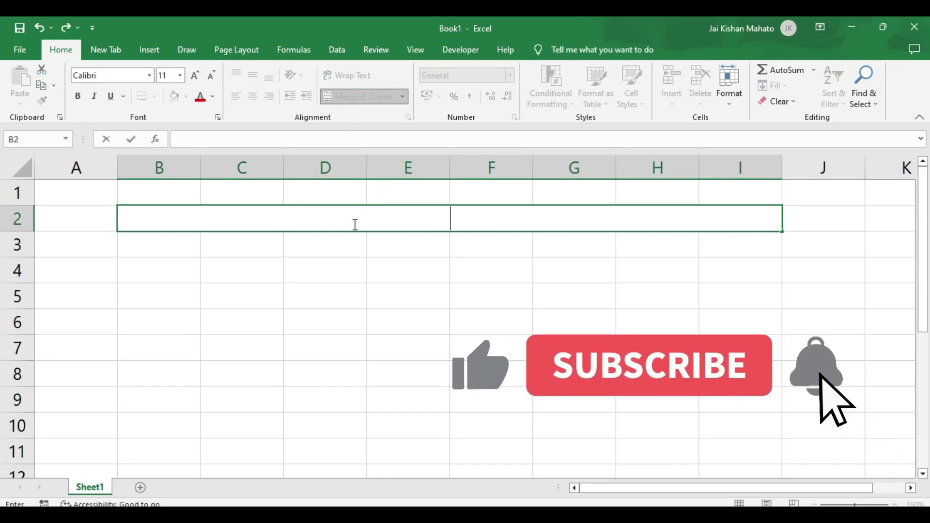
{"action": "type", "text": "Marksheet"}
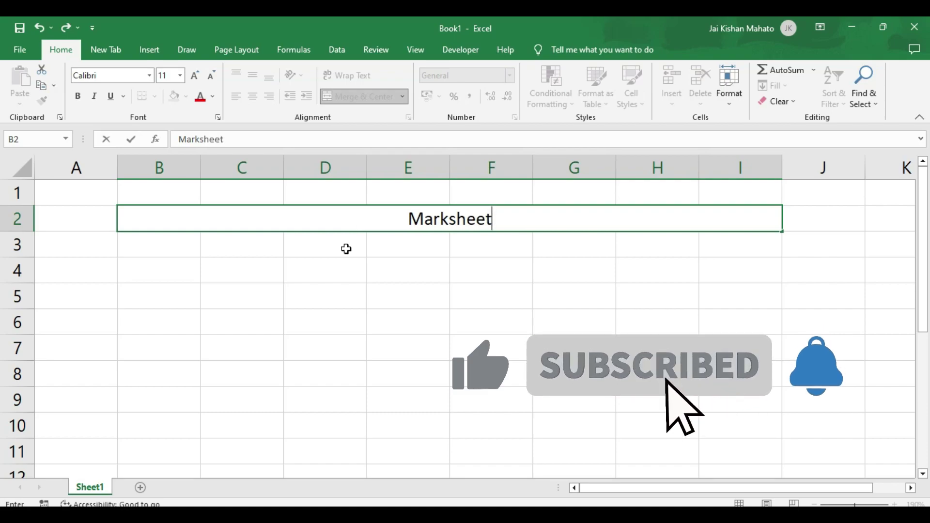
{"action": "left_click", "coordinate": [478, 224]}
Step: Make the Marksheet title bold at font size 20
{"action": "left_click", "coordinate": [78, 95]}
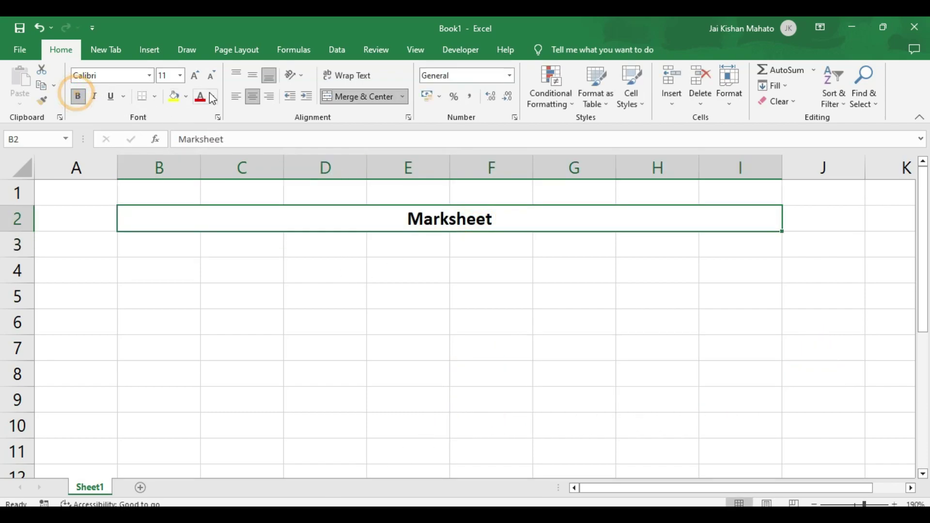
{"action": "left_click", "coordinate": [195, 75]}
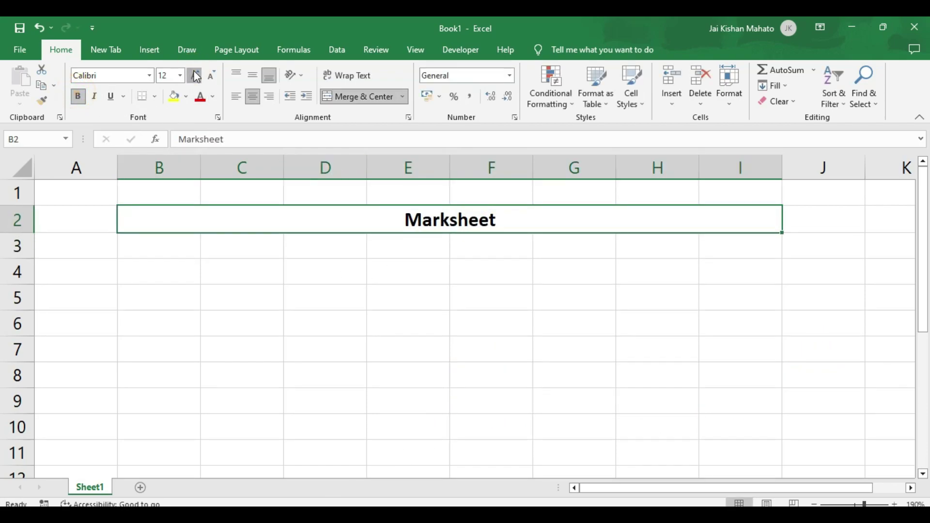
{"action": "left_click", "coordinate": [195, 75]}
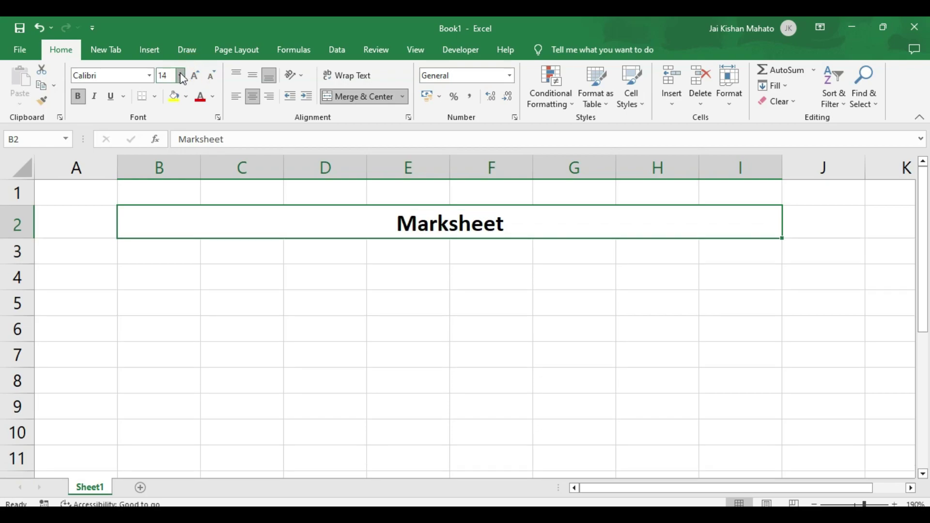
{"action": "left_click", "coordinate": [180, 75]}
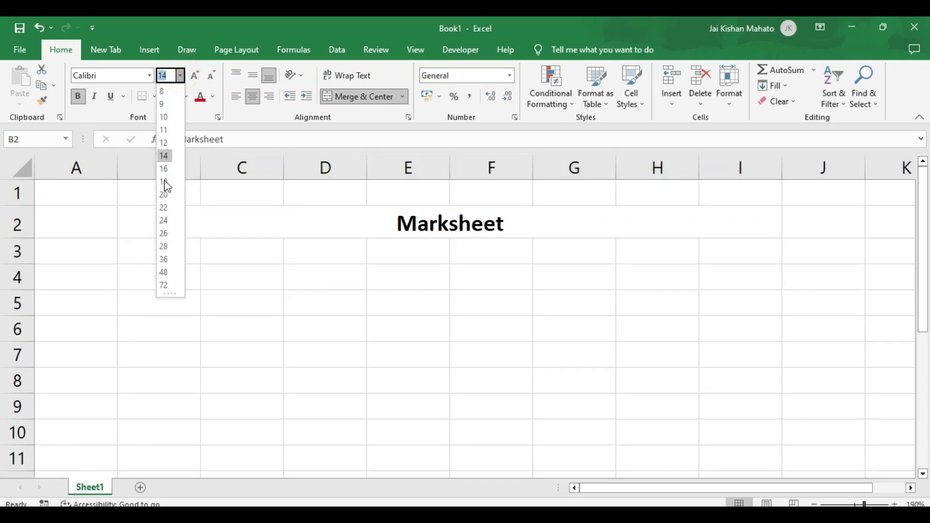
{"action": "left_click", "coordinate": [165, 195]}
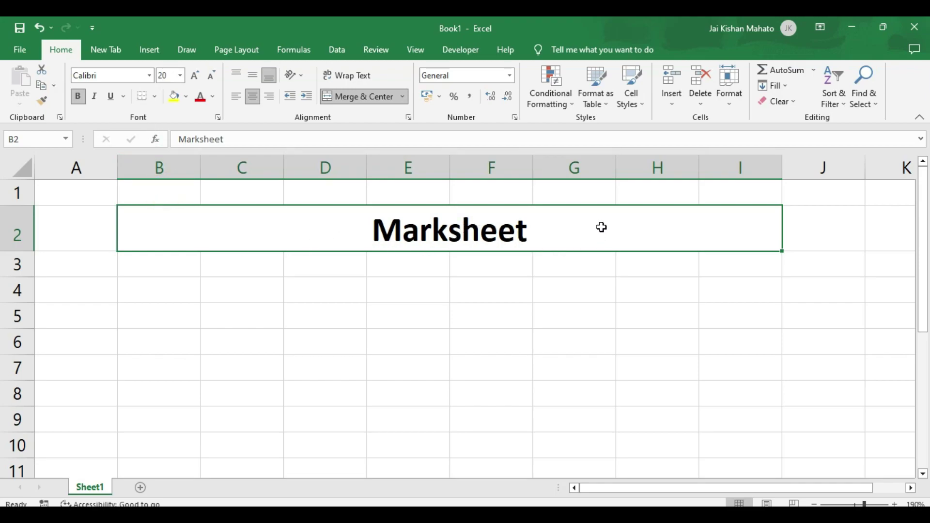
{"action": "left_click", "coordinate": [142, 273]}
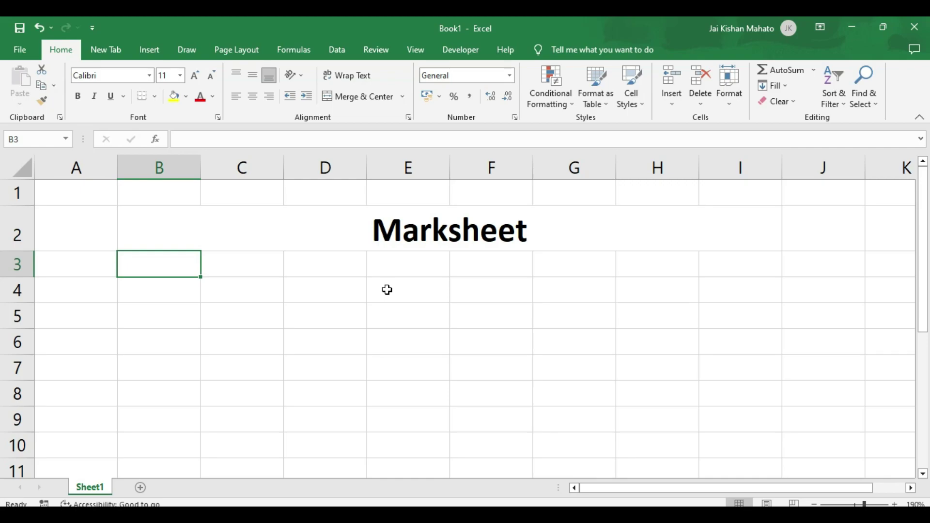
Step: Enter the headings Roll No, Name and Hindi in B3:D3
{"action": "type", "text": "R"}
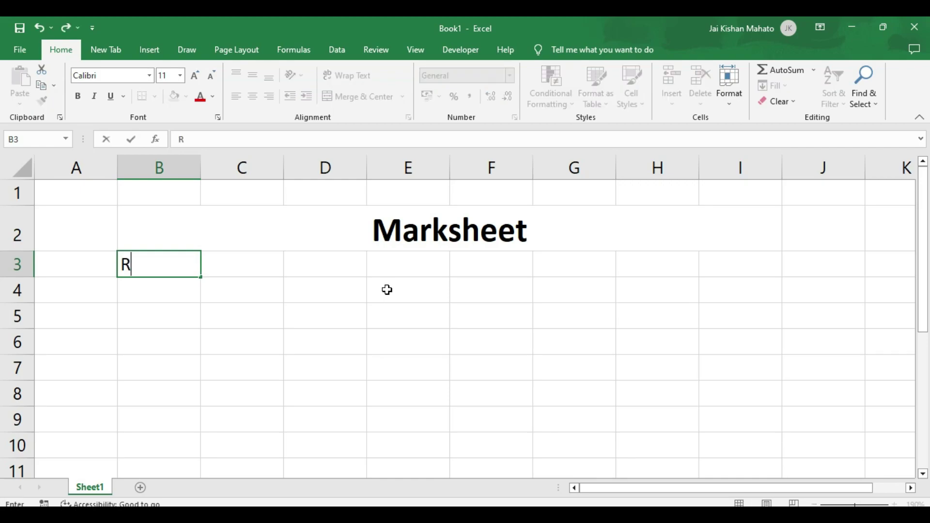
{"action": "type", "text": "oll NO"}
{"action": "key", "text": "Tab"}
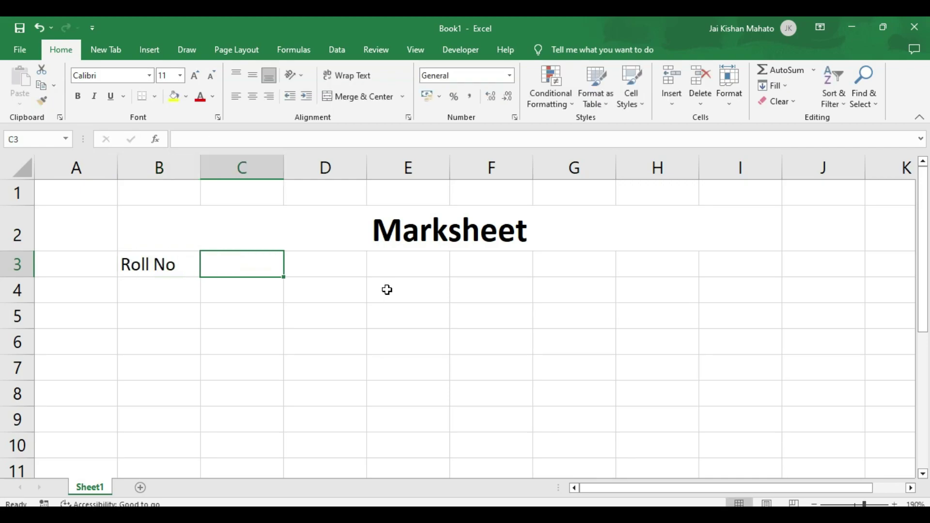
{"action": "type", "text": "Name"}
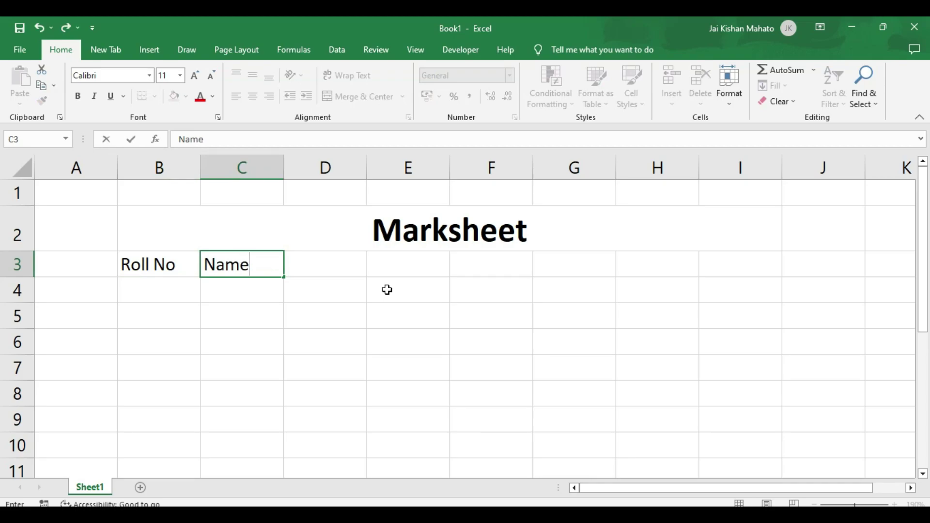
{"action": "key", "text": "Tab"}
{"action": "type", "text": "Hn"}
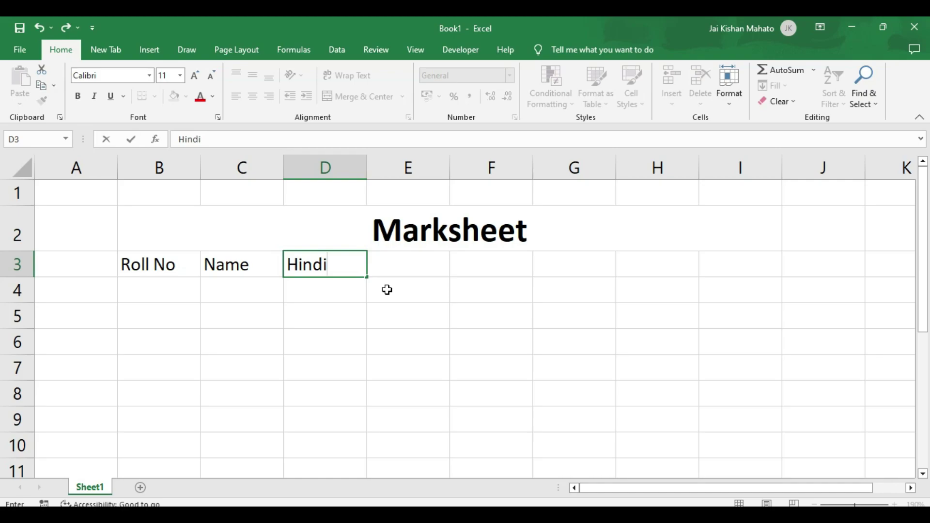
{"action": "key", "text": "Tab"}
Step: Add the headings Maths, History and Science in E3:G3
{"action": "type", "text": "Mat"}
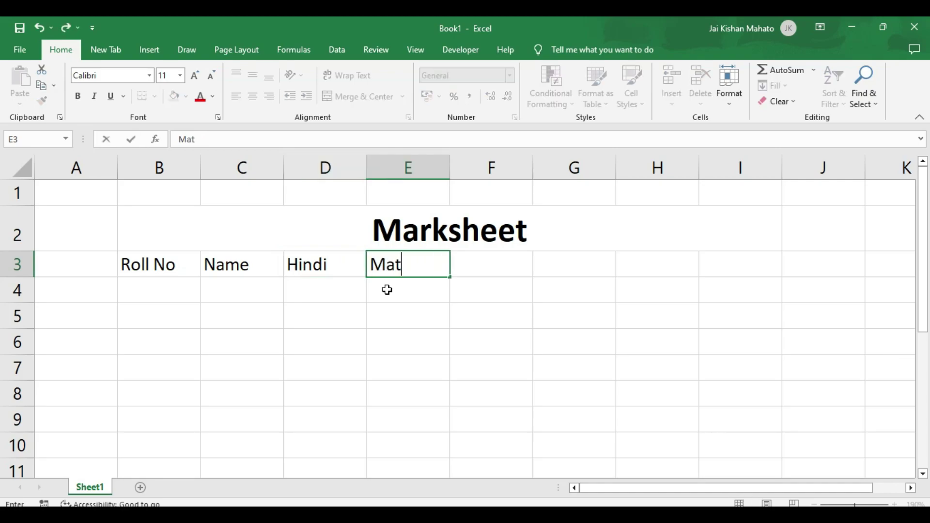
{"action": "key", "text": "Tab"}
{"action": "type", "text": "His"}
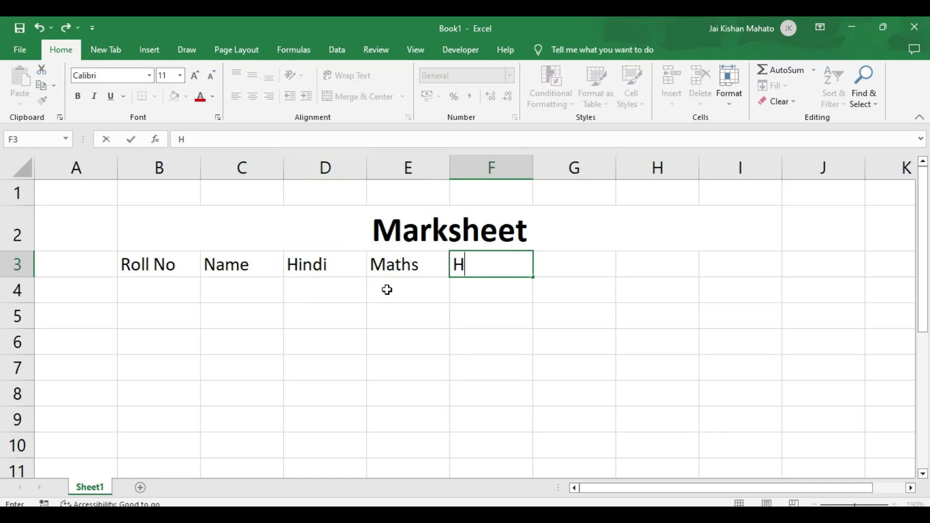
{"action": "type", "text": "torya"}
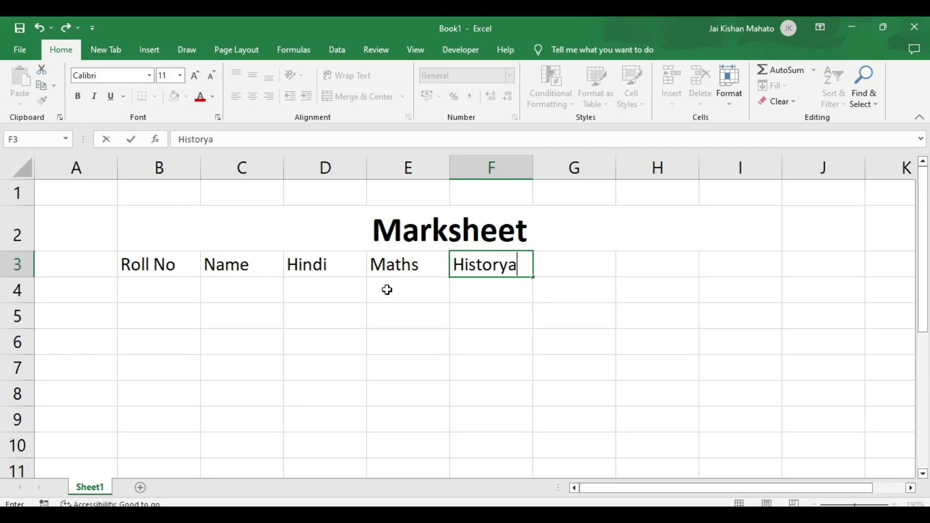
{"action": "key", "text": "BackSpace"}
{"action": "key", "text": "Tab"}
{"action": "type", "text": "Sch"}
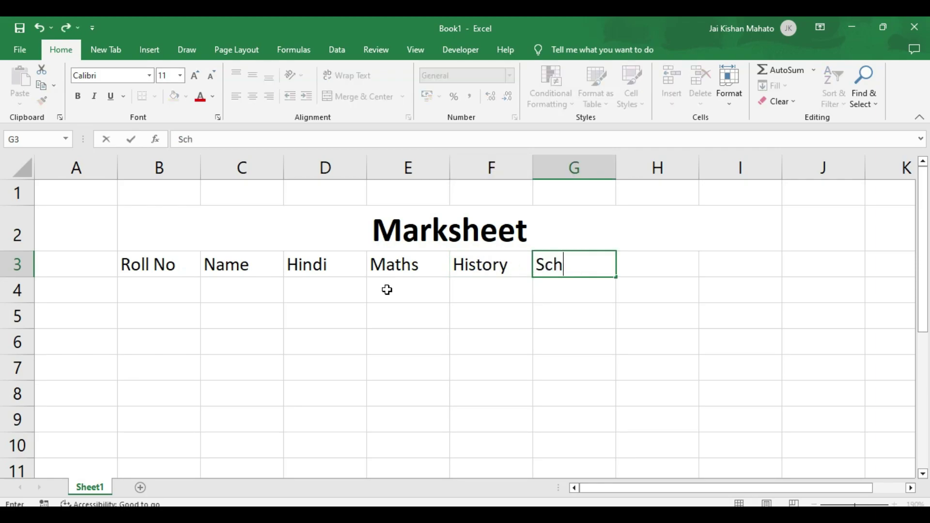
{"action": "type", "text": "nce"}
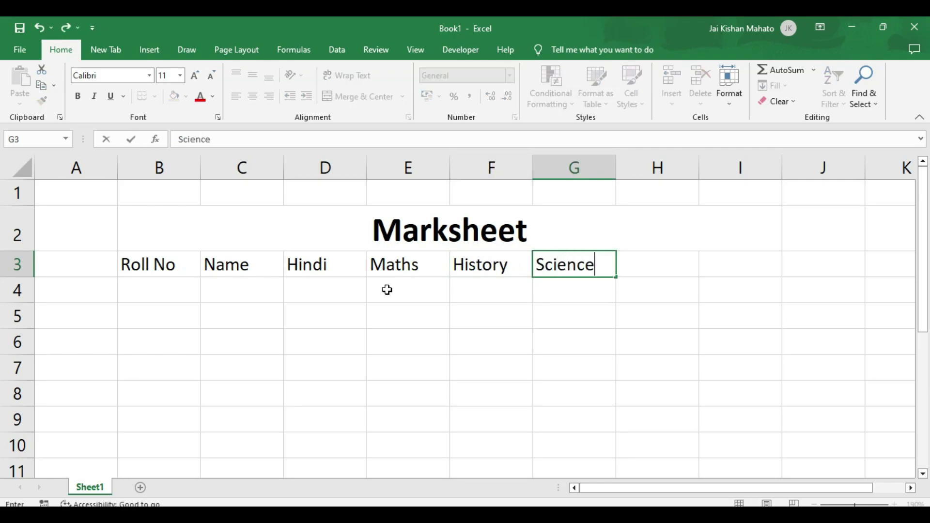
{"action": "key", "text": "Tab"}
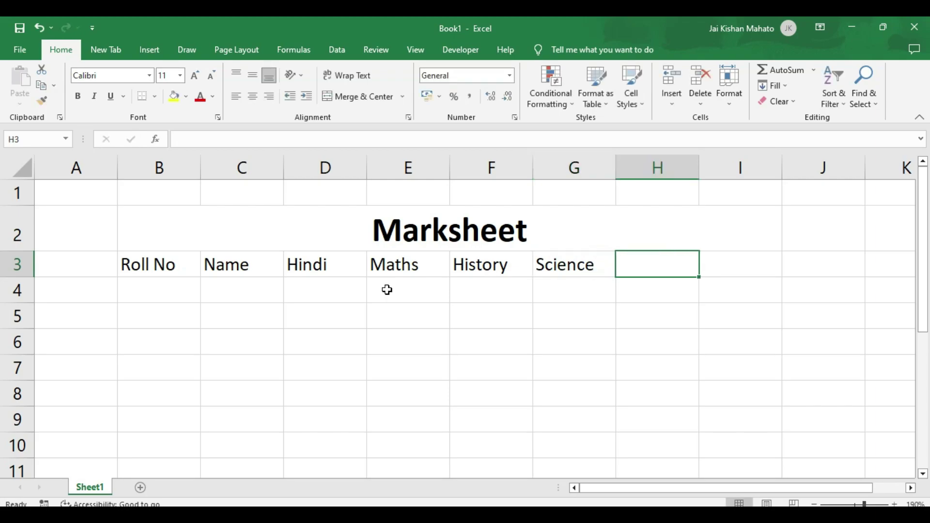
Step: Enter 'Total' in H3 and delete the stray column I cells
{"action": "type", "text": "t"}
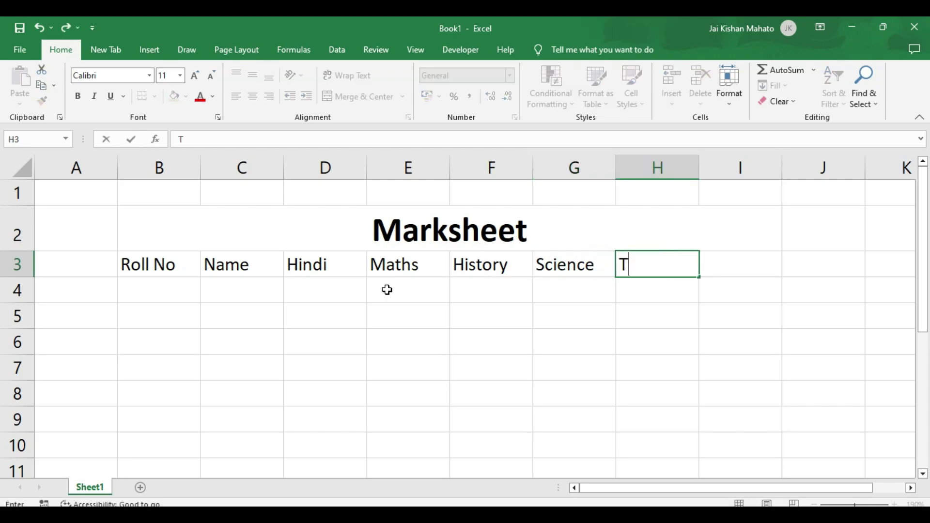
{"action": "type", "text": "otal"}
{"action": "left_click", "coordinate": [740, 166]}
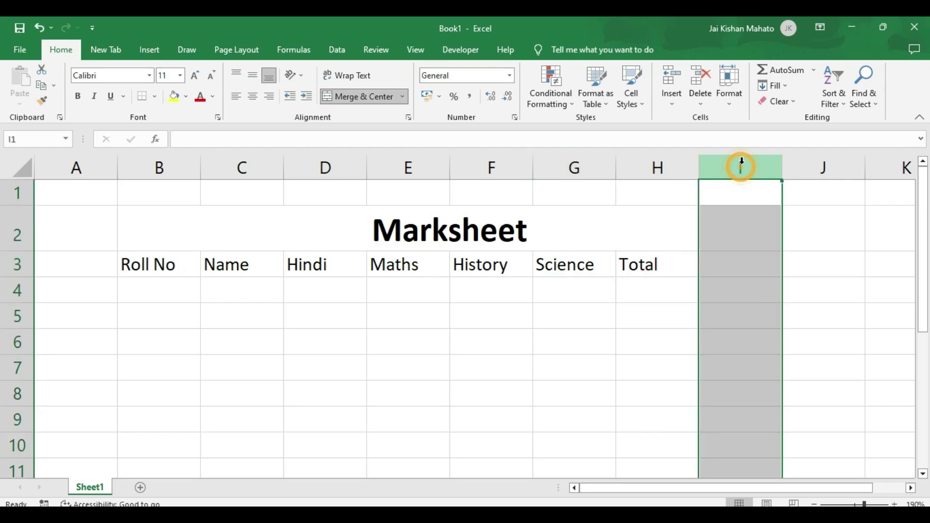
{"action": "left_click", "coordinate": [702, 94]}
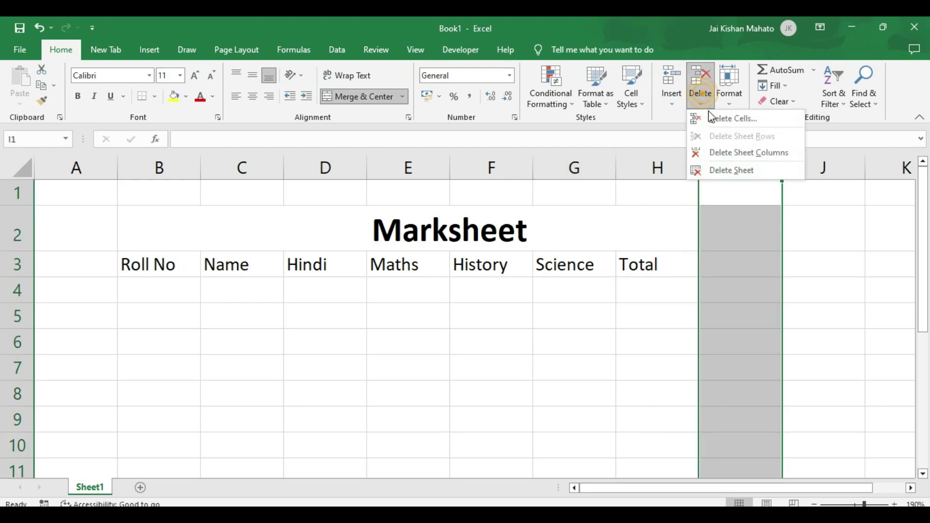
{"action": "left_click", "coordinate": [726, 123]}
Step: Apply All Borders to the marksheet grid
{"action": "left_click", "coordinate": [145, 245]}
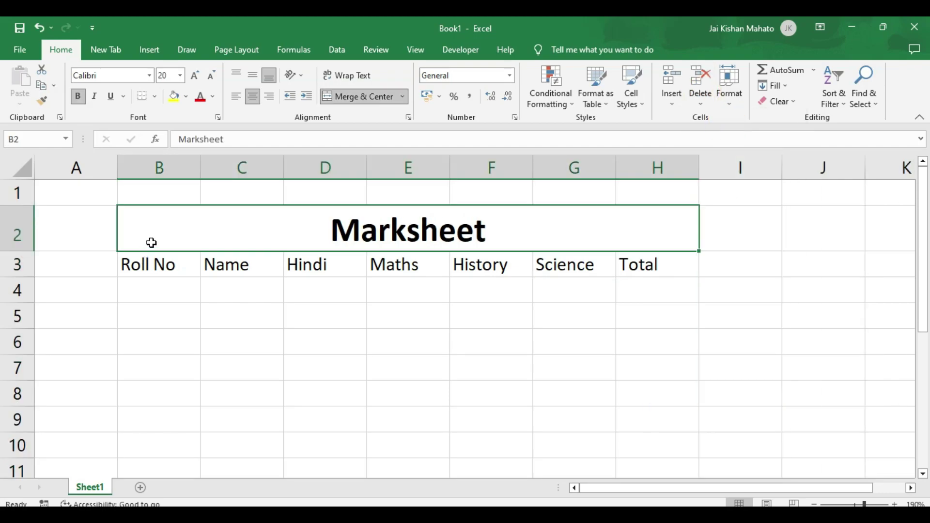
{"action": "left_click_drag", "start_coordinate": [152, 242], "coordinate": [209, 462]}
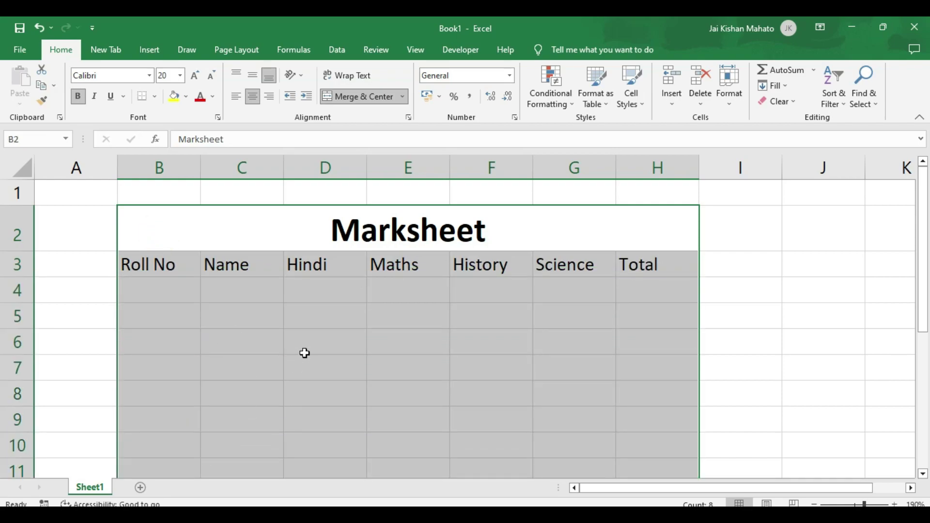
{"action": "left_click", "coordinate": [155, 97]}
{"action": "left_click", "coordinate": [174, 219]}
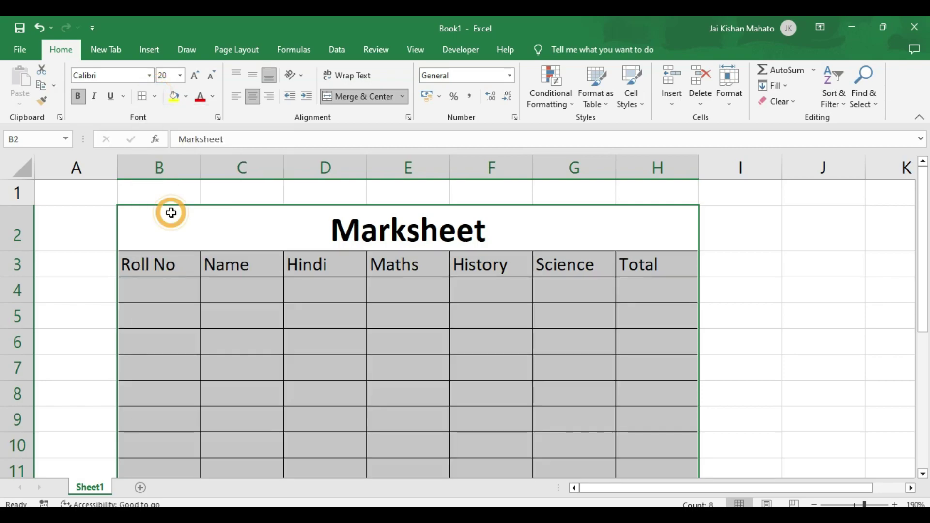
Step: Make the header row from Roll No to Total bold
{"action": "left_click_drag", "start_coordinate": [155, 264], "coordinate": [652, 269]}
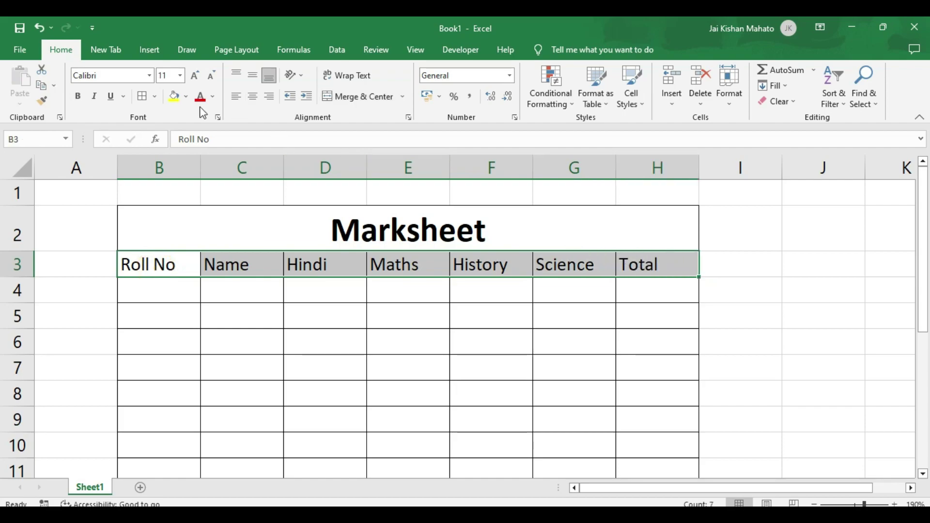
{"action": "left_click", "coordinate": [75, 99]}
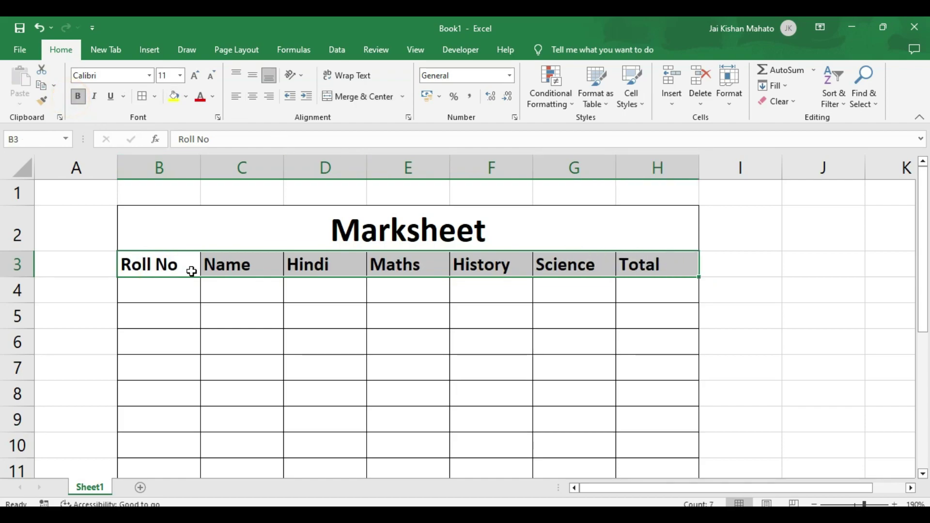
{"action": "left_click", "coordinate": [169, 291]}
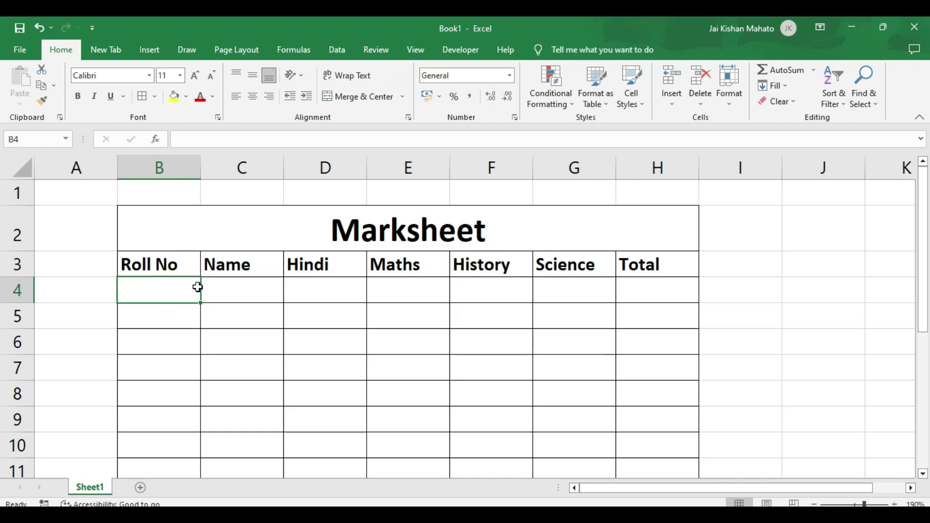
Step: Fill the Roll No column with the series 11 through 18 in B4:B11
{"action": "type", "text": "11"}
{"action": "key", "text": "Return"}
{"action": "type", "text": "12"}
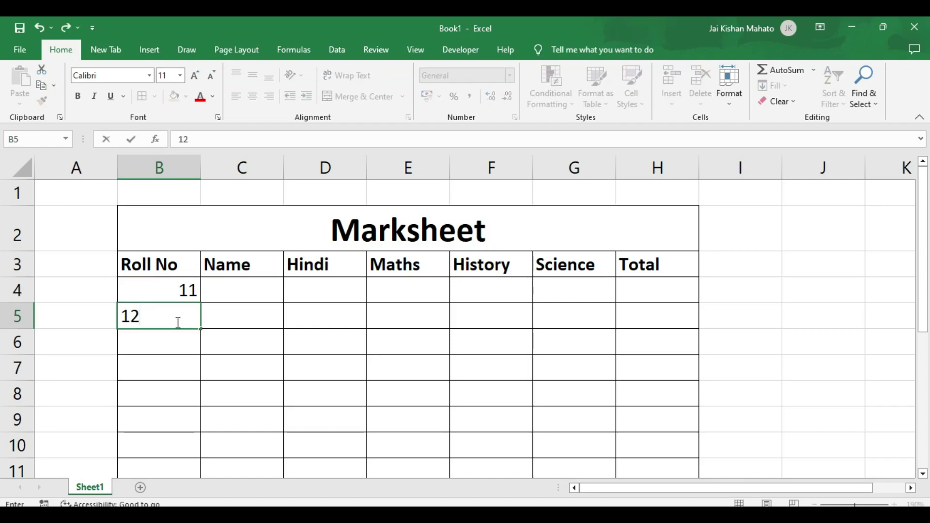
{"action": "left_click_drag", "start_coordinate": [179, 293], "coordinate": [191, 471]}
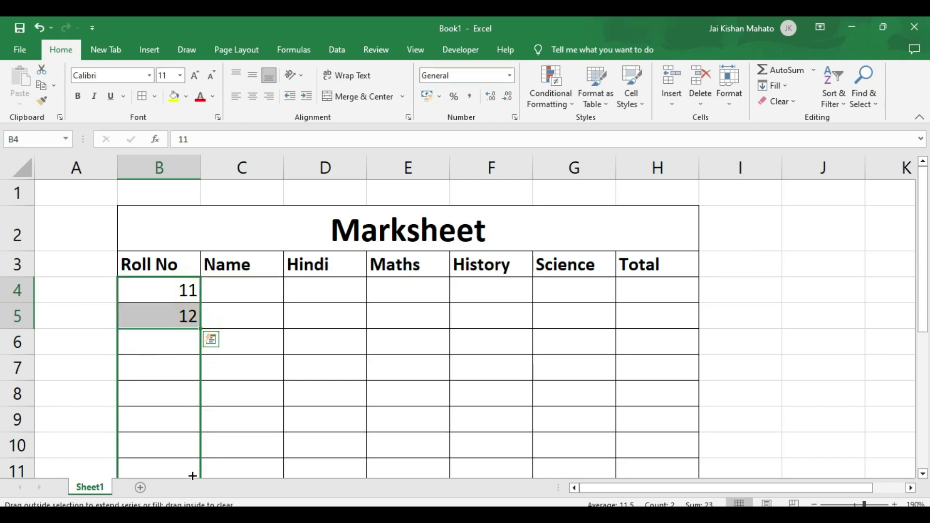
{"action": "left_click", "coordinate": [523, 332]}
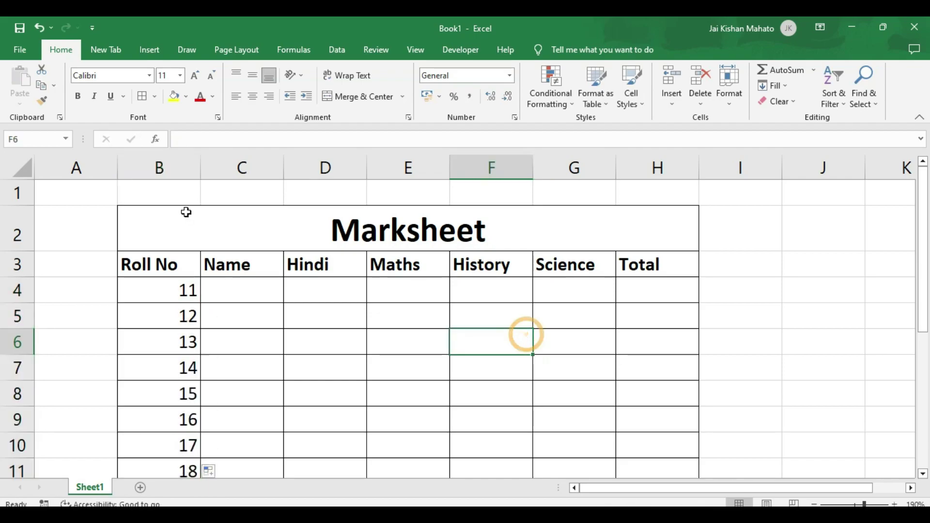
Step: Centre the table contents both vertically and horizontally
{"action": "mouse_move", "coordinate": [182, 212]}
{"action": "left_mouse_down"}
{"action": "mouse_move", "coordinate": [437, 425]}
{"action": "mouse_move", "coordinate": [440, 399]}
{"action": "left_mouse_up"}
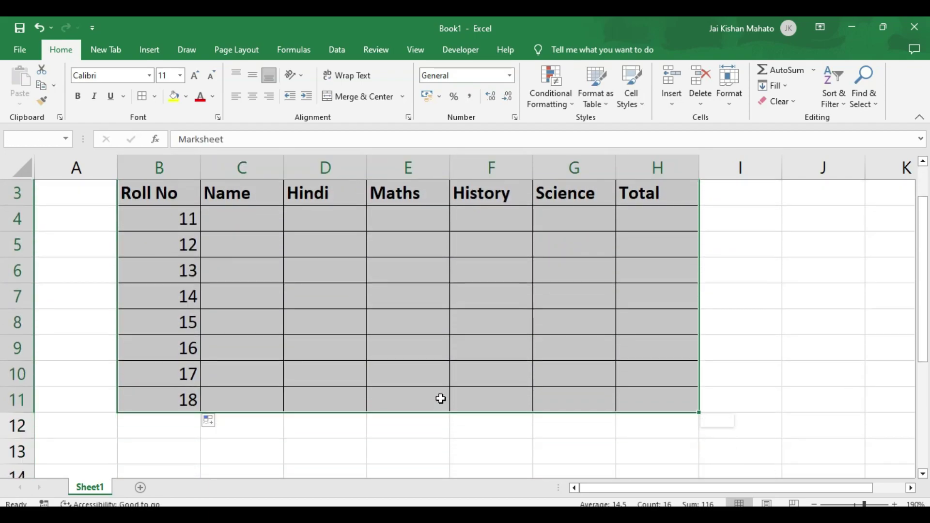
{"action": "left_click", "coordinate": [252, 75]}
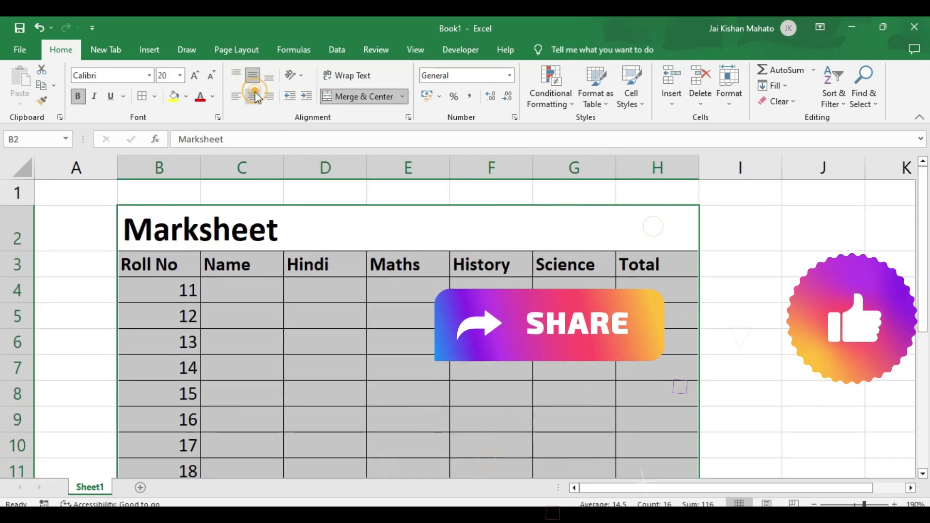
{"action": "left_click", "coordinate": [255, 96]}
{"action": "left_click", "coordinate": [432, 370]}
{"action": "left_click", "coordinate": [230, 289]}
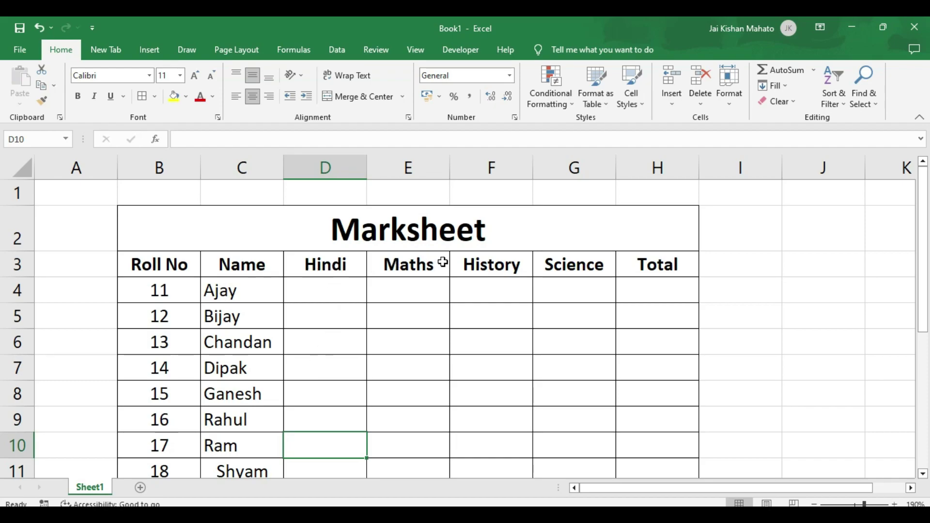
Step: Enter the Hindi marks 55, 78, 65 and 44 in D4:D7
{"action": "left_click", "coordinate": [341, 289]}
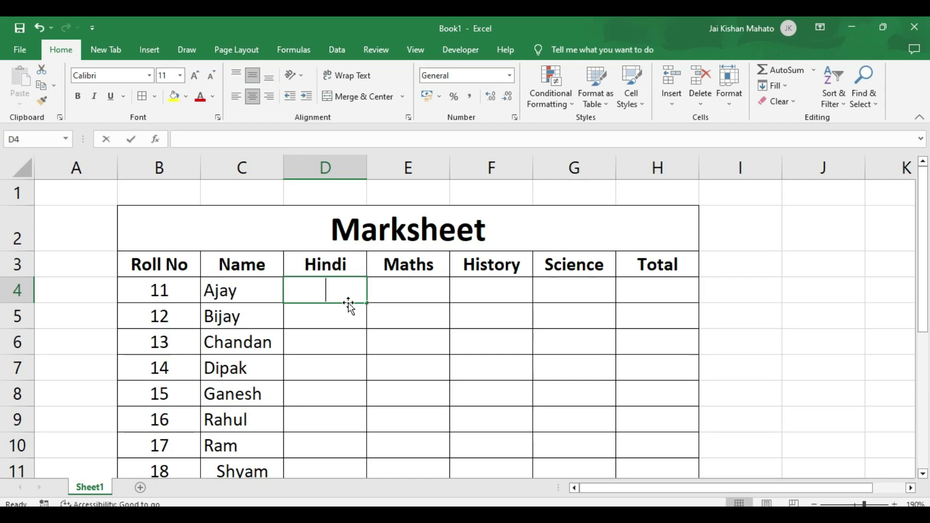
{"action": "type", "text": "55"}
{"action": "key", "text": "Tab"}
{"action": "key", "text": "Return"}
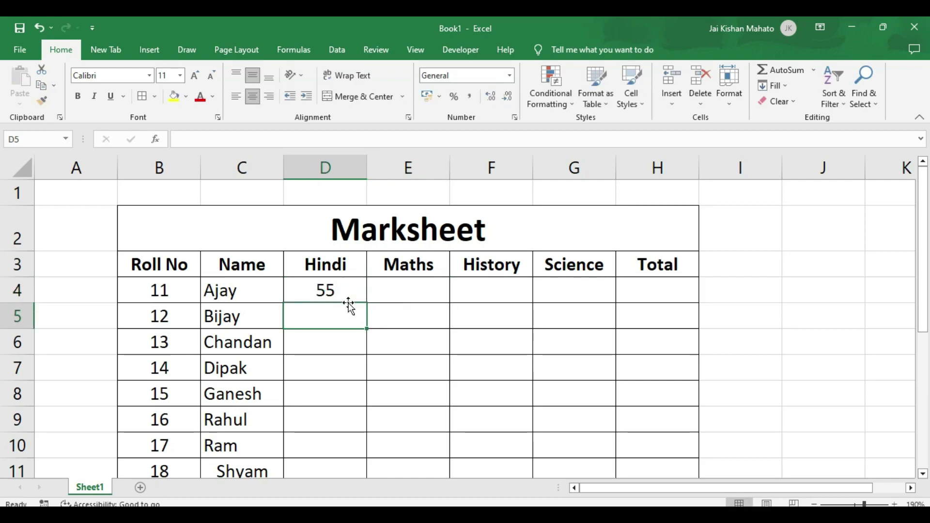
{"action": "type", "text": "78"}
{"action": "key", "text": "Return"}
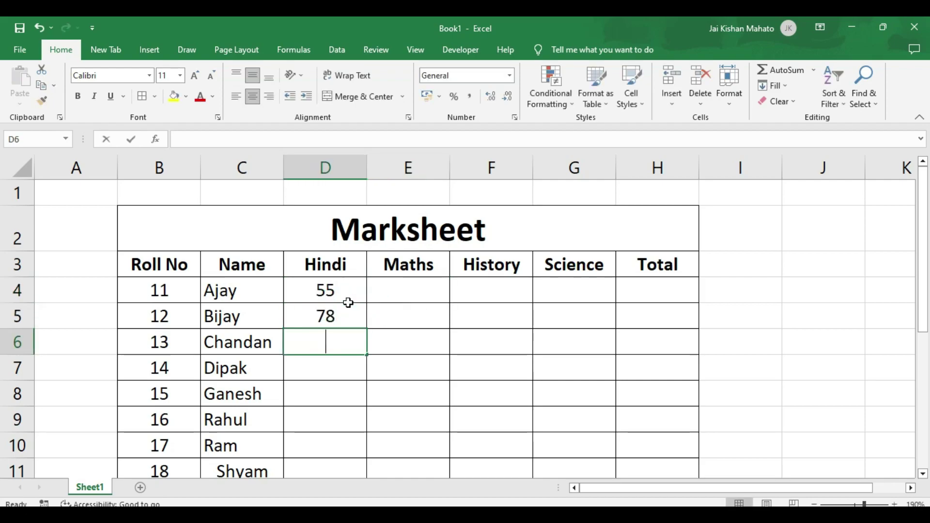
{"action": "type", "text": "65"}
{"action": "key", "text": "Return"}
{"action": "type", "text": "44"}
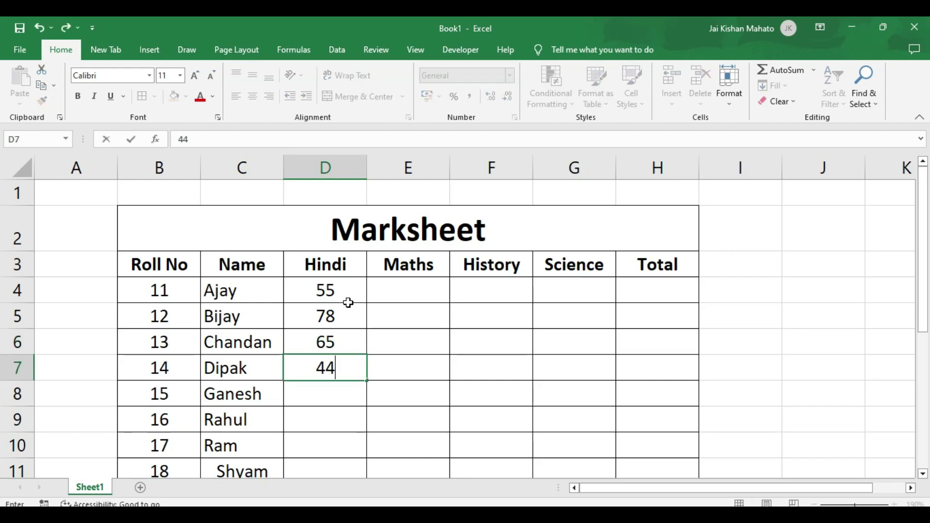
{"action": "key", "text": "Return"}
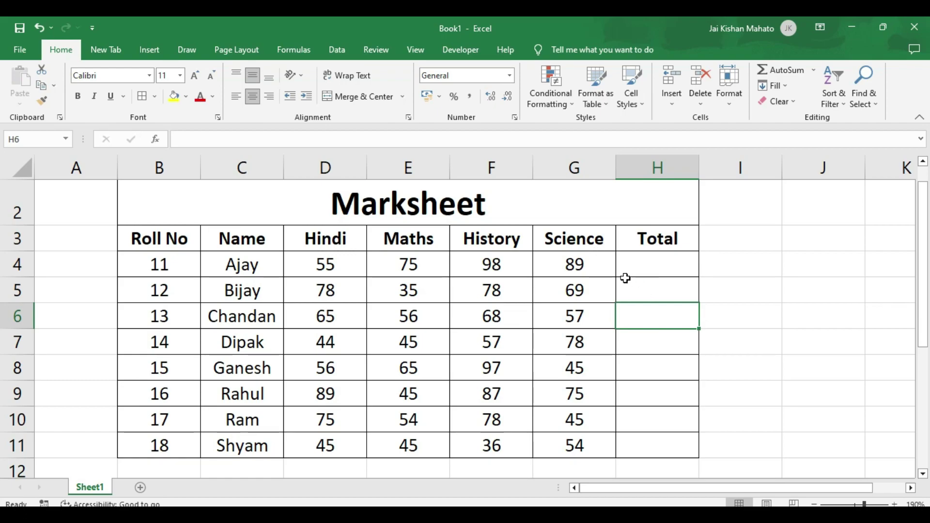
{"action": "left_click_drag", "start_coordinate": [325, 264], "coordinate": [631, 261]}
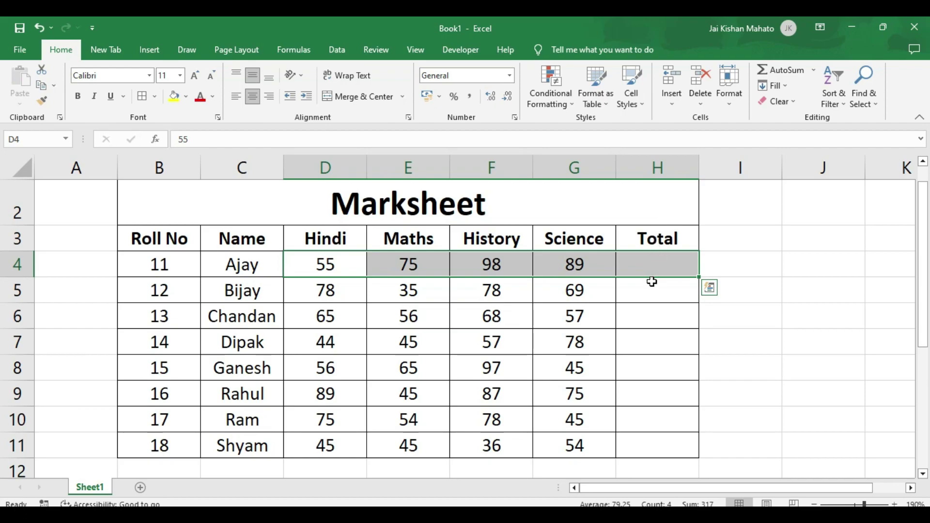
{"action": "left_click", "coordinate": [785, 68]}
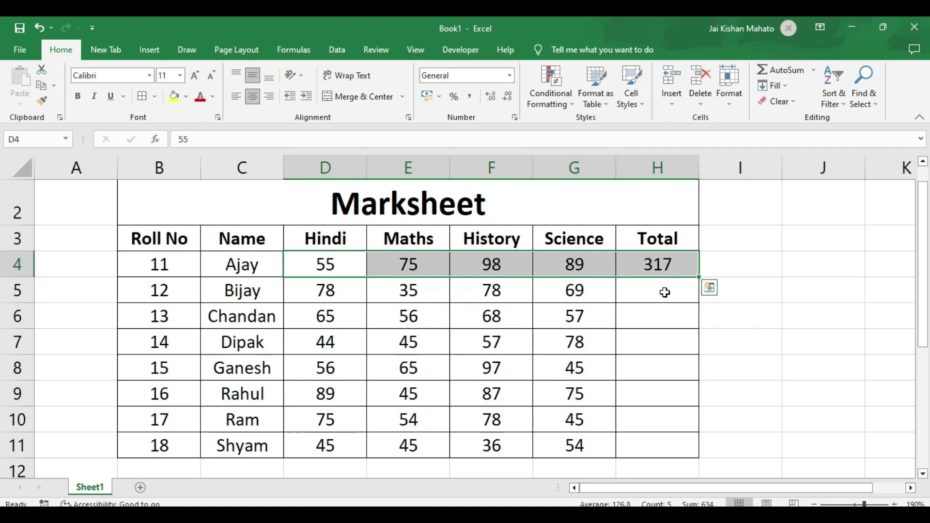
{"action": "key", "text": "ctrl+z"}
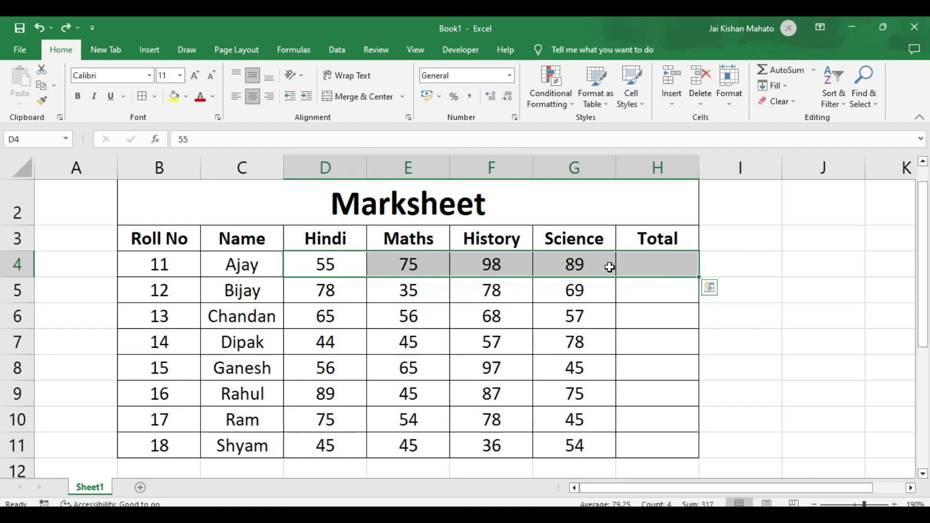
{"action": "left_click", "coordinate": [644, 270]}
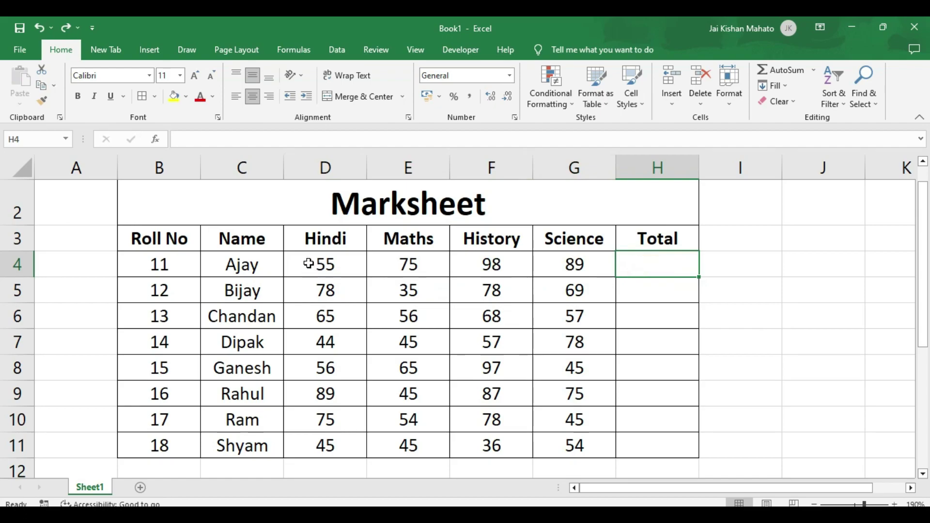
{"action": "left_click_drag", "start_coordinate": [316, 261], "coordinate": [556, 262]}
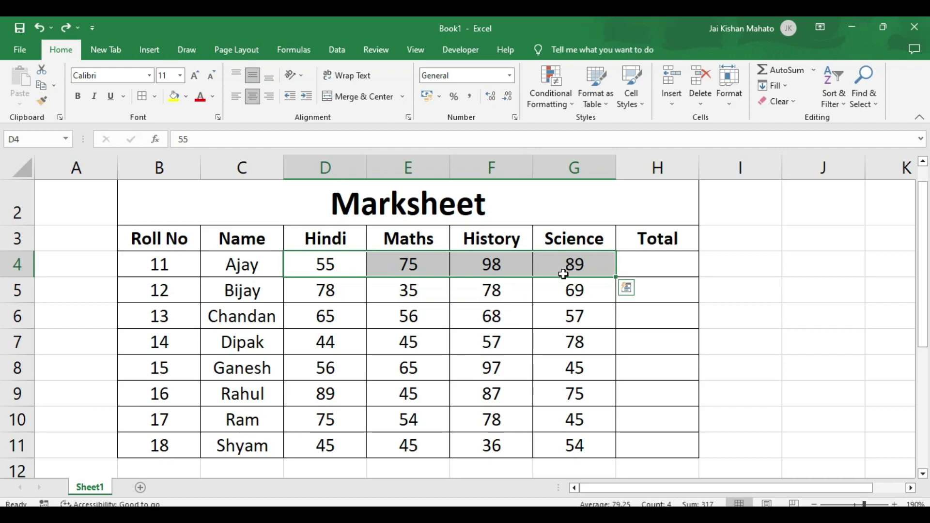
Step: Sum Ajay's marks into H4 via Quick Analysis and copy the formula down to H11
{"action": "left_click", "coordinate": [627, 290]}
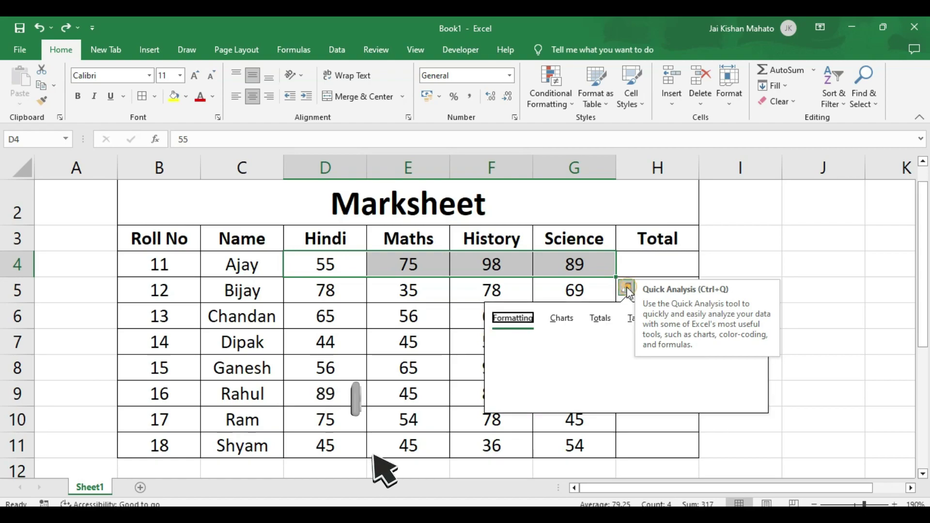
{"action": "left_click", "coordinate": [600, 319]}
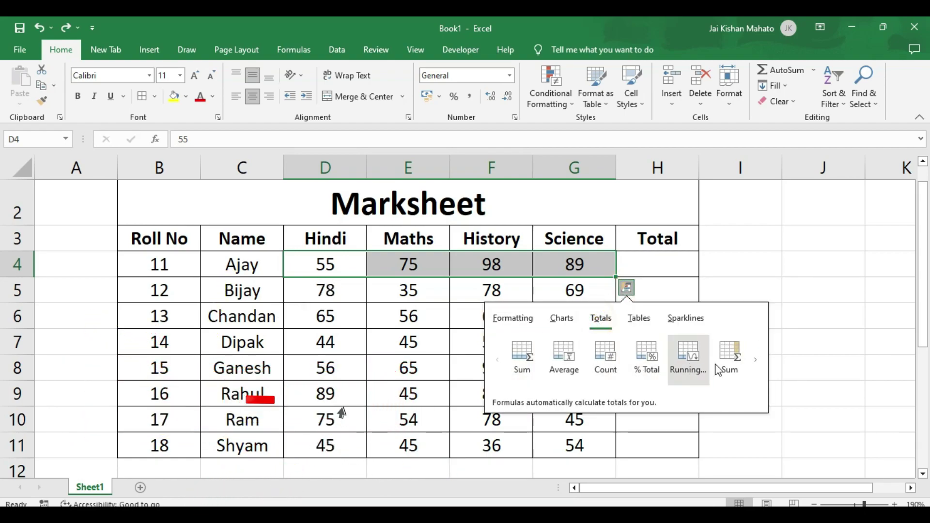
{"action": "left_click", "coordinate": [734, 358]}
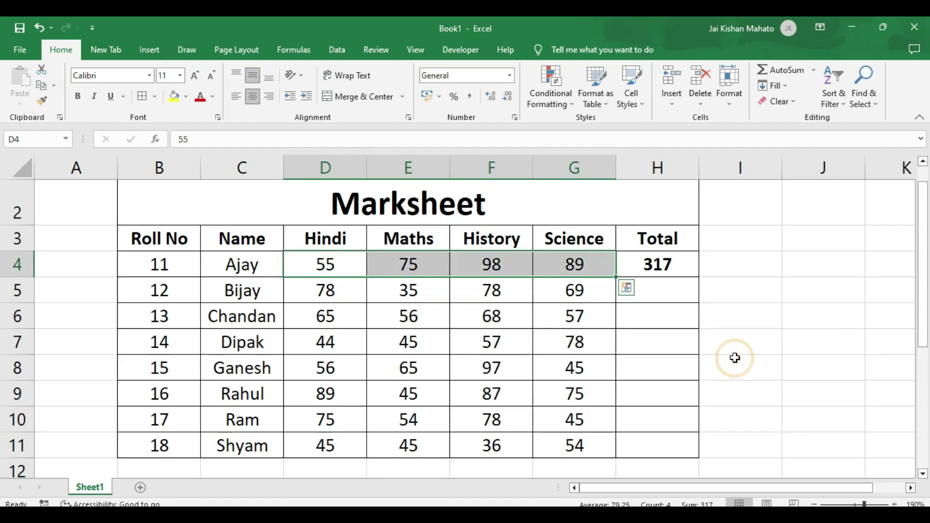
{"action": "left_click", "coordinate": [683, 264]}
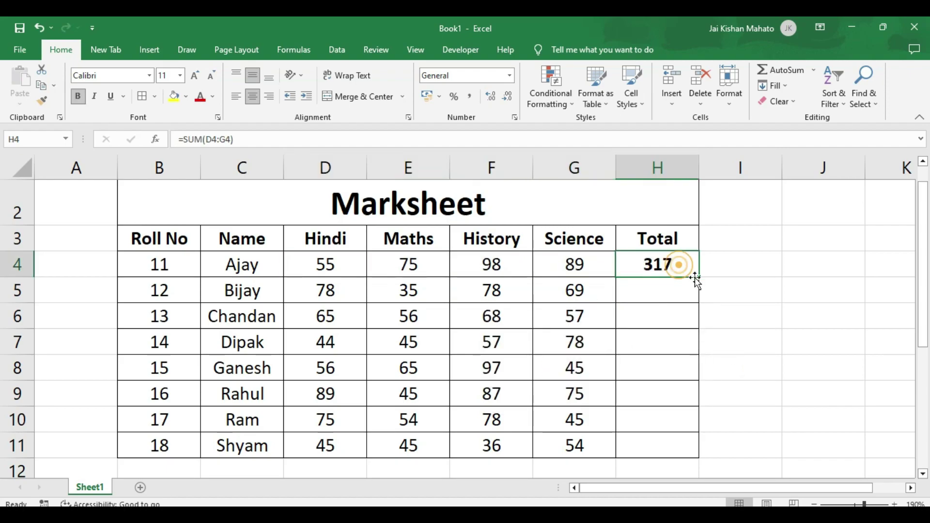
{"action": "double_click", "coordinate": [699, 277]}
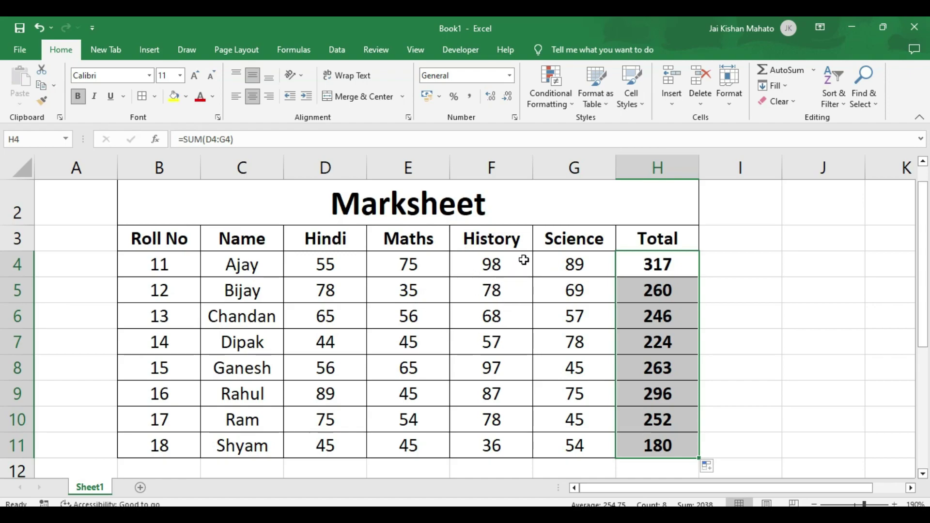
{"action": "left_click", "coordinate": [592, 175]}
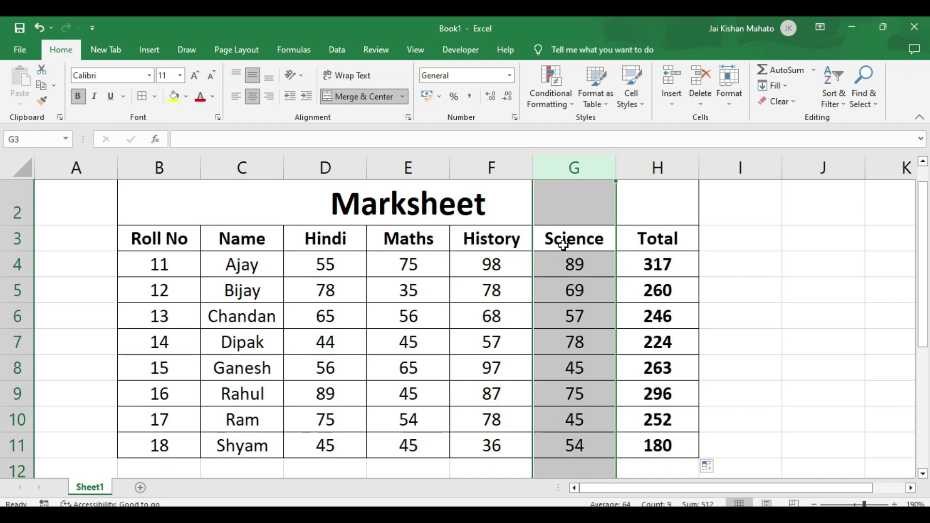
Step: Insert a new column before Science headed 'Geography' in G3
{"action": "left_click", "coordinate": [671, 79]}
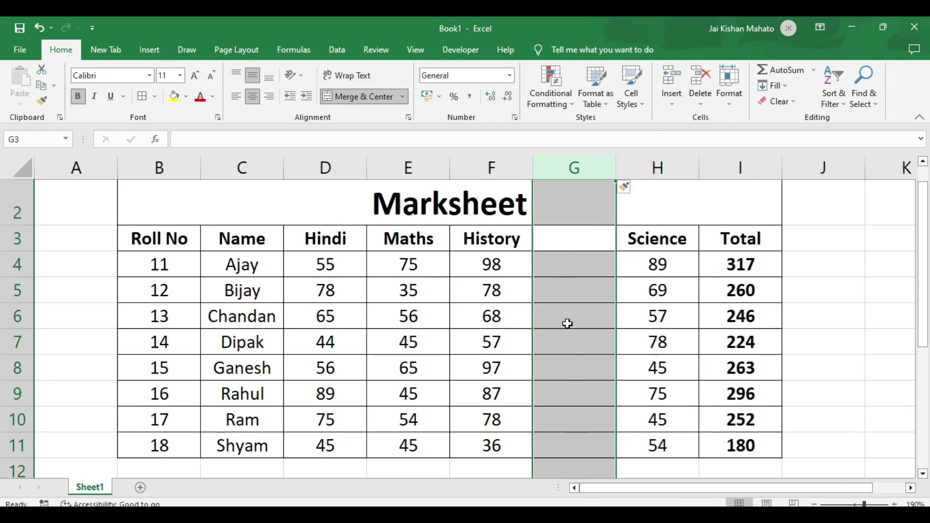
{"action": "left_click_drag", "start_coordinate": [565, 331], "coordinate": [565, 317]}
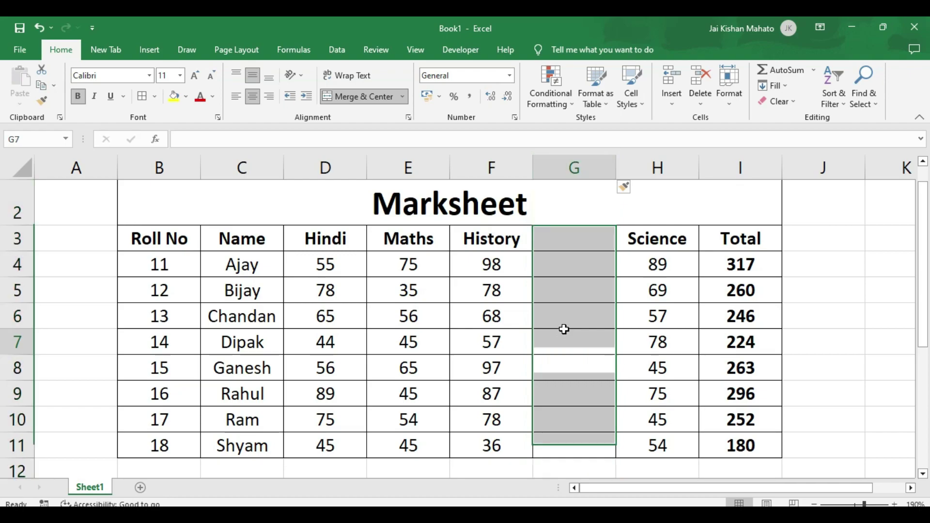
{"action": "left_click", "coordinate": [567, 238]}
{"action": "type", "text": "Geography"}
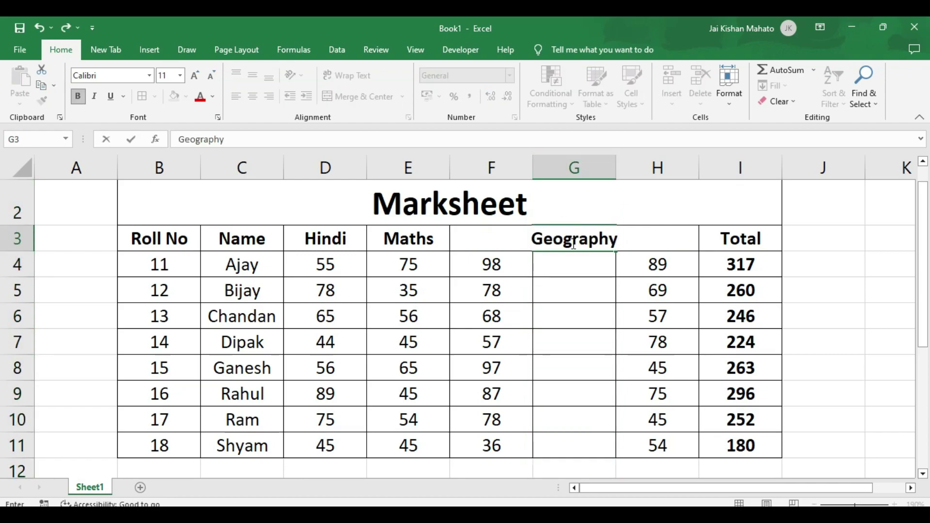
{"action": "key", "text": "Return"}
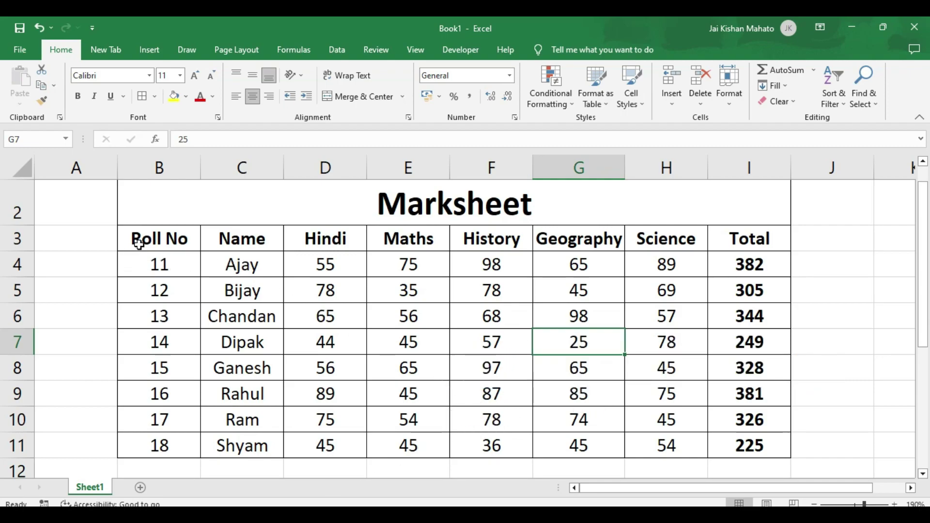
{"action": "mouse_move", "coordinate": [140, 242]}
{"action": "left_mouse_down"}
{"action": "mouse_move", "coordinate": [236, 246]}
{"action": "mouse_move", "coordinate": [732, 434]}
{"action": "left_mouse_up"}
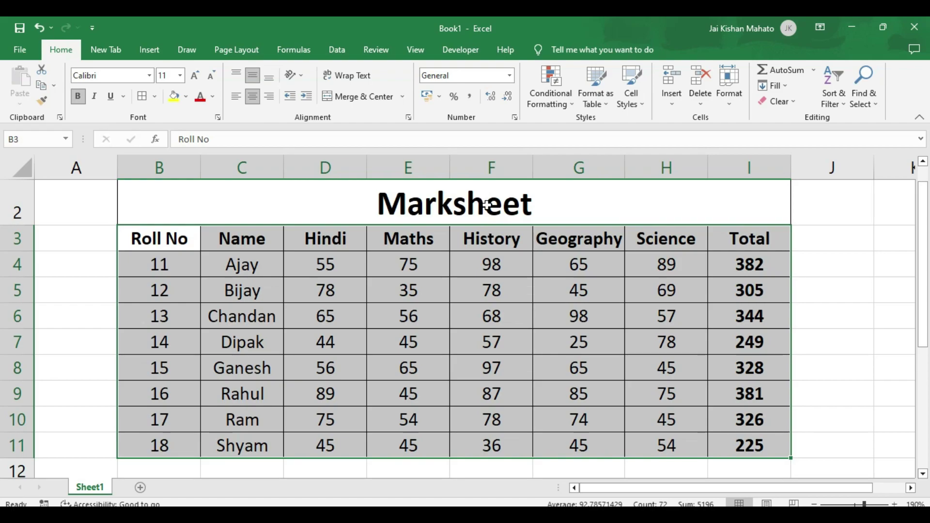
Step: Format B3:I11 as a table with a header row
{"action": "left_click", "coordinate": [603, 101]}
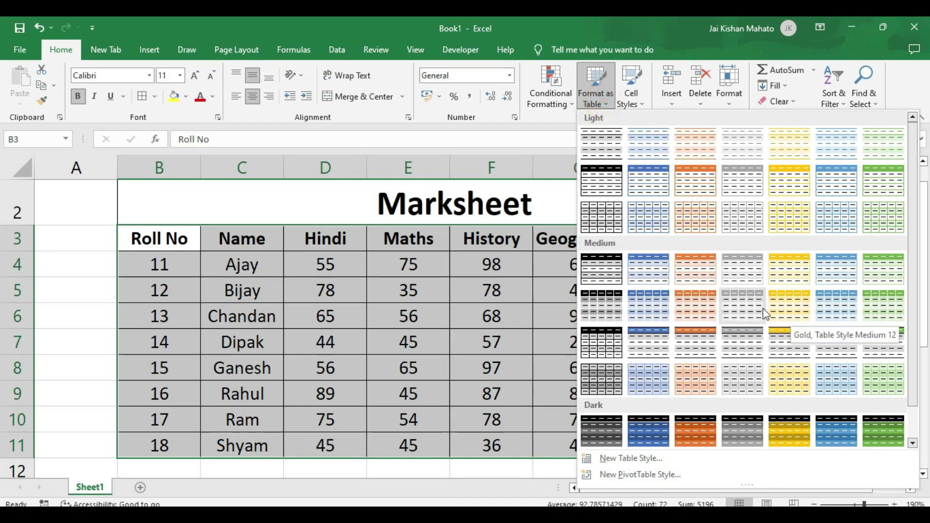
{"action": "key", "text": "Escape"}
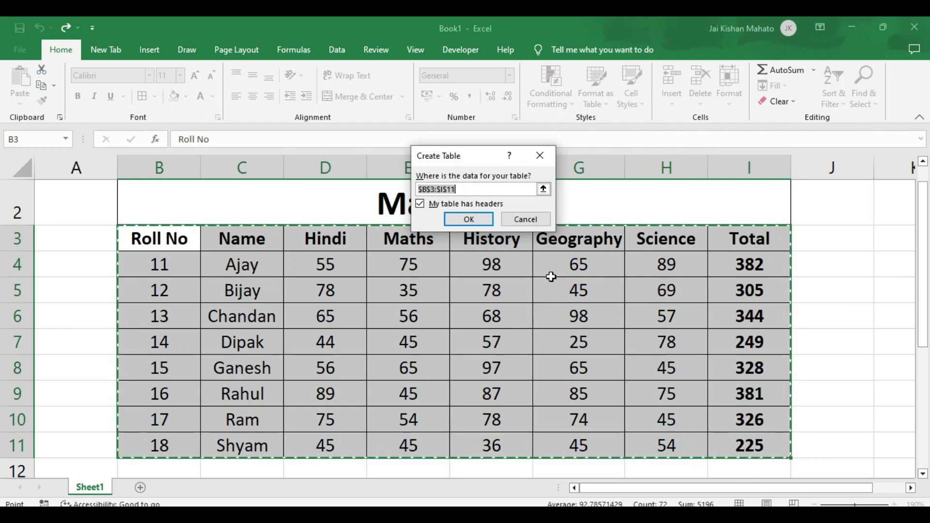
{"action": "left_click", "coordinate": [468, 219]}
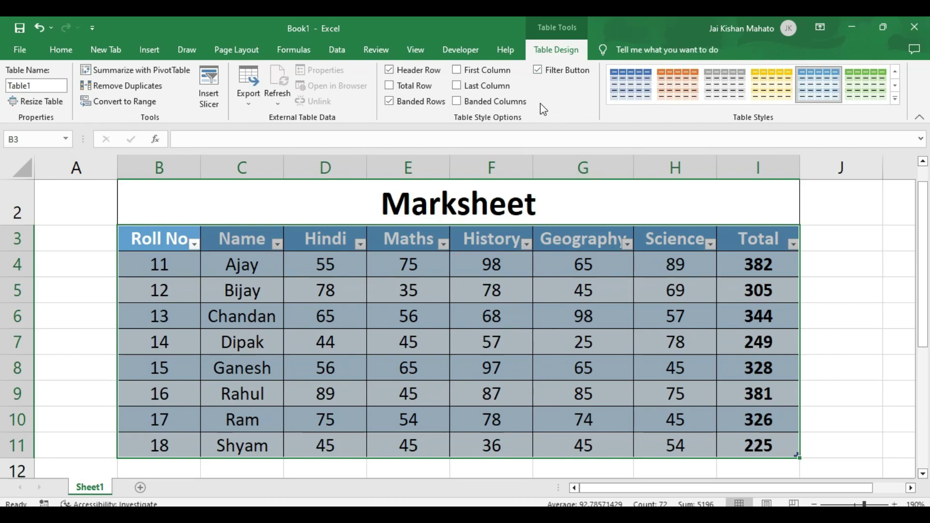
{"action": "left_click", "coordinate": [540, 72]}
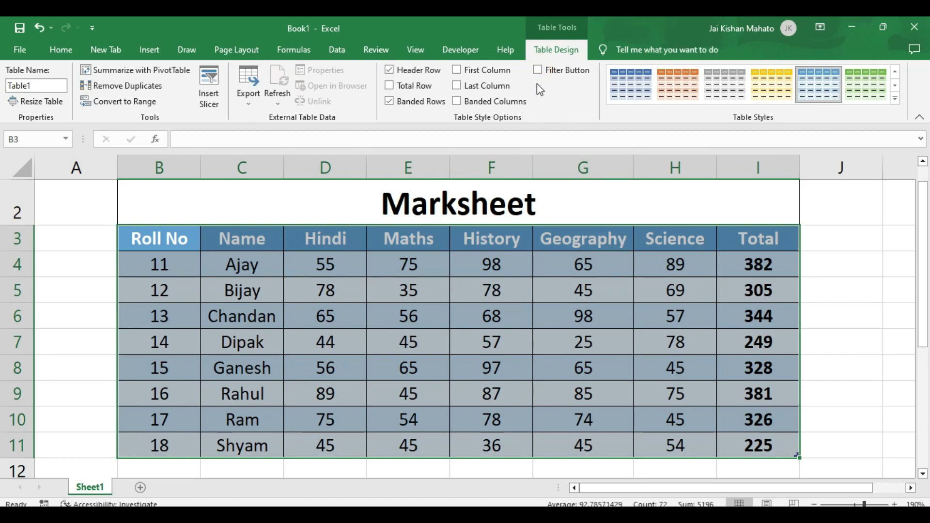
{"action": "left_click", "coordinate": [539, 71]}
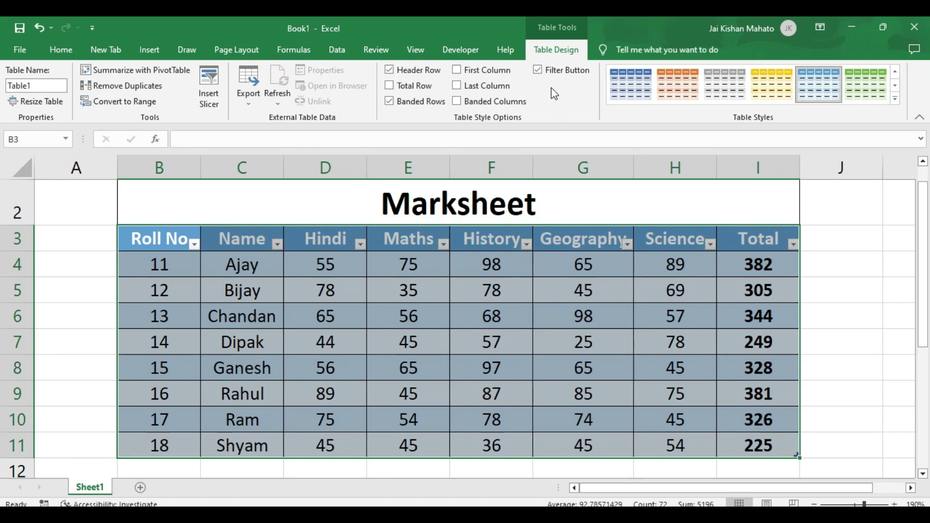
{"action": "left_click", "coordinate": [898, 316]}
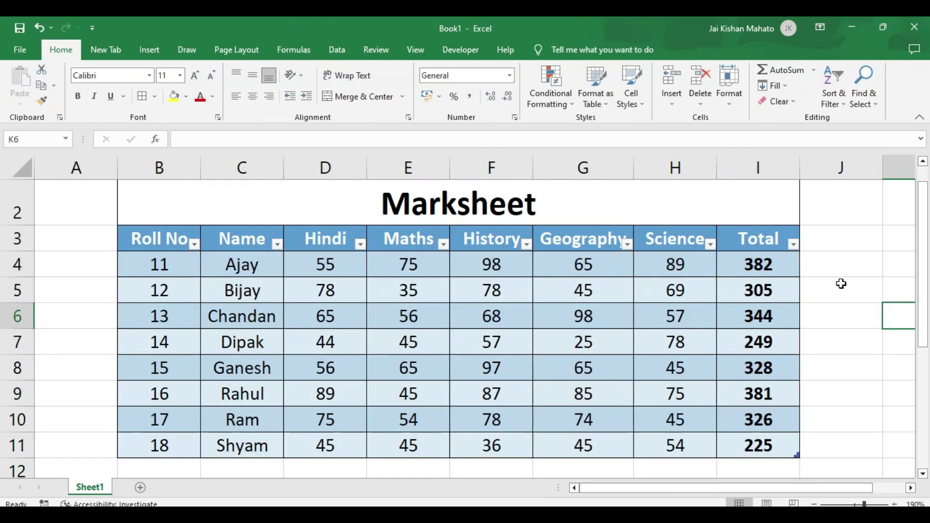
{"action": "left_click", "coordinate": [884, 248]}
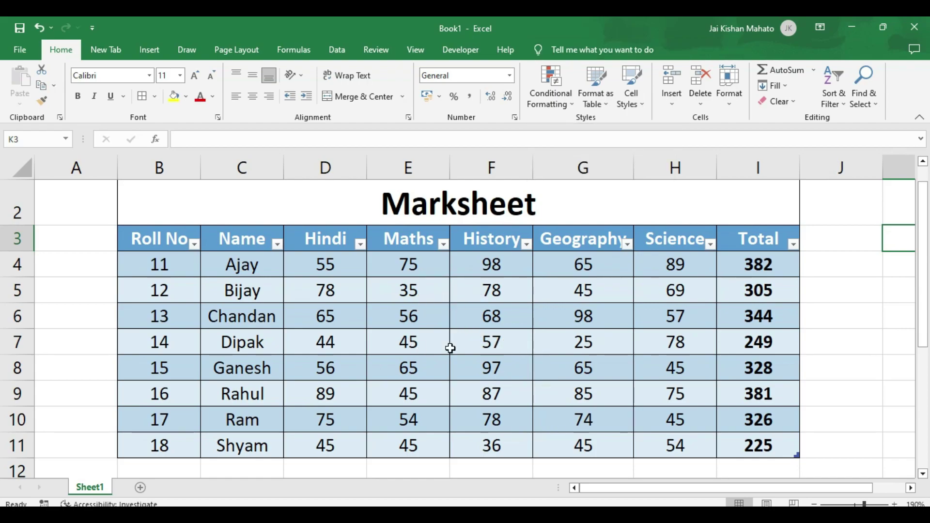
{"action": "left_click", "coordinate": [489, 294]}
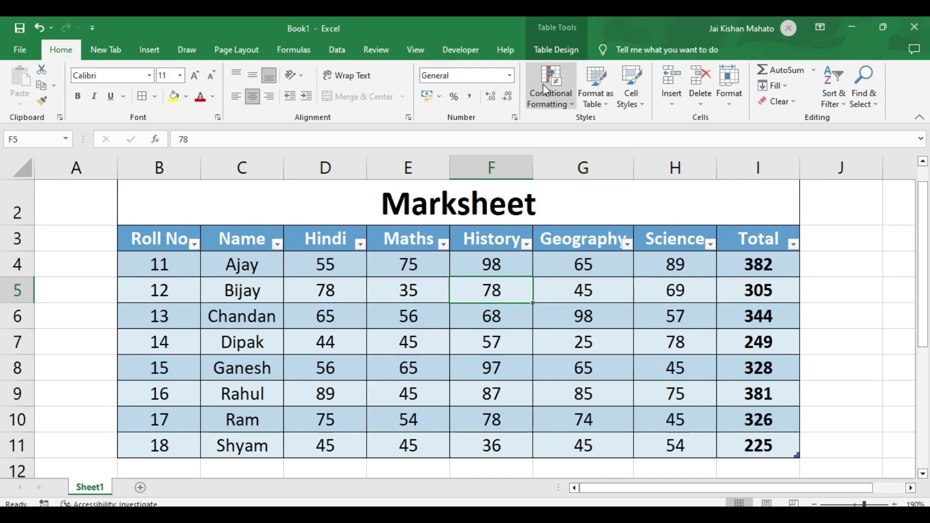
{"action": "left_click", "coordinate": [532, 51]}
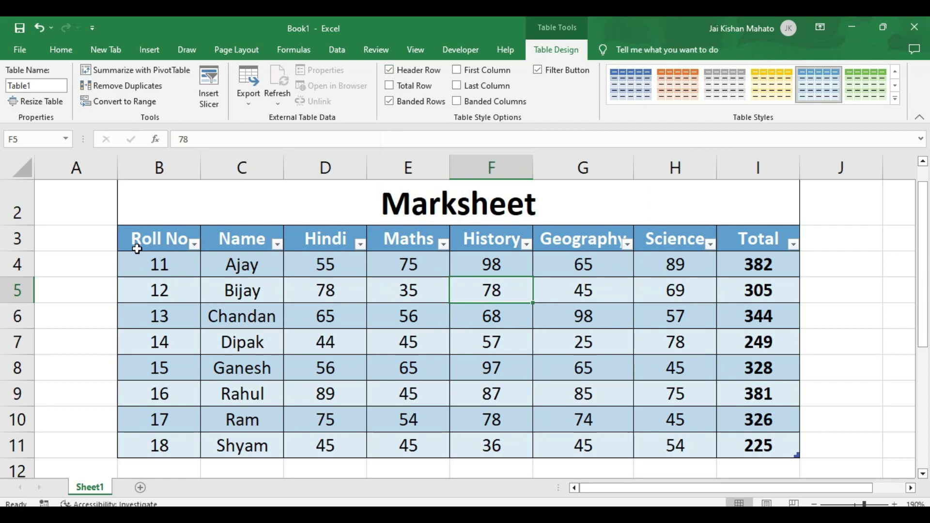
{"action": "left_click", "coordinate": [390, 70]}
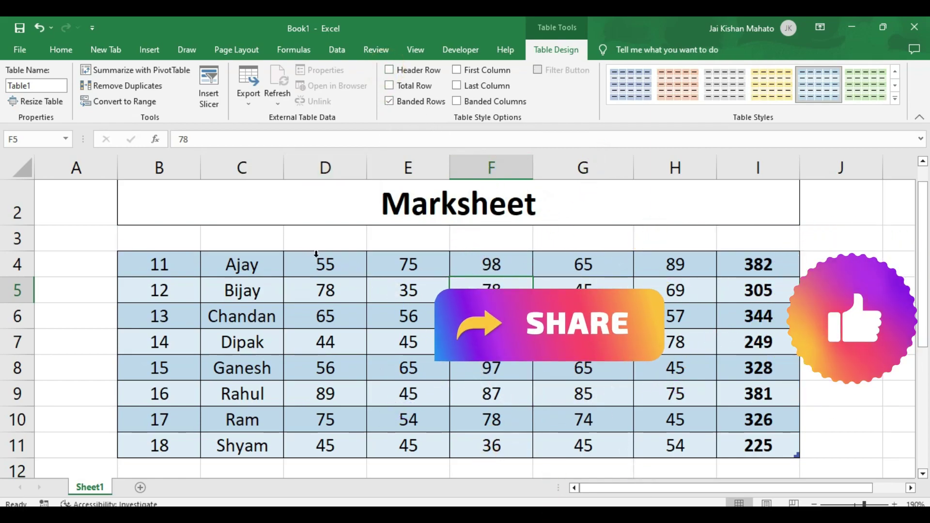
{"action": "left_click", "coordinate": [389, 70]}
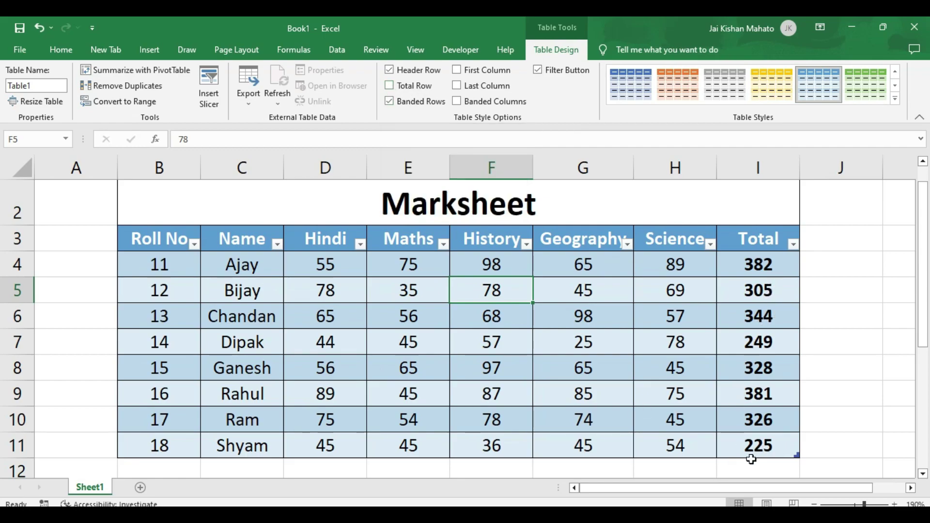
{"action": "left_click", "coordinate": [388, 85]}
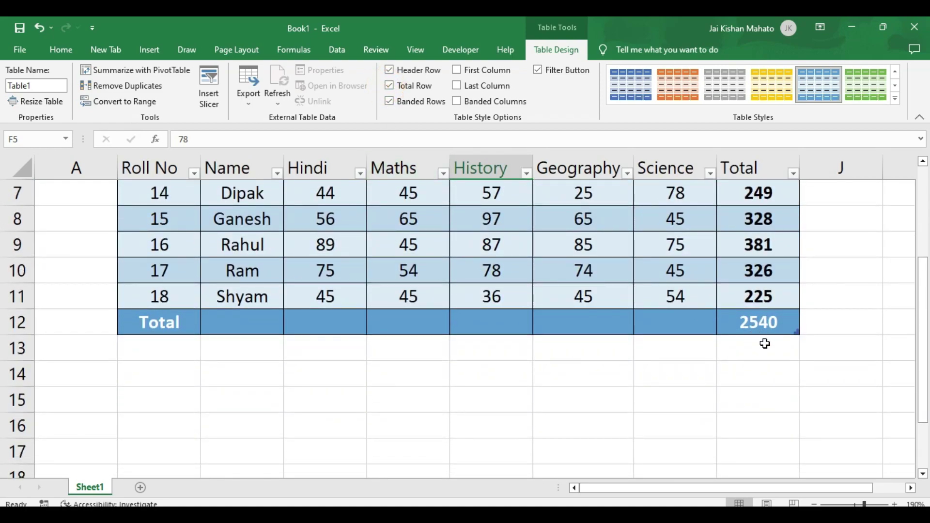
{"action": "left_click", "coordinate": [389, 86]}
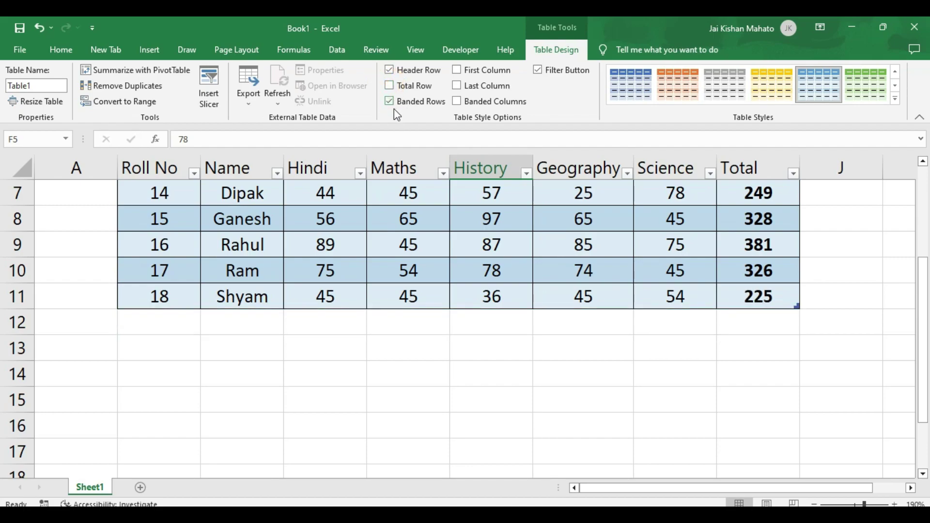
{"action": "scroll", "coordinate": [548, 318], "scroll_direction": "up", "scroll_amount": 2}
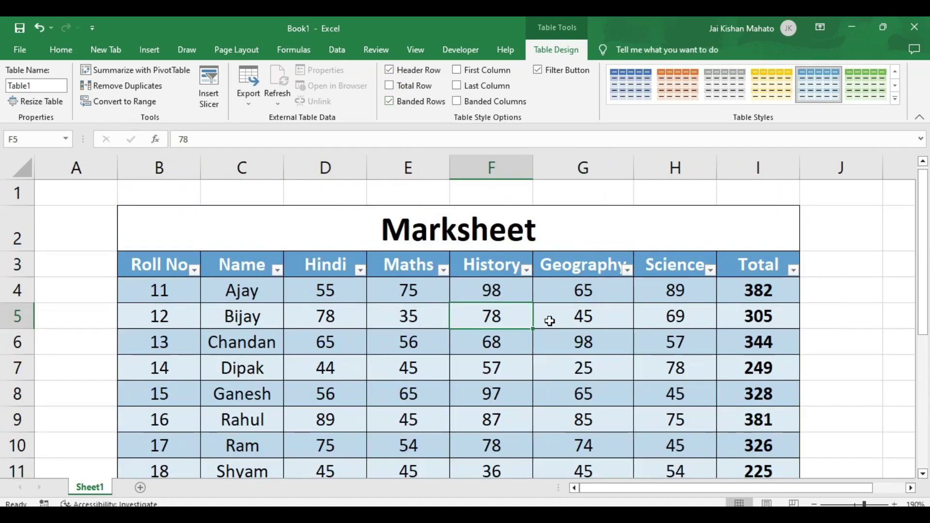
{"action": "scroll", "coordinate": [585, 339], "scroll_direction": "down", "scroll_amount": 2}
{"action": "scroll", "coordinate": [590, 347], "scroll_direction": "up", "scroll_amount": 1}
{"action": "scroll", "coordinate": [630, 290], "scroll_direction": "up", "scroll_amount": 1}
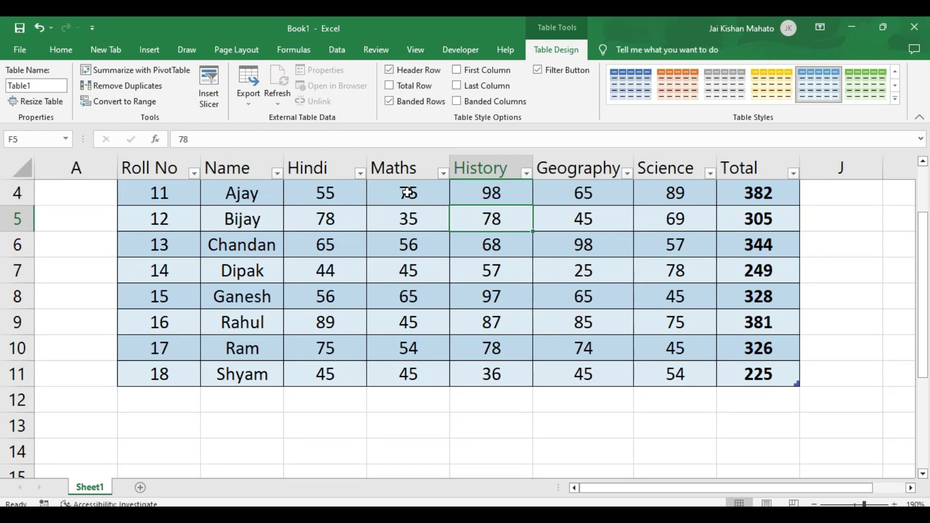
{"action": "left_click", "coordinate": [389, 102]}
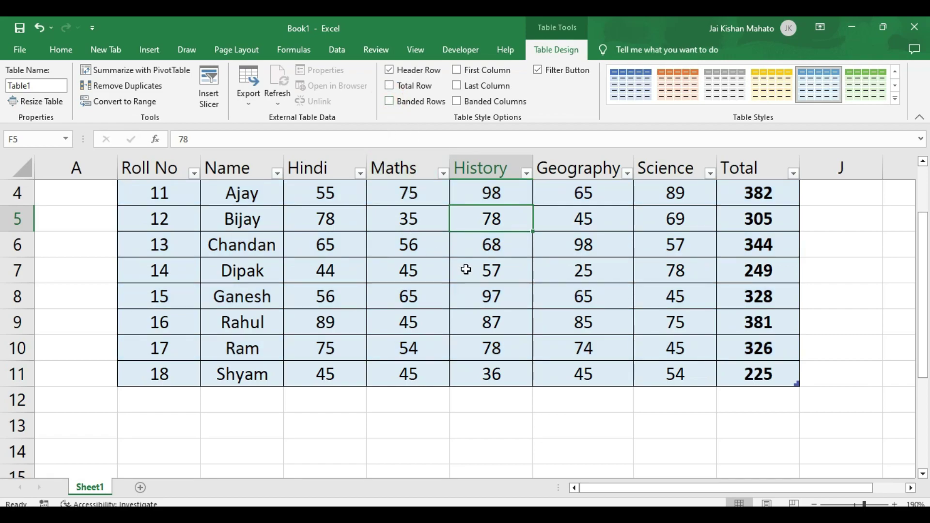
{"action": "scroll", "coordinate": [557, 322], "scroll_direction": "up", "scroll_amount": 1}
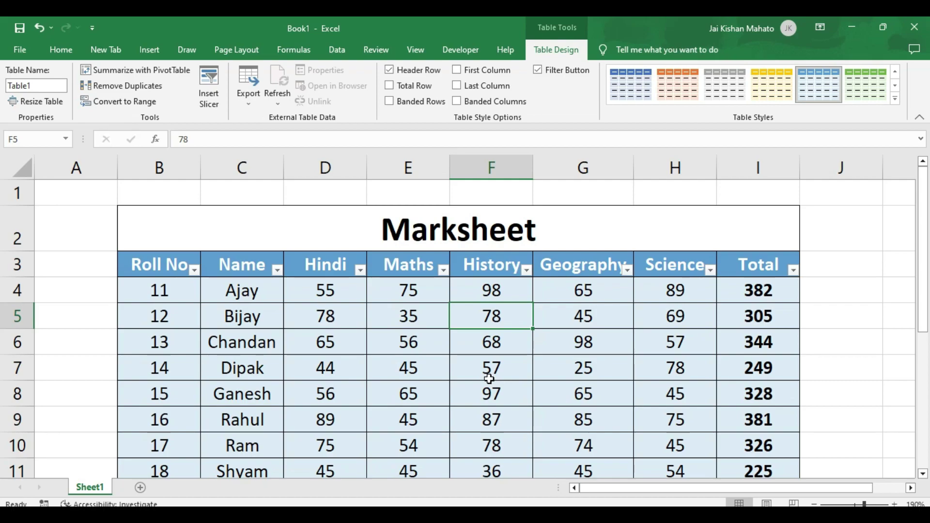
{"action": "left_click", "coordinate": [390, 102]}
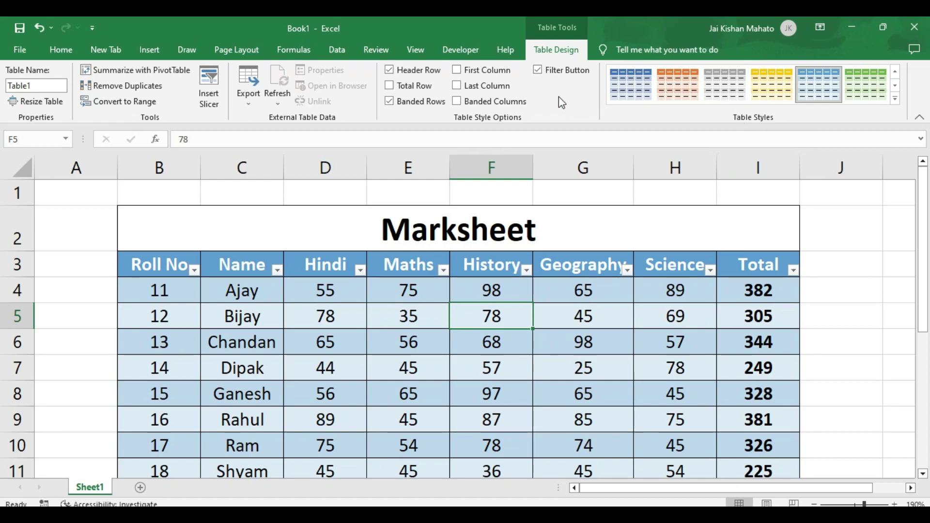
{"action": "left_click", "coordinate": [458, 71]}
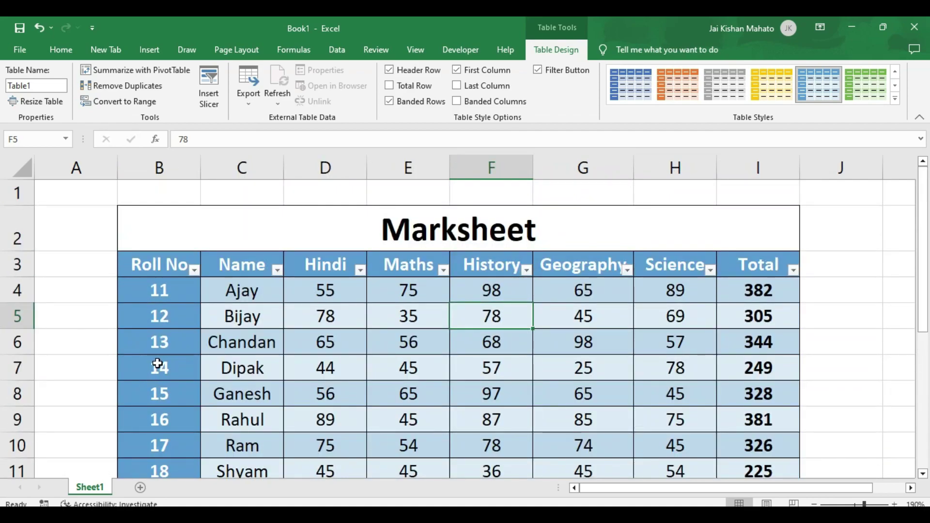
{"action": "left_click", "coordinate": [456, 85]}
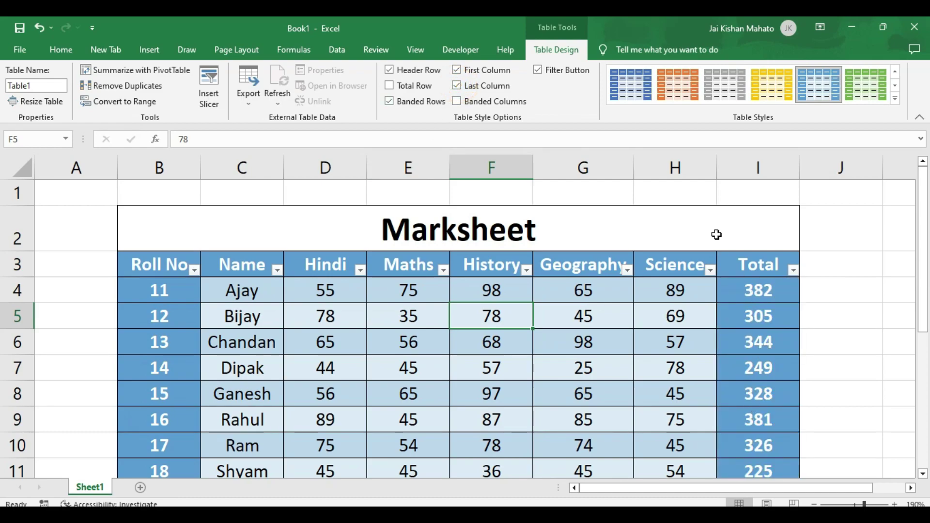
{"action": "left_click", "coordinate": [458, 86]}
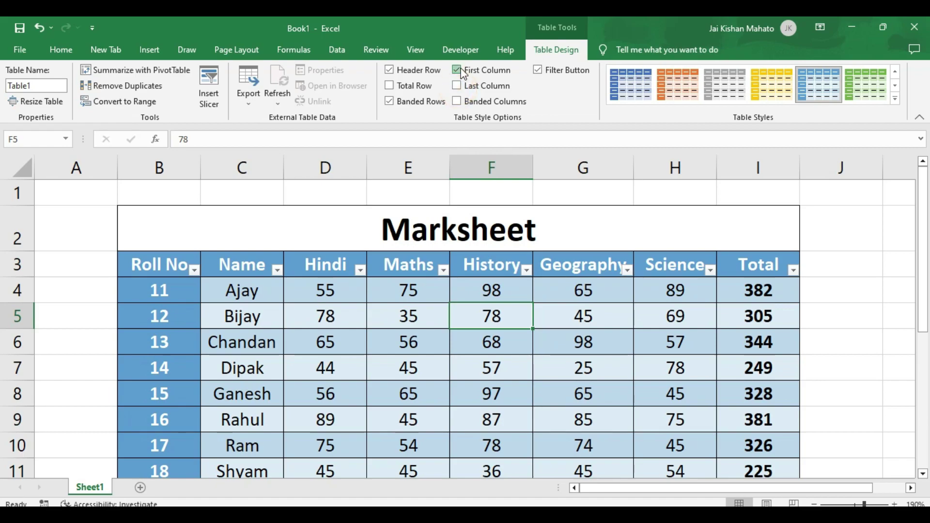
{"action": "left_click", "coordinate": [457, 71]}
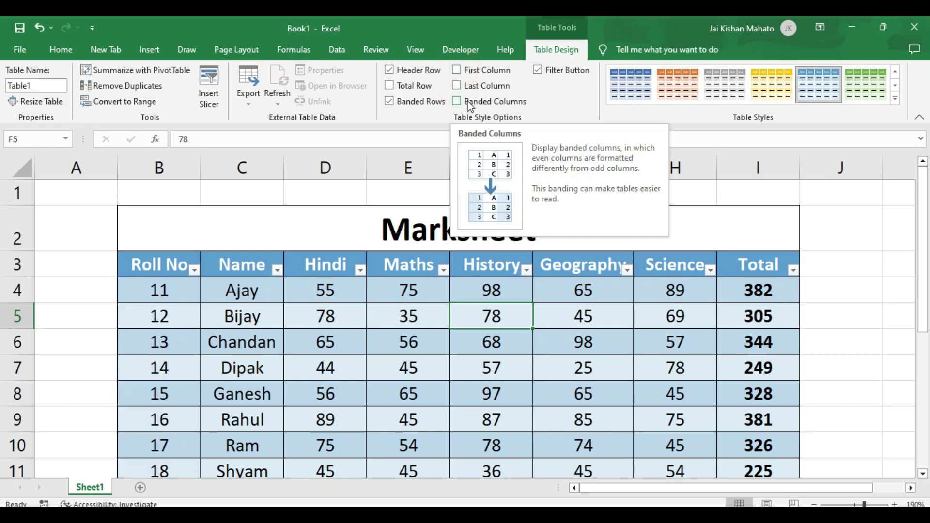
{"action": "left_click", "coordinate": [456, 101]}
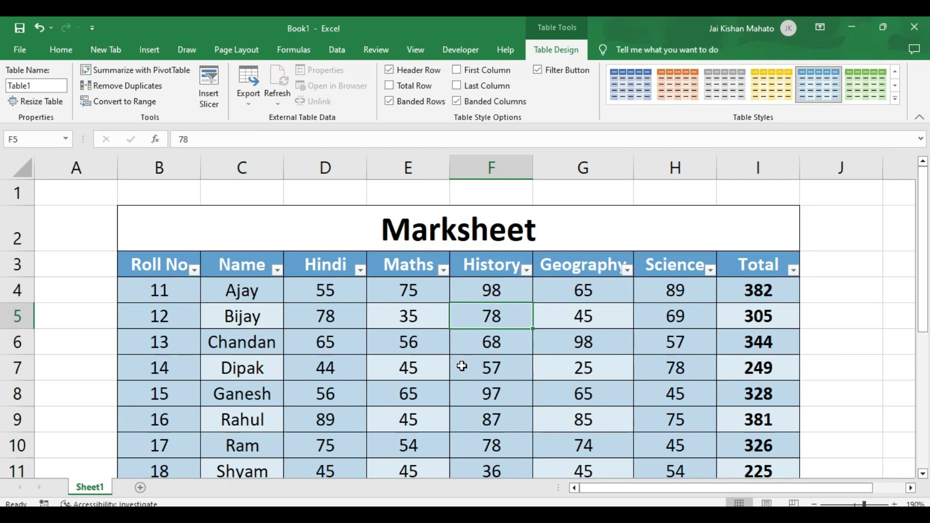
{"action": "key", "text": "ctrl+z"}
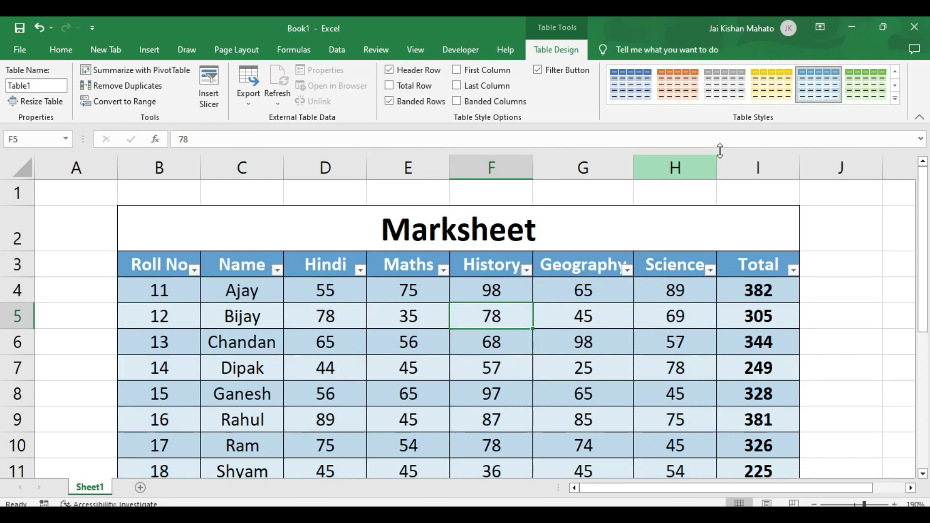
Step: Try the yellow Dark table style, then settle on the blue Medium style
{"action": "left_click", "coordinate": [895, 99]}
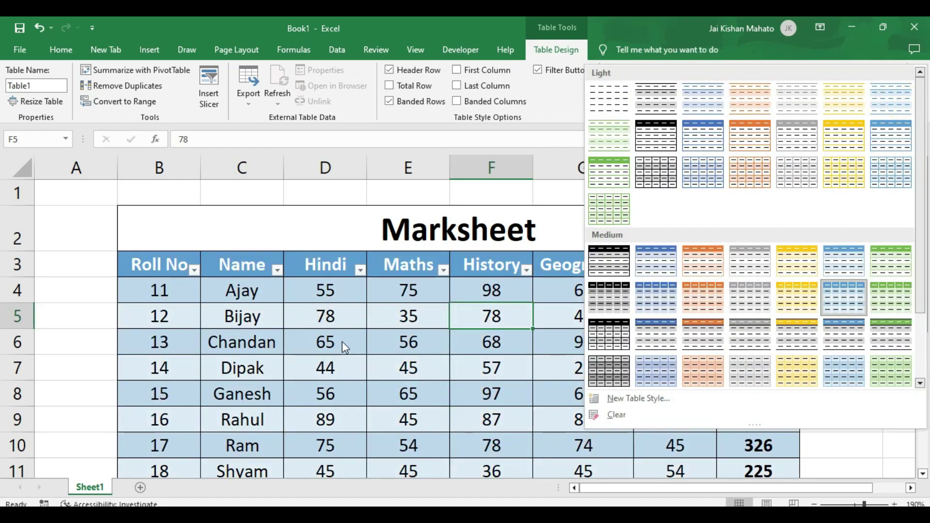
{"action": "scroll", "coordinate": [813, 315], "scroll_direction": "down", "scroll_amount": 3}
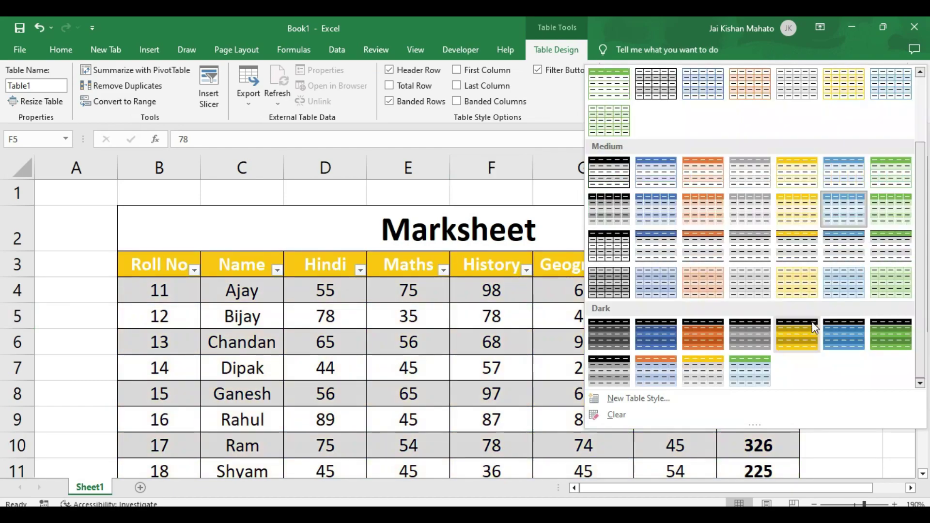
{"action": "left_click", "coordinate": [795, 335]}
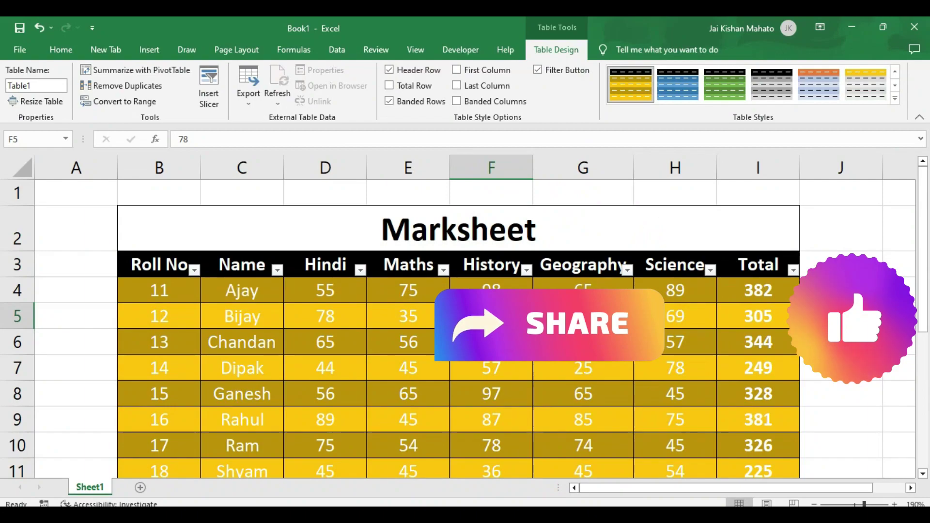
{"action": "left_click", "coordinate": [672, 83]}
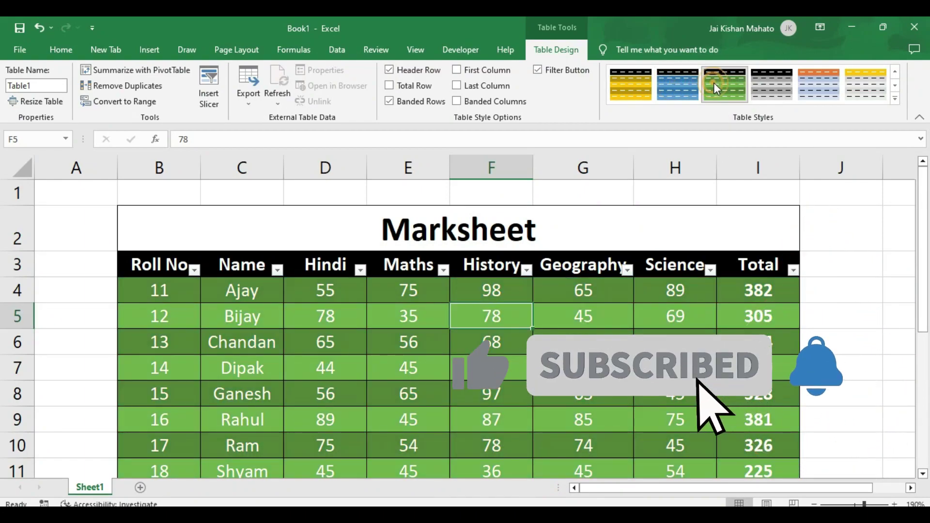
{"action": "left_click", "coordinate": [678, 82]}
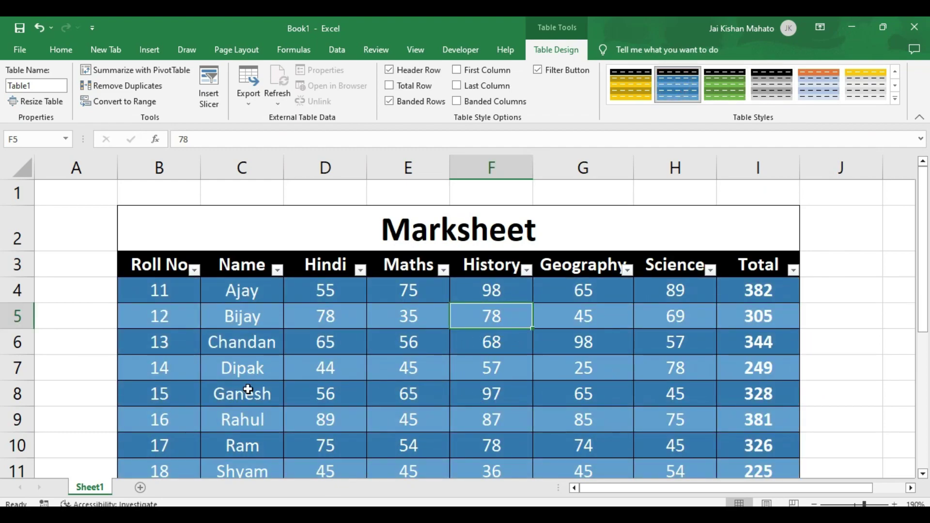
Step: Insert slicers for the Roll No and Maths columns through the Insert Slicers dialog
{"action": "left_click", "coordinate": [216, 110]}
{"action": "left_click", "coordinate": [219, 95]}
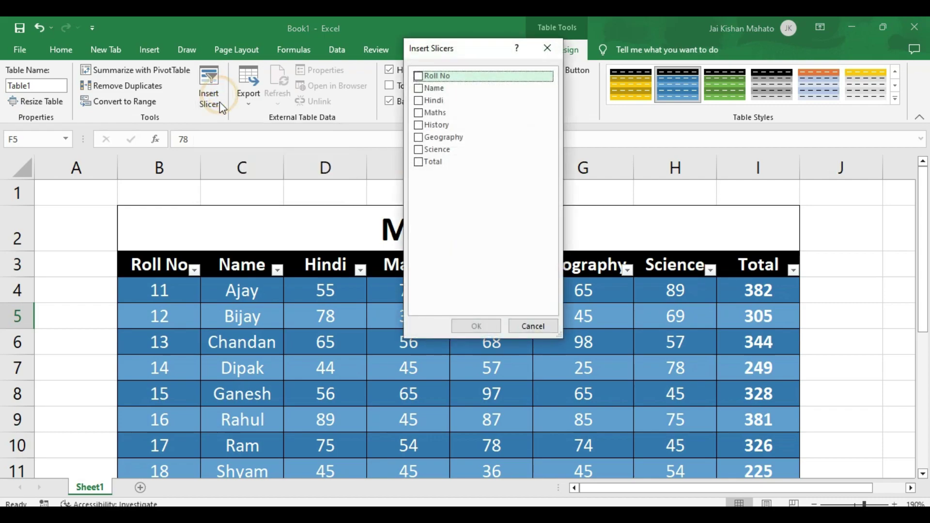
{"action": "left_click_drag", "start_coordinate": [435, 54], "coordinate": [519, 53]}
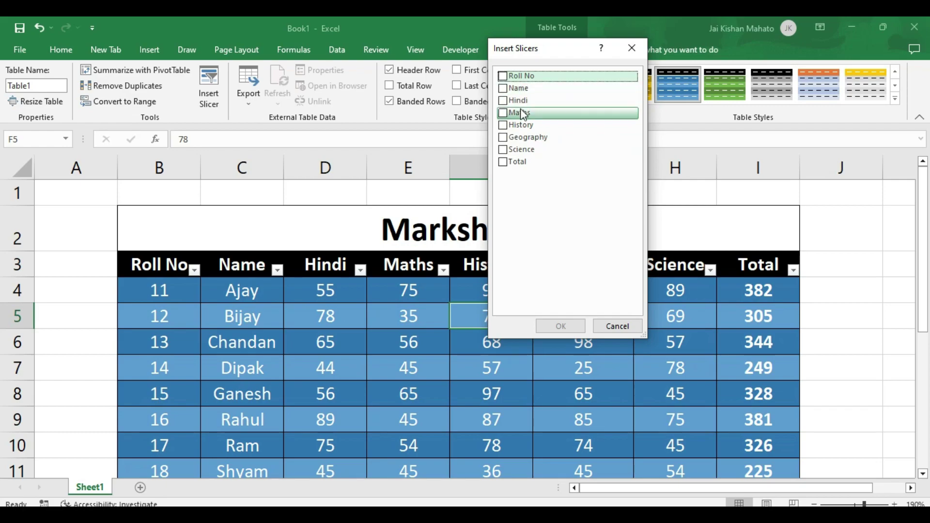
{"action": "left_click", "coordinate": [507, 78]}
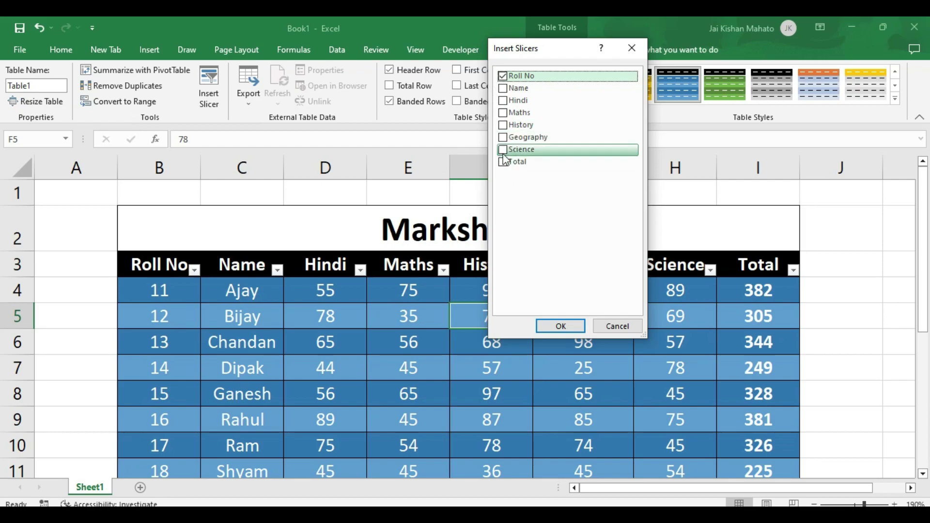
{"action": "left_click", "coordinate": [505, 114]}
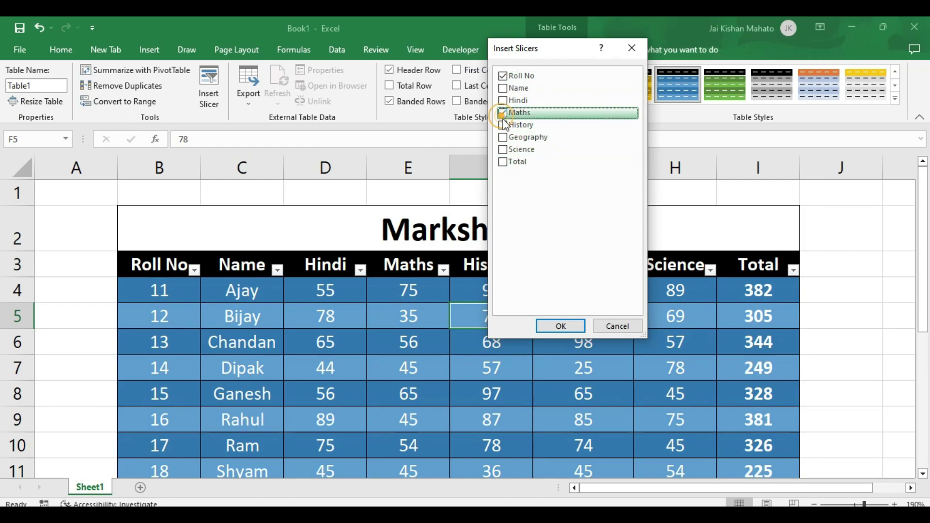
{"action": "left_click", "coordinate": [557, 325]}
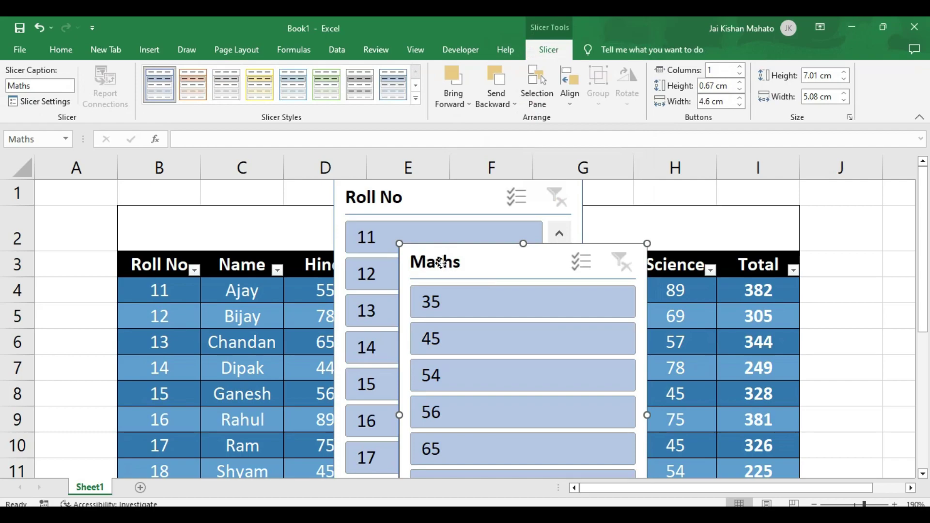
Step: Place the Maths slicer beside column J and the Roll No slicer top-right near column I
{"action": "left_click_drag", "start_coordinate": [456, 261], "coordinate": [898, 285]}
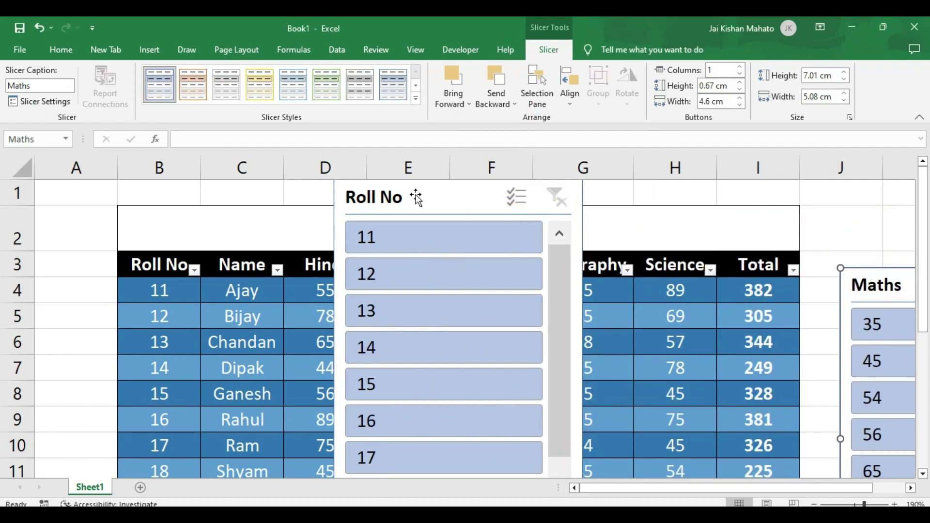
{"action": "mouse_move", "coordinate": [341, 191]}
{"action": "left_mouse_down"}
{"action": "mouse_move", "coordinate": [343, 225]}
{"action": "mouse_move", "coordinate": [444, 303]}
{"action": "left_mouse_up"}
{"action": "left_click_drag", "start_coordinate": [494, 320], "coordinate": [818, 197]}
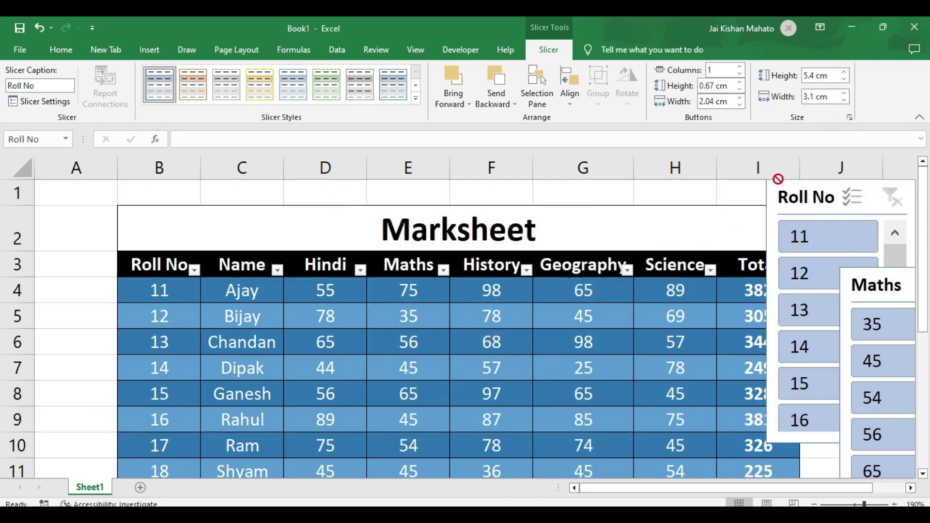
{"action": "left_click_drag", "start_coordinate": [774, 169], "coordinate": [747, 170]}
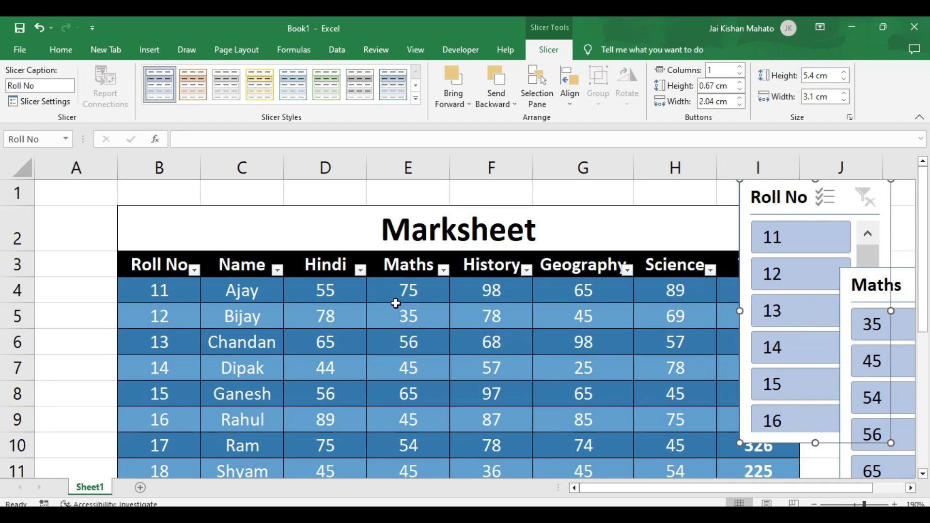
{"action": "scroll", "coordinate": [330, 322], "scroll_direction": "down", "scroll_amount": 1}
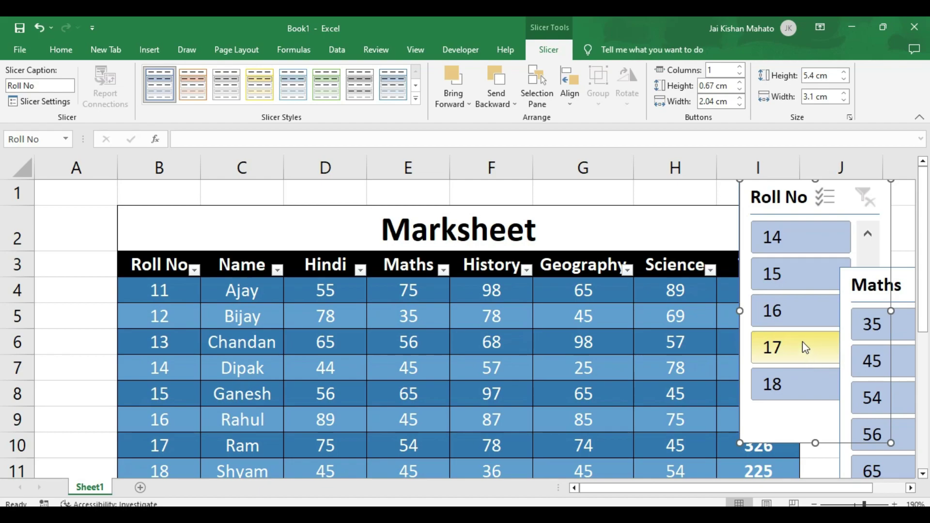
Step: Filter the table to roll numbers 17, 14 and 18 using Multi-Select in the Roll No slicer
{"action": "left_click", "coordinate": [786, 347]}
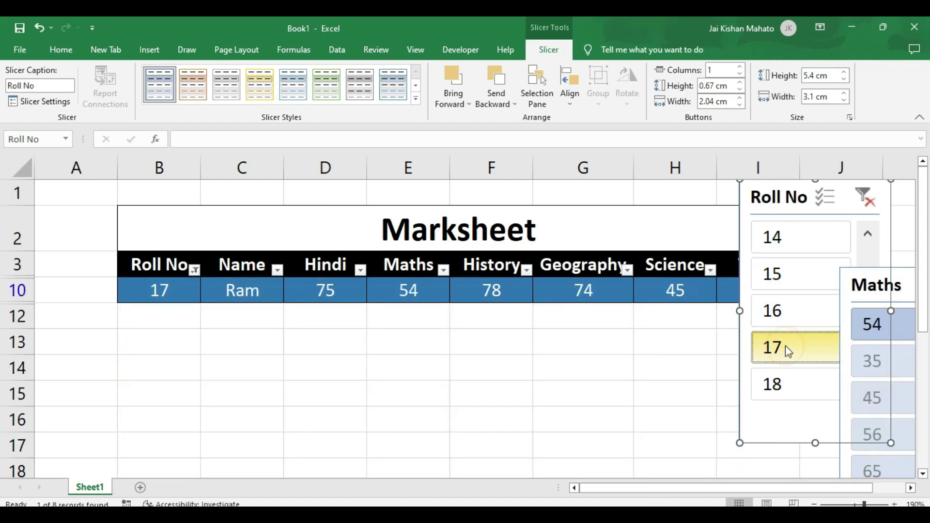
{"action": "left_click_drag", "start_coordinate": [781, 202], "coordinate": [553, 335]}
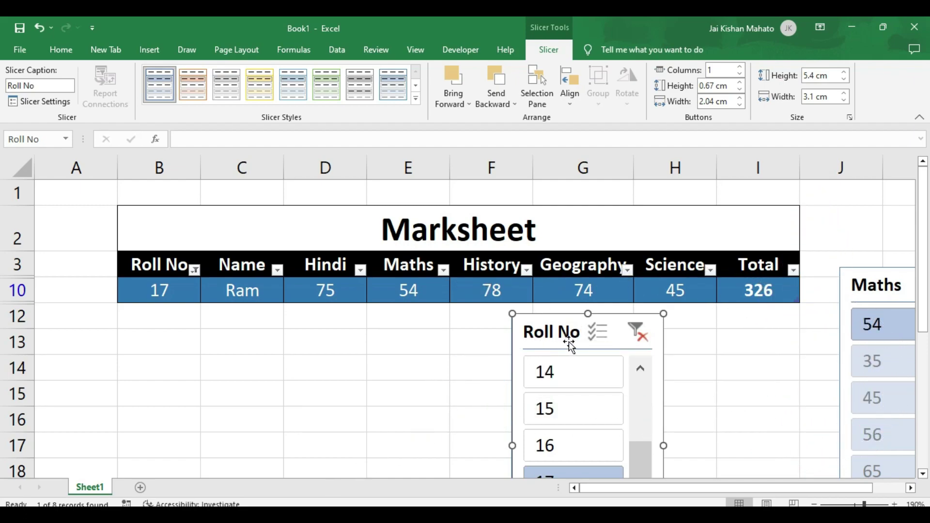
{"action": "mouse_move", "coordinate": [569, 342]}
{"action": "left_mouse_down"}
{"action": "mouse_move", "coordinate": [576, 326]}
{"action": "mouse_move", "coordinate": [775, 230]}
{"action": "left_mouse_up"}
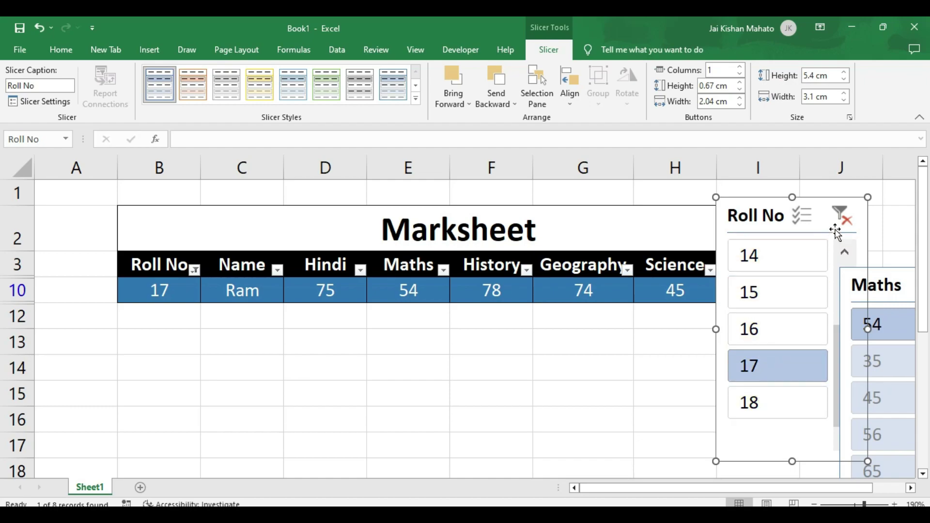
{"action": "left_click", "coordinate": [801, 216]}
{"action": "left_click", "coordinate": [756, 259]}
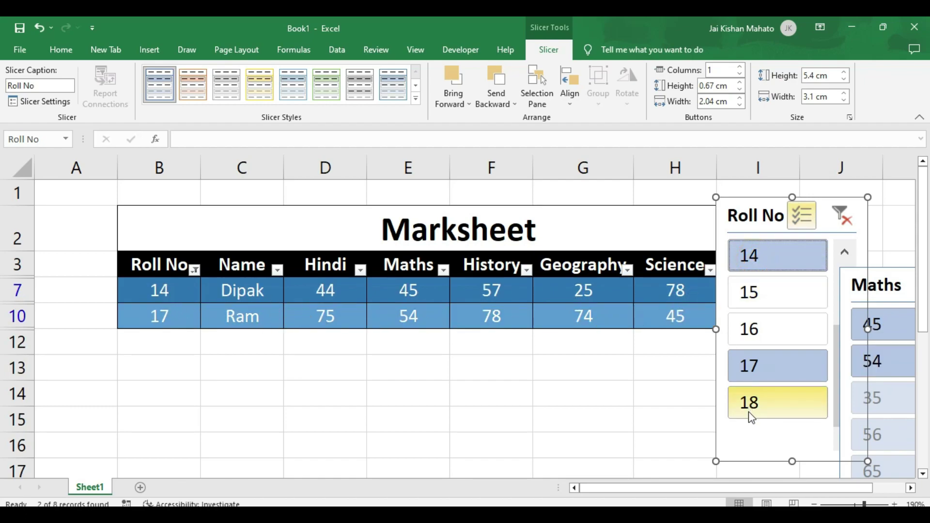
{"action": "left_click", "coordinate": [760, 404]}
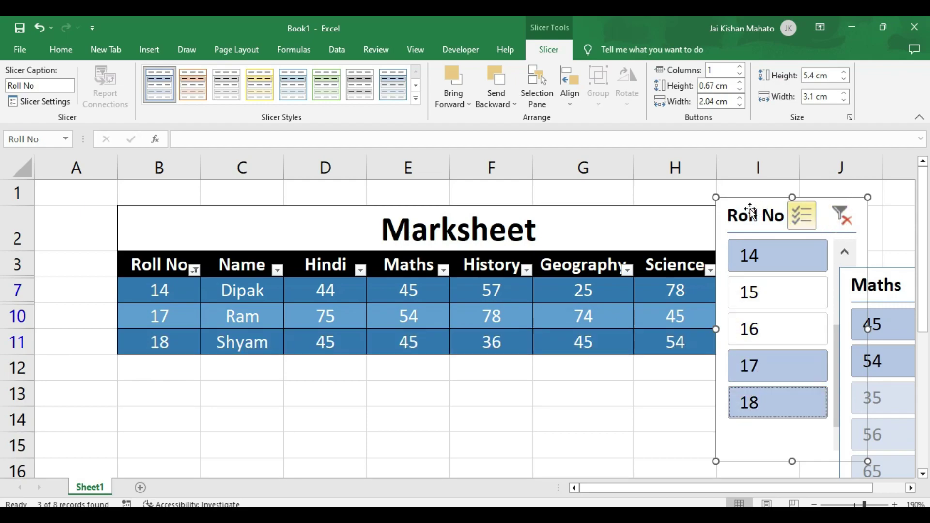
{"action": "left_click_drag", "start_coordinate": [764, 226], "coordinate": [668, 219]}
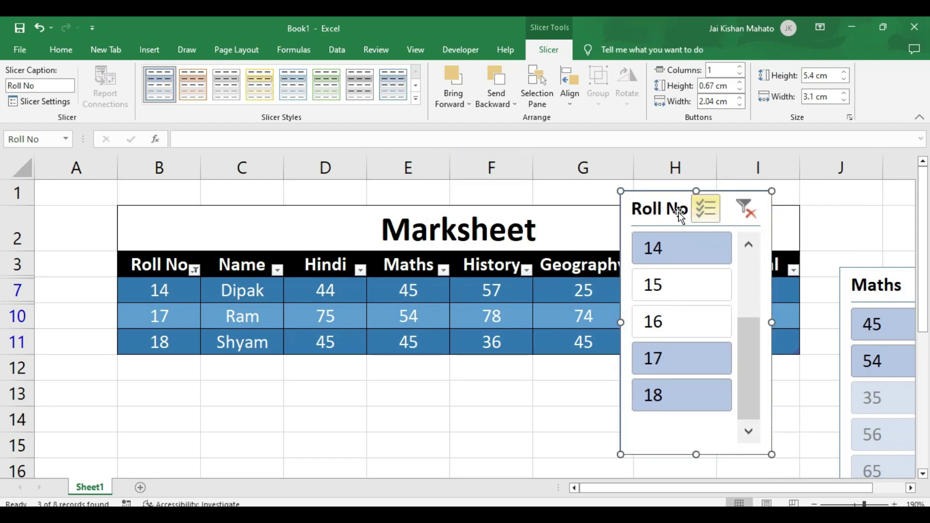
Step: Clear the roll number filter, delete the Roll No slicer, and move the Maths slicer beside Total
{"action": "left_click", "coordinate": [745, 208]}
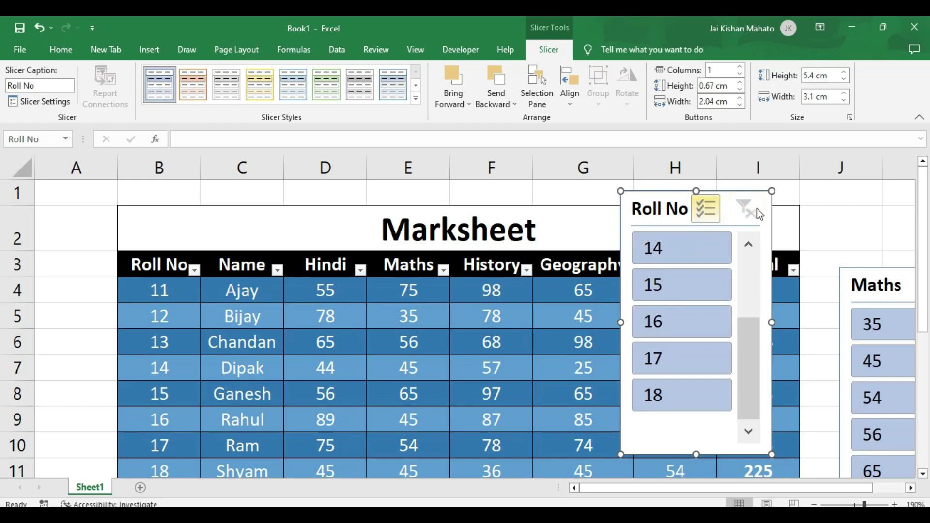
{"action": "key", "text": "Delete"}
{"action": "mouse_move", "coordinate": [866, 285]}
{"action": "left_mouse_down"}
{"action": "mouse_move", "coordinate": [698, 197]}
{"action": "mouse_move", "coordinate": [808, 211]}
{"action": "left_mouse_up"}
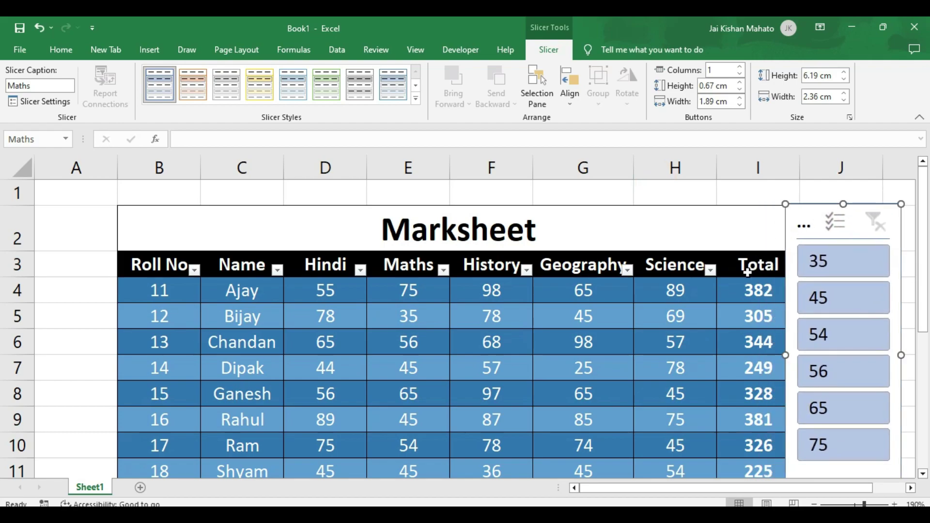
Step: Filter by Maths mark 54, then 65, clear the slicer filter, and remove the Maths slicer
{"action": "left_click", "coordinate": [837, 333]}
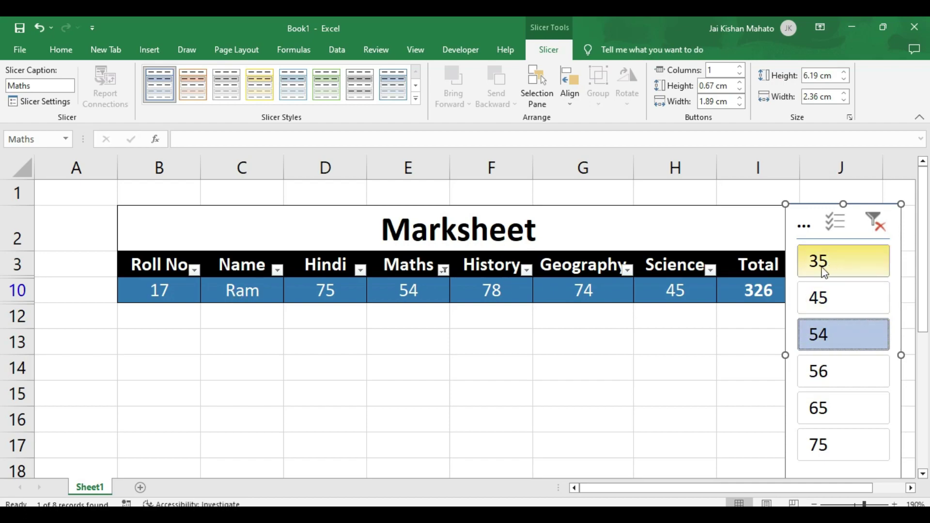
{"action": "left_click", "coordinate": [846, 416]}
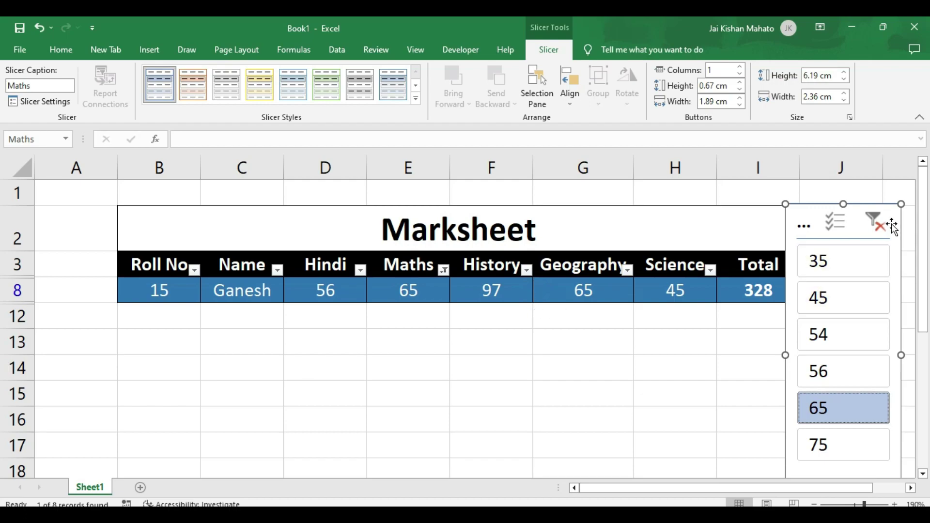
{"action": "left_click", "coordinate": [875, 223]}
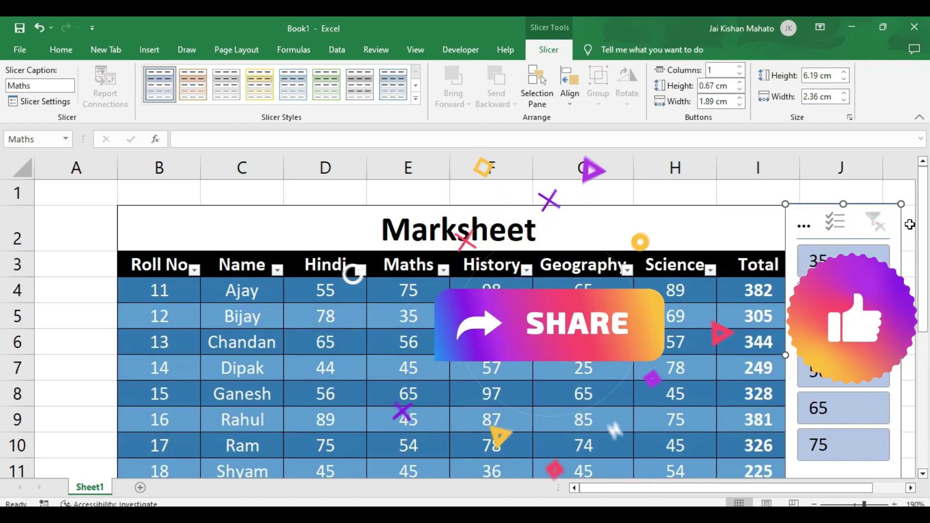
{"action": "key", "text": "Delete"}
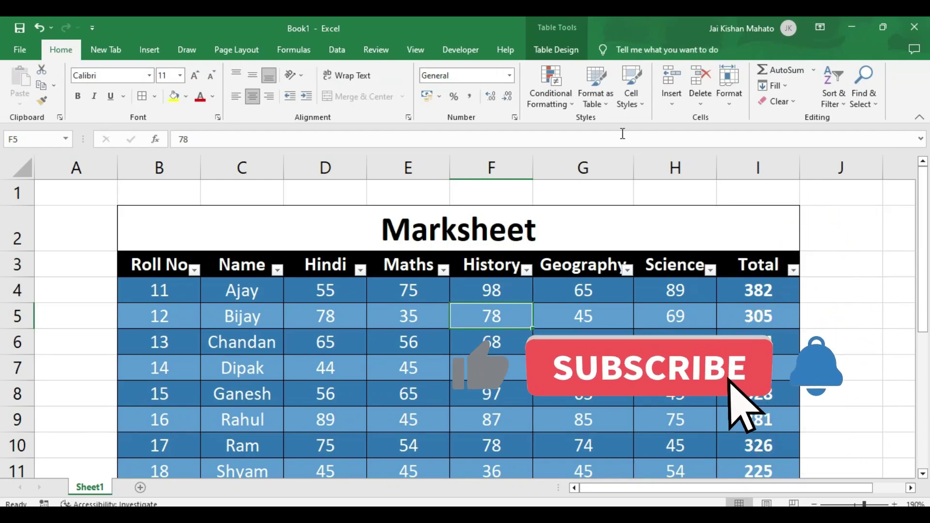
{"action": "left_click", "coordinate": [562, 50]}
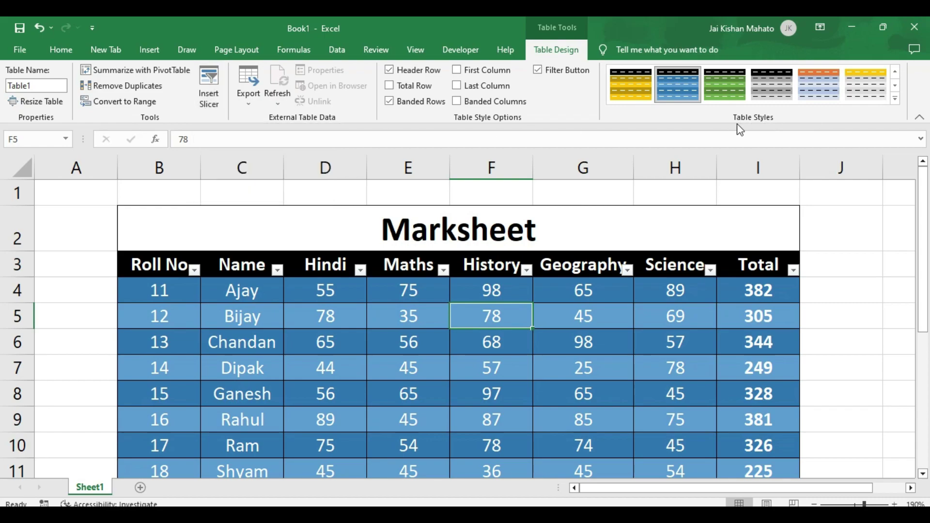
{"action": "left_click", "coordinate": [53, 50]}
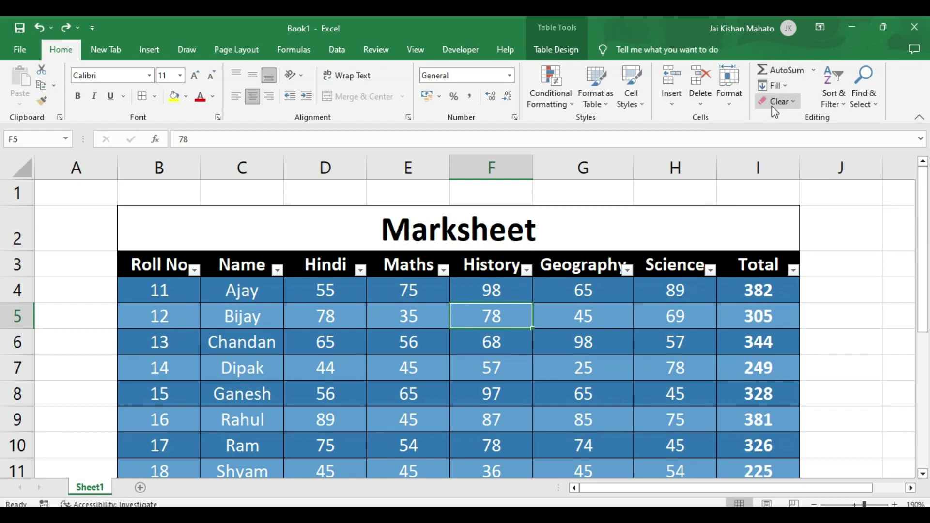
Step: Select the marksheet B2:I11 and clear all its contents and formatting
{"action": "left_click", "coordinate": [846, 257]}
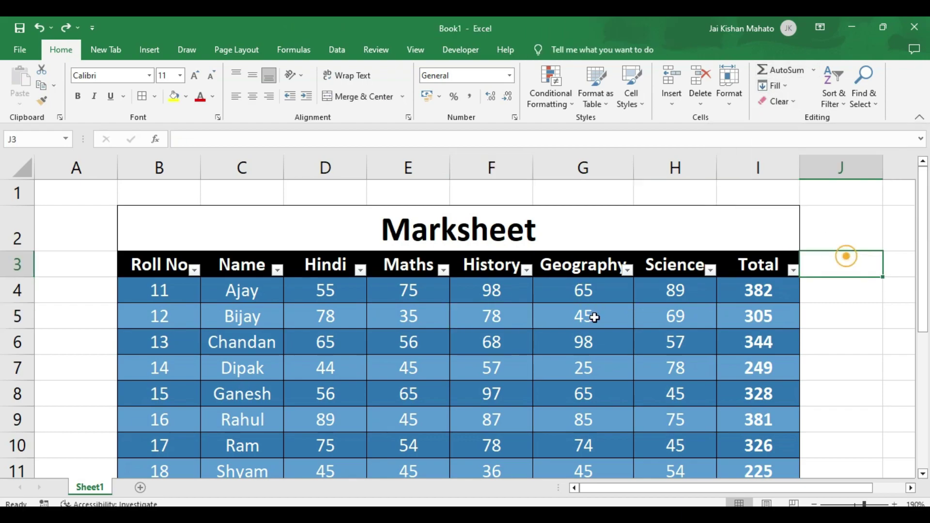
{"action": "left_click_drag", "start_coordinate": [138, 230], "coordinate": [580, 471]}
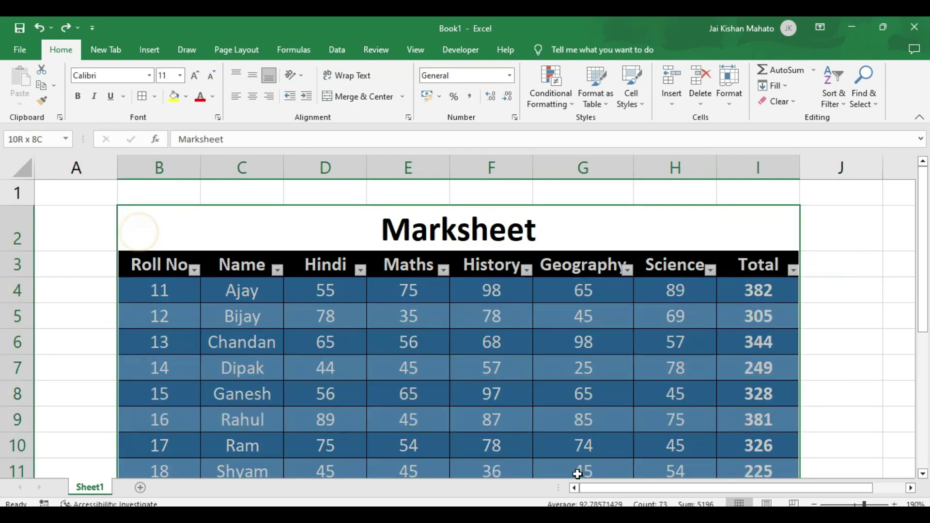
{"action": "left_click", "coordinate": [790, 101]}
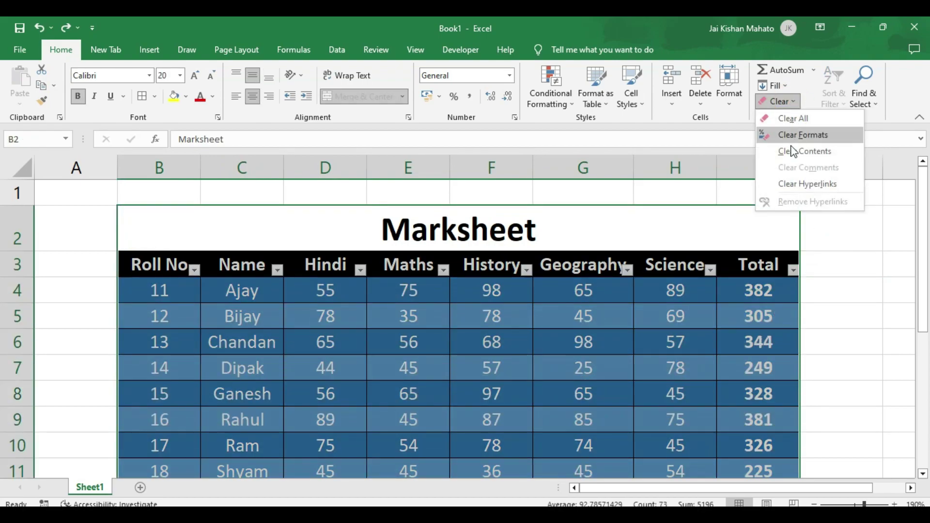
{"action": "left_click", "coordinate": [798, 118]}
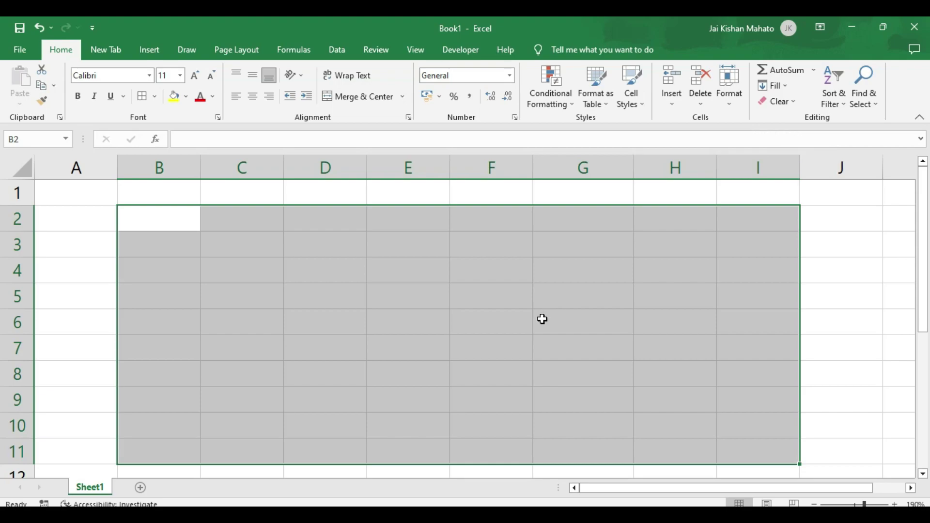
Step: Undo the Clear All, then clear only the formats from the table
{"action": "key", "text": "ctrl+z"}
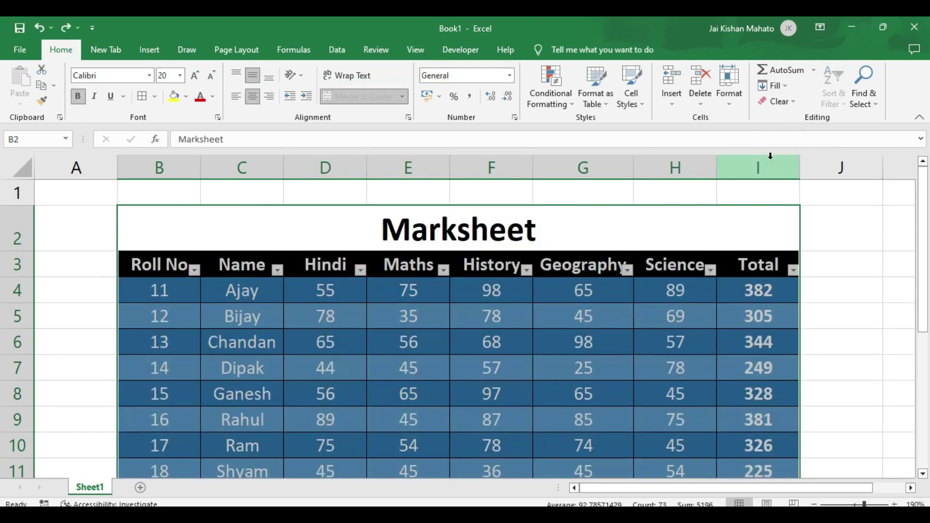
{"action": "left_click", "coordinate": [797, 100]}
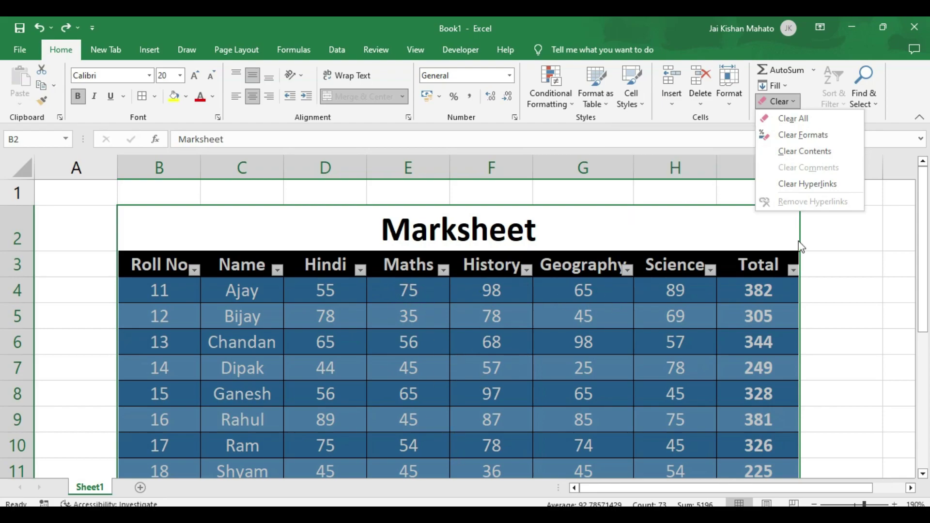
{"action": "left_click", "coordinate": [817, 137]}
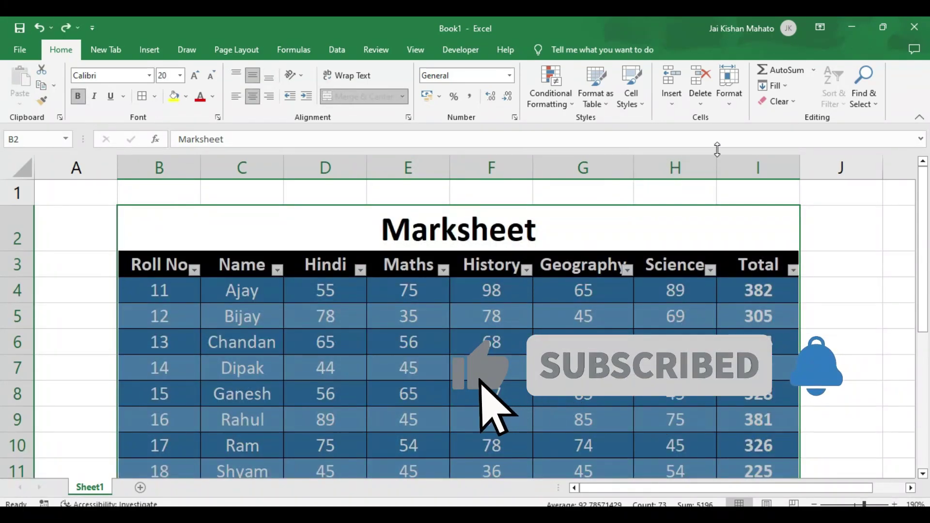
Step: Clear the table's contents, undo it, then open and dismiss the Clear menu unchanged
{"action": "left_click", "coordinate": [794, 101]}
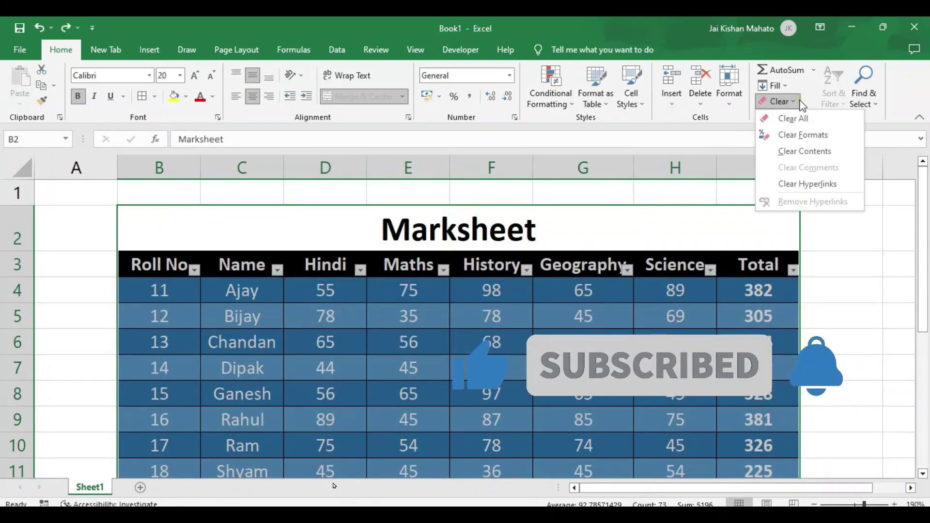
{"action": "left_click", "coordinate": [791, 151]}
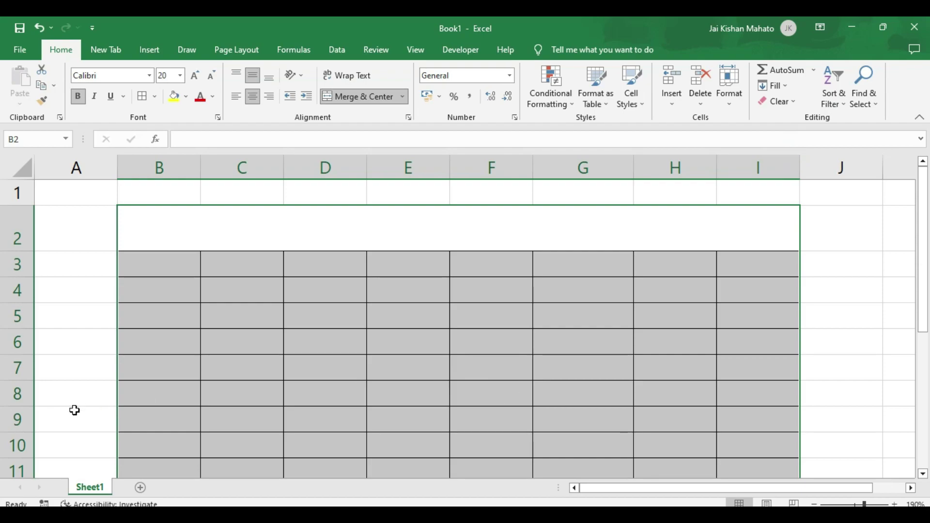
{"action": "key", "text": "ctrl+z"}
{"action": "left_click", "coordinate": [779, 101]}
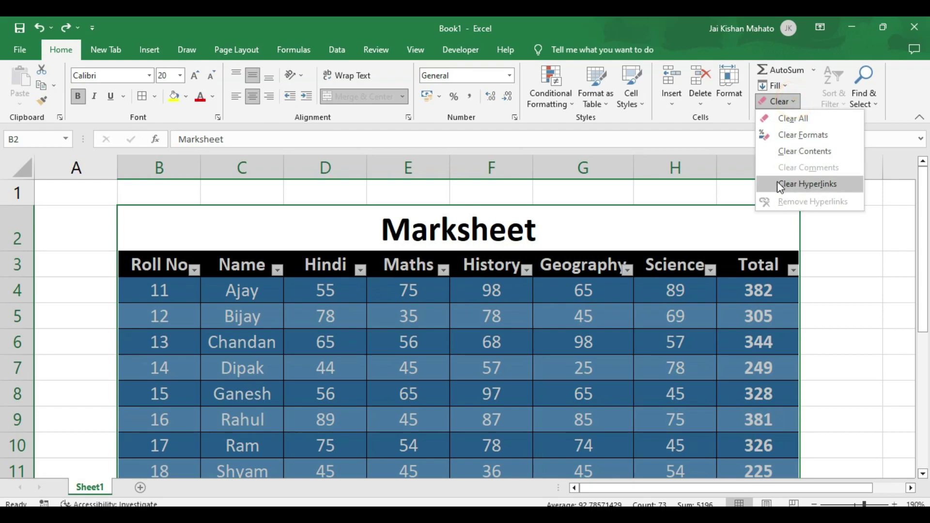
{"action": "left_click", "coordinate": [825, 289]}
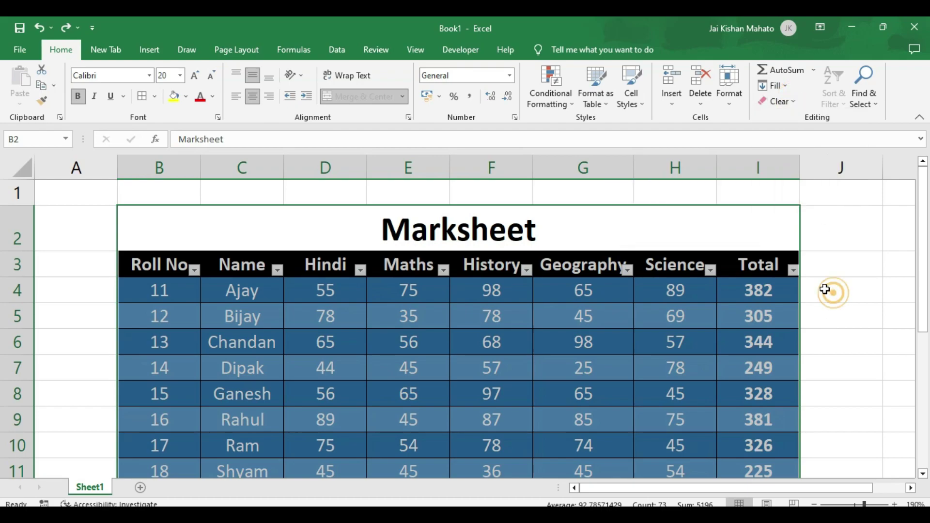
Step: Merge and center C1:E1 and enter an e-mail address there, which becomes a hyperlink
{"action": "left_click_drag", "start_coordinate": [278, 193], "coordinate": [411, 192]}
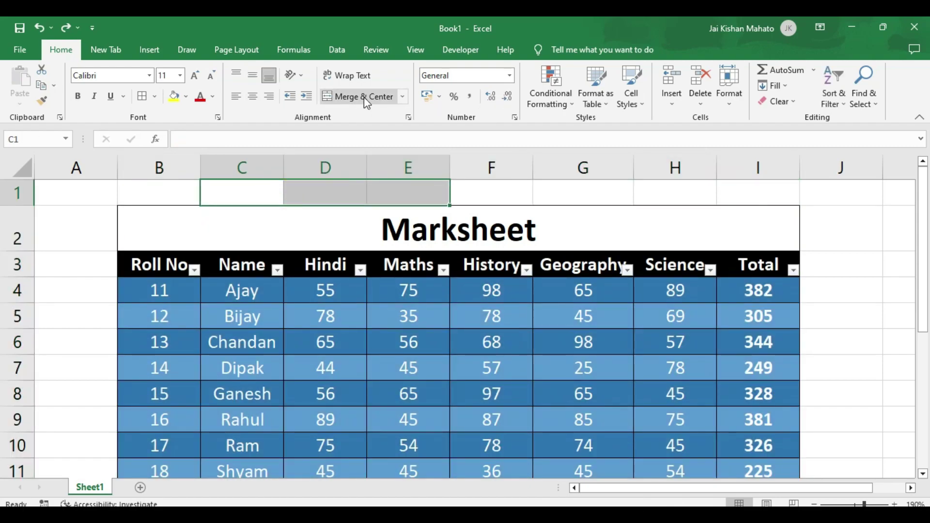
{"action": "left_click", "coordinate": [364, 96]}
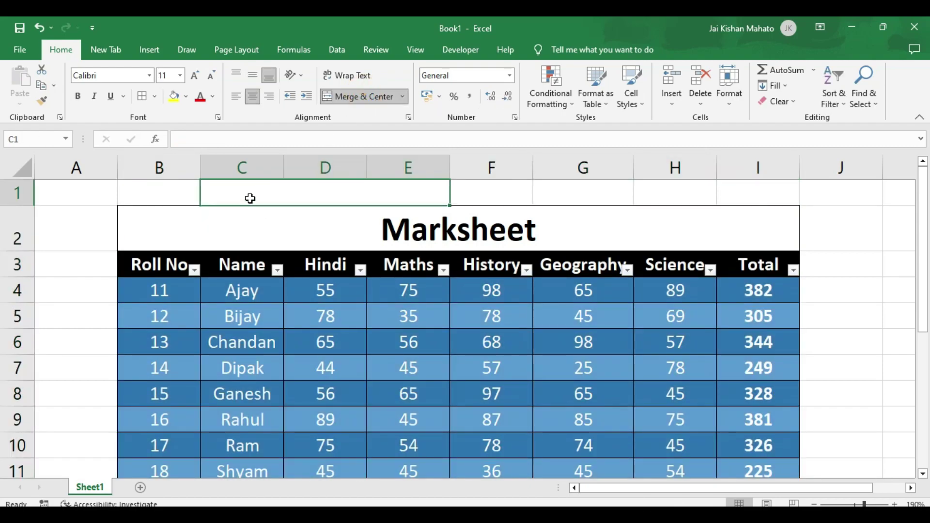
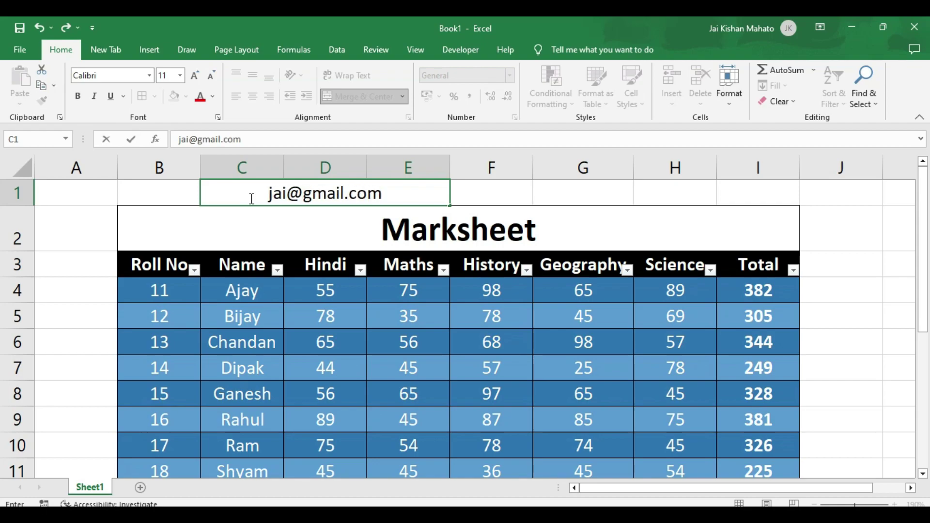
{"action": "key", "text": "Return"}
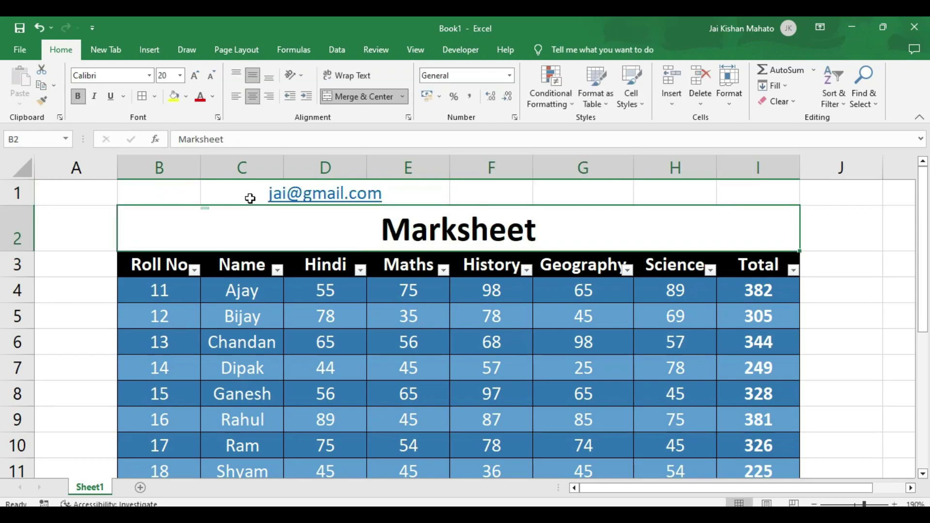
Step: Remove the hyperlink from the e-mail cell C1 with Clear Hyperlinks
{"action": "mouse_move", "coordinate": [325, 193]}
{"action": "left_click", "coordinate": [309, 196]}
{"action": "left_click", "coordinate": [779, 101]}
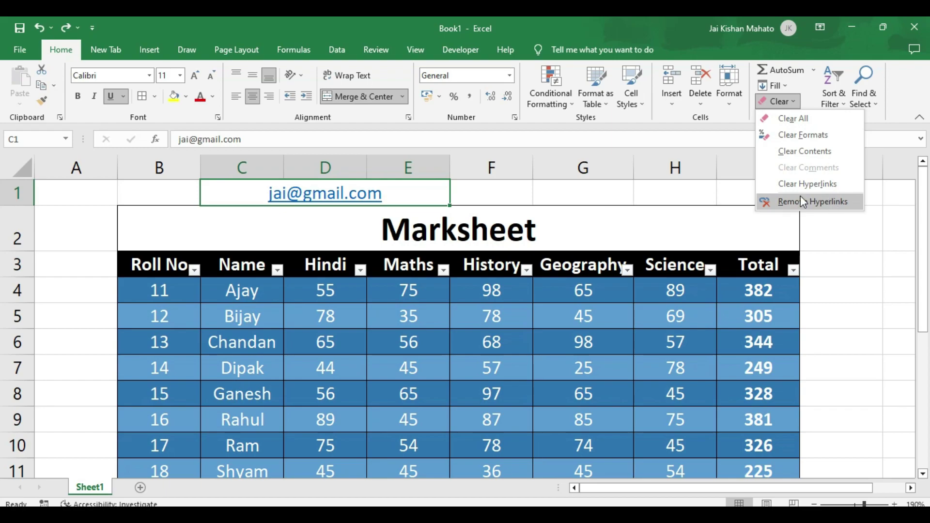
{"action": "left_click", "coordinate": [814, 189]}
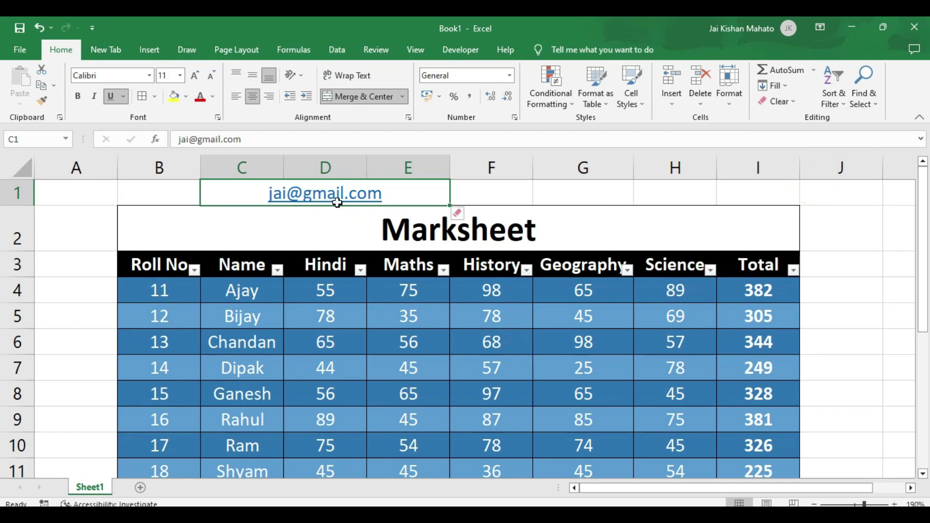
Step: Open and close the Fill menu, then delete the e-mail text from row 1
{"action": "left_click", "coordinate": [785, 86]}
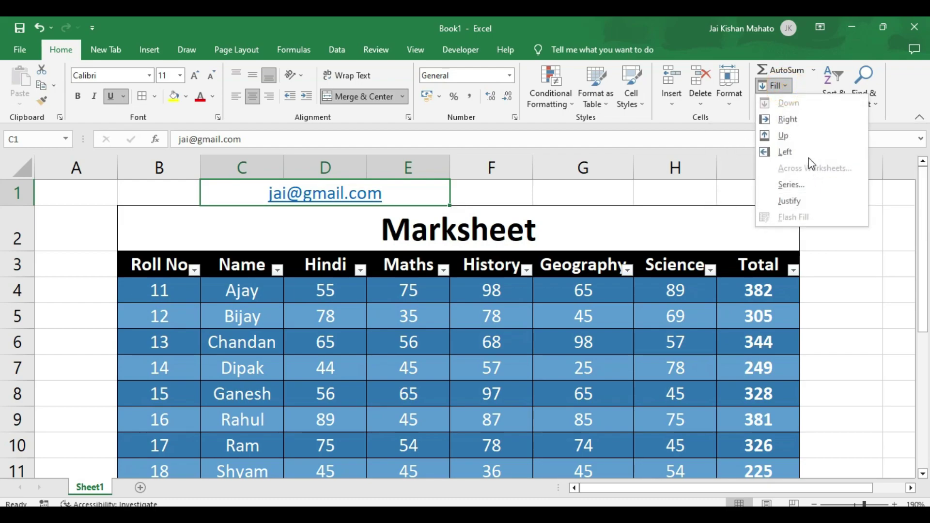
{"action": "left_click", "coordinate": [886, 278]}
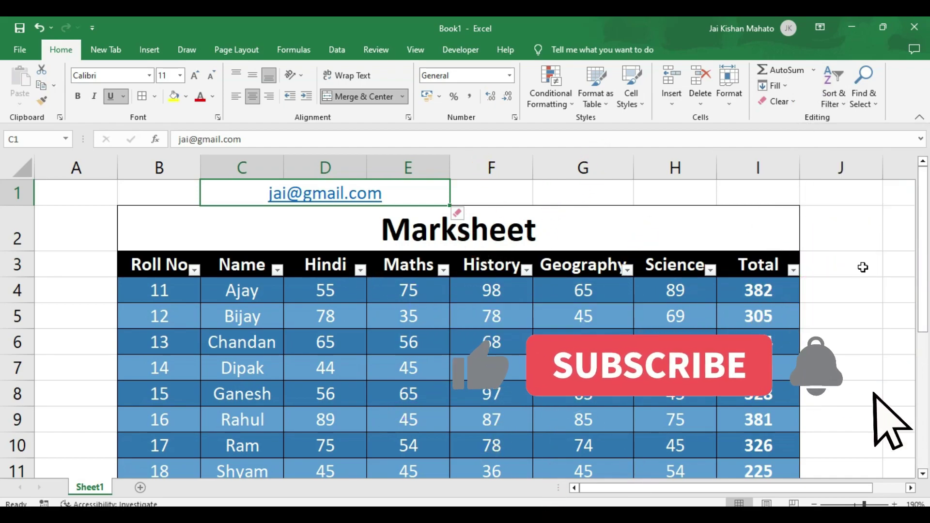
{"action": "key", "text": "Delete"}
{"action": "left_click", "coordinate": [235, 268]}
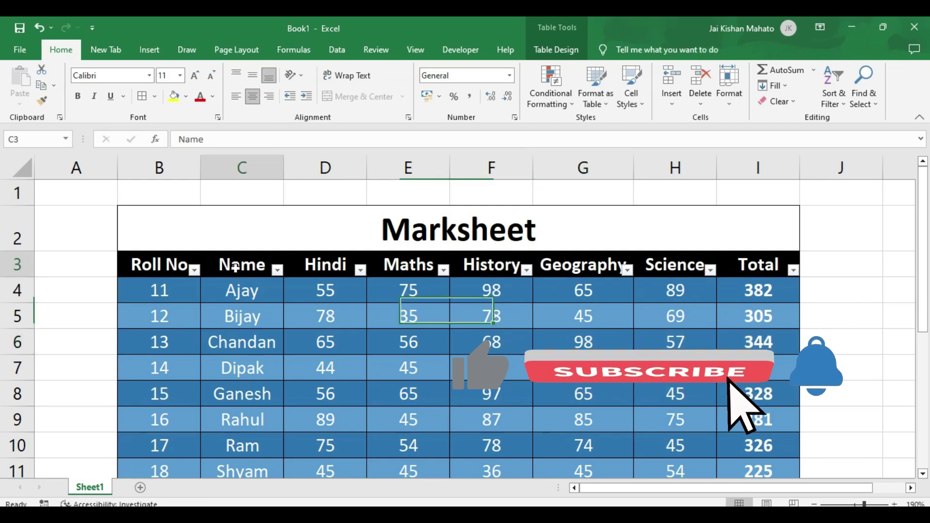
Step: Sort the marksheet rows by Name from Z to A
{"action": "left_click", "coordinate": [234, 268]}
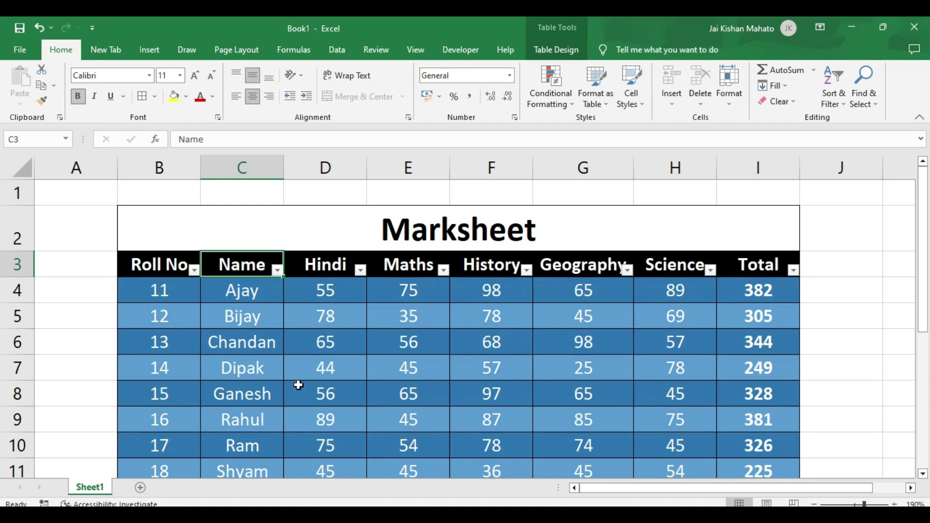
{"action": "left_click", "coordinate": [278, 269]}
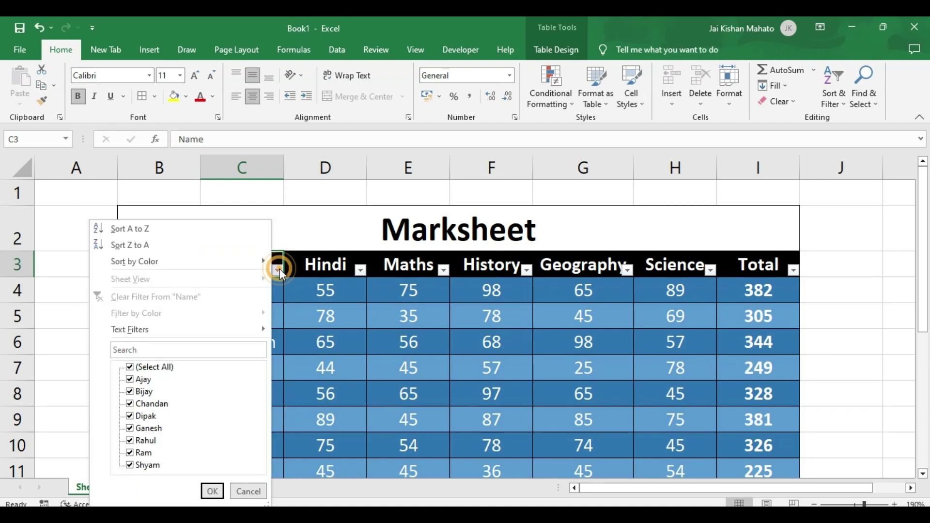
{"action": "left_click", "coordinate": [126, 247]}
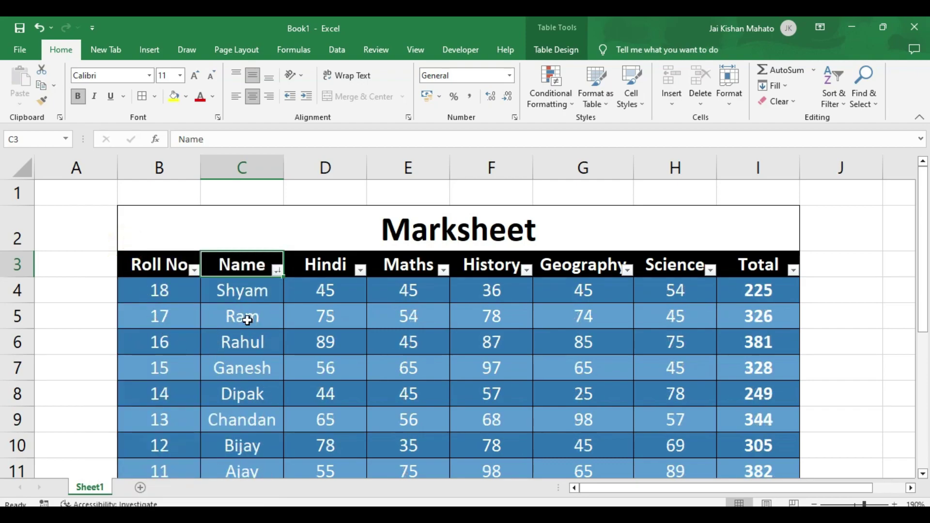
{"action": "scroll", "coordinate": [268, 350], "scroll_direction": "down", "scroll_amount": 1}
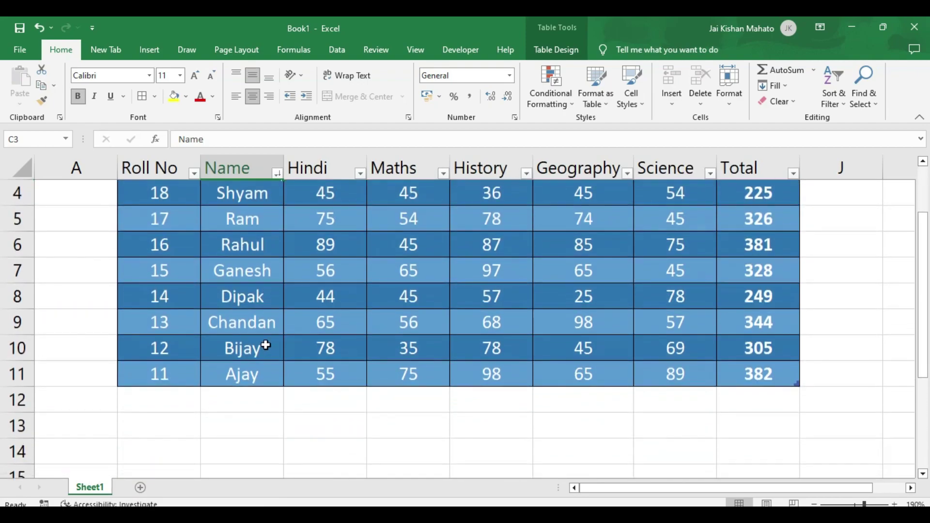
{"action": "scroll", "coordinate": [262, 344], "scroll_direction": "up", "scroll_amount": 1}
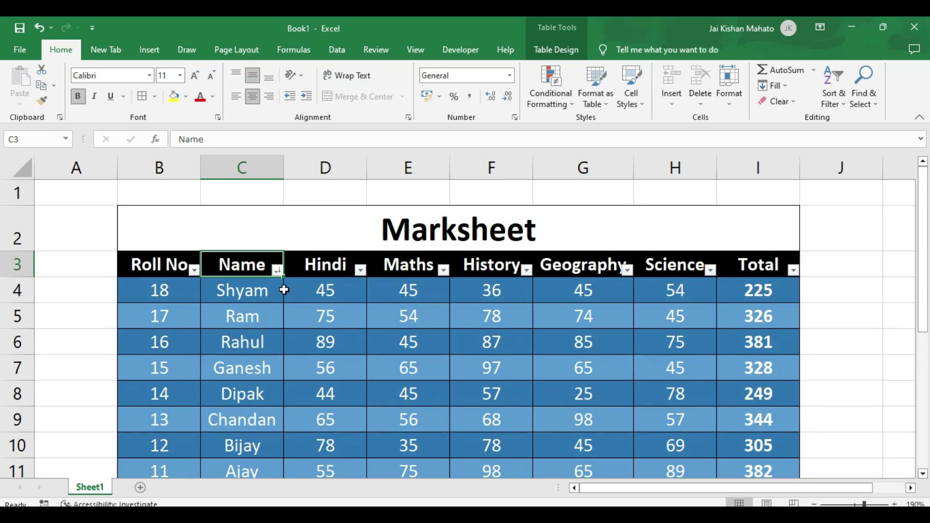
Step: Re-sort the rows by Name A to Z and reopen the Name filter list
{"action": "left_click", "coordinate": [277, 270]}
{"action": "mouse_move", "coordinate": [135, 260]}
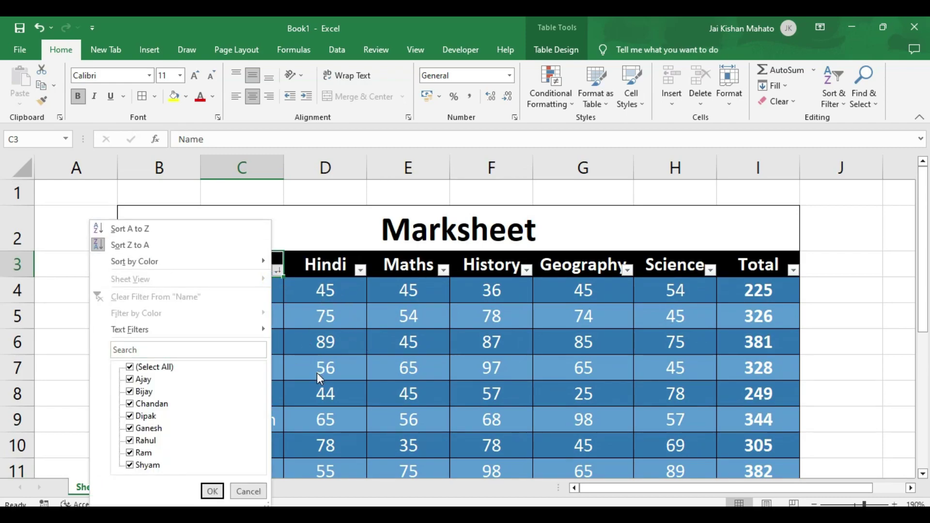
{"action": "left_click", "coordinate": [127, 229]}
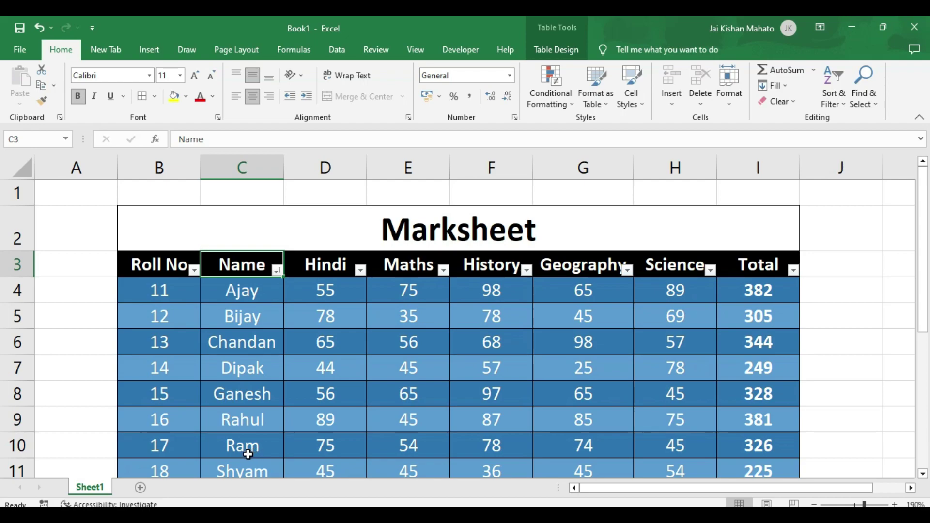
{"action": "left_click", "coordinate": [277, 271]}
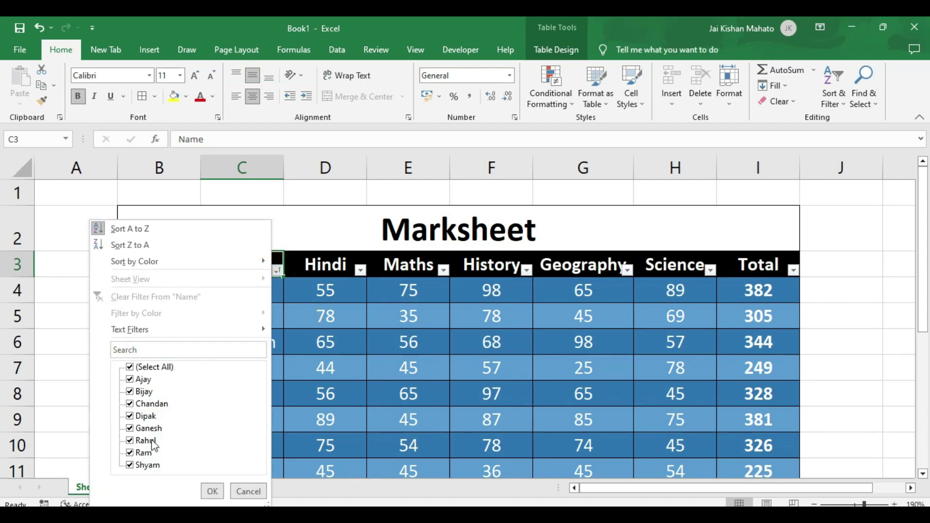
Step: Filter the Name column to show only Bijay, Rahul and Shyam
{"action": "left_click", "coordinate": [130, 367]}
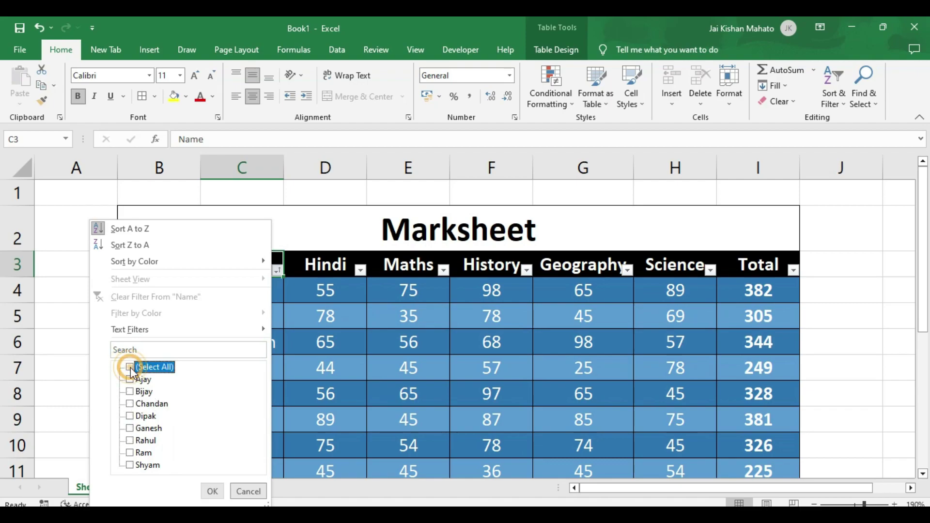
{"action": "left_click", "coordinate": [130, 440]}
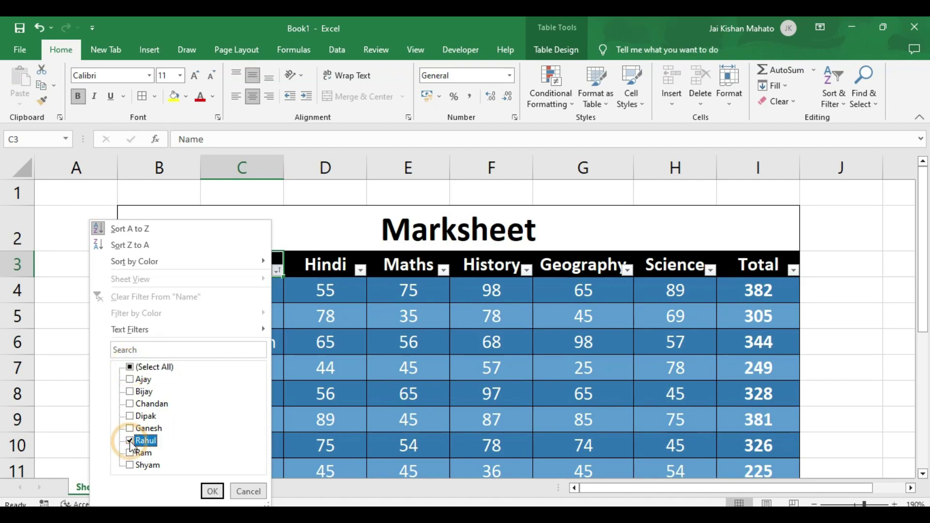
{"action": "left_click", "coordinate": [134, 391]}
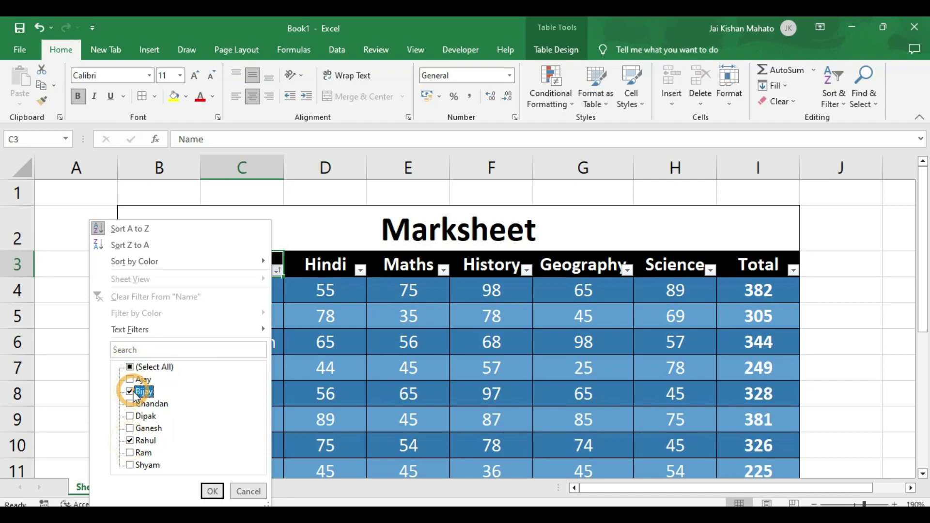
{"action": "left_click", "coordinate": [130, 465]}
{"action": "left_click", "coordinate": [212, 491]}
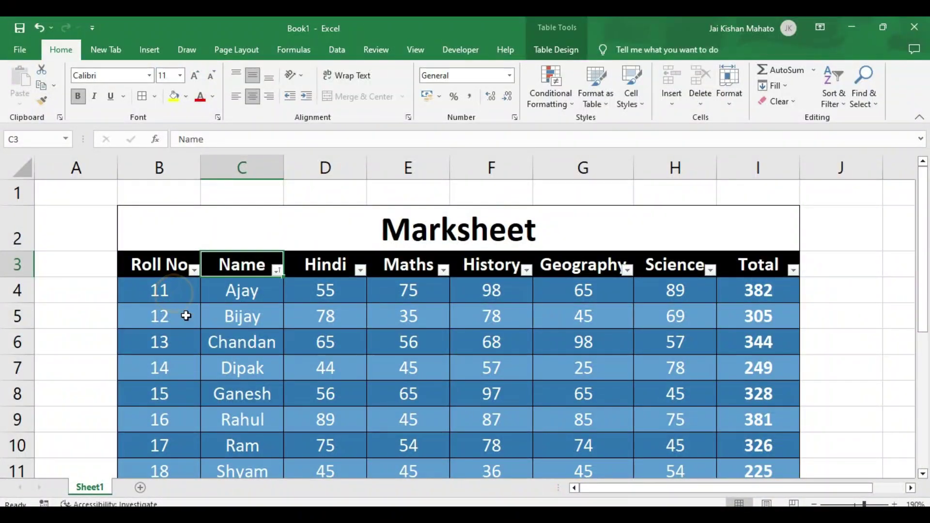
{"action": "left_click", "coordinate": [406, 315]}
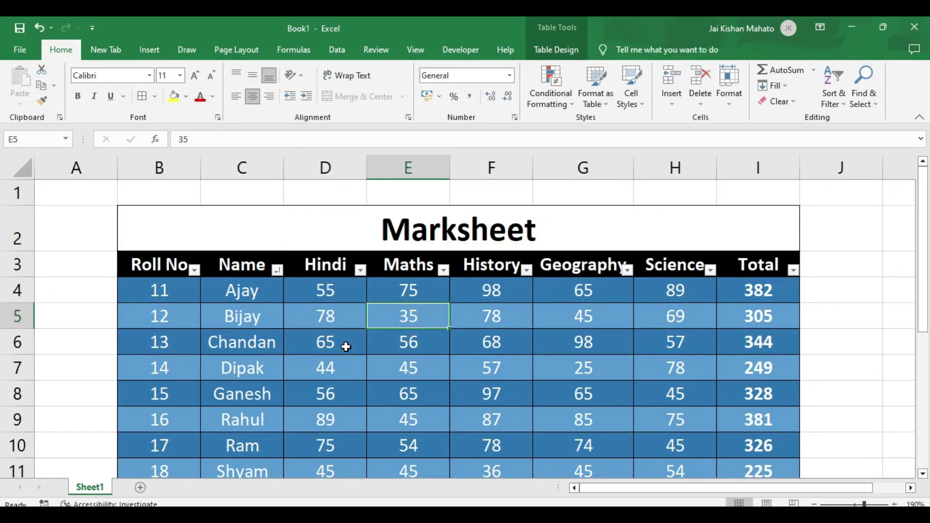
Step: Filter Hindi marks to at least 60 and less than 90, leaving Bijay, Chandan, Rahul and Ram
{"action": "left_click", "coordinate": [360, 270]}
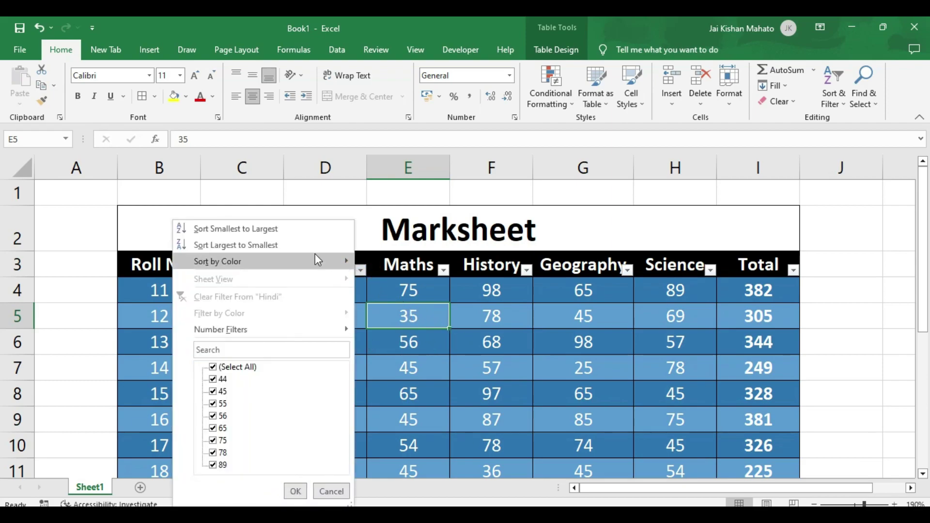
{"action": "left_click", "coordinate": [433, 359]}
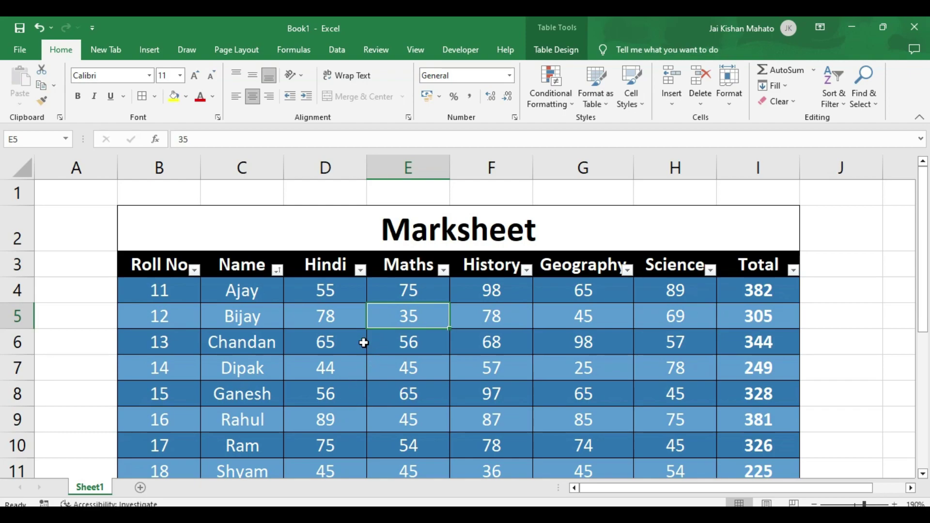
{"action": "left_click", "coordinate": [361, 269]}
{"action": "mouse_move", "coordinate": [221, 330]}
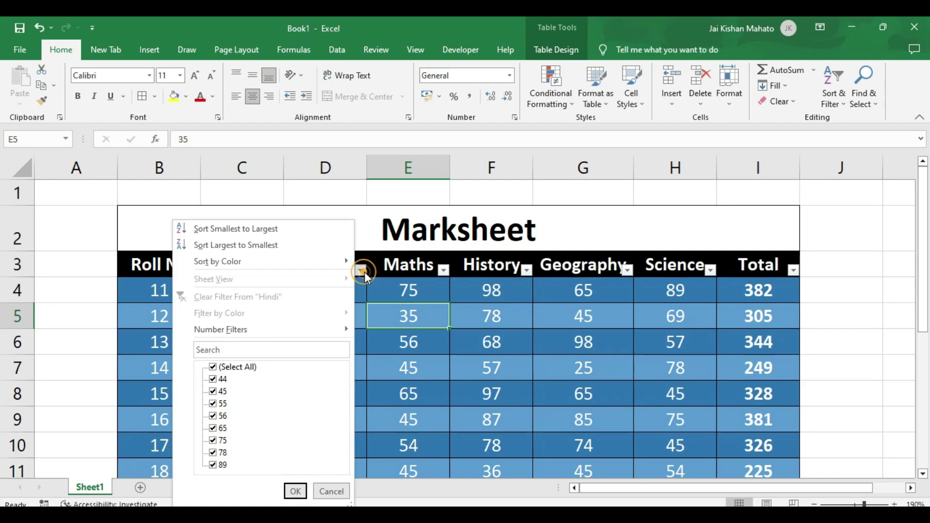
{"action": "left_click", "coordinate": [292, 333]}
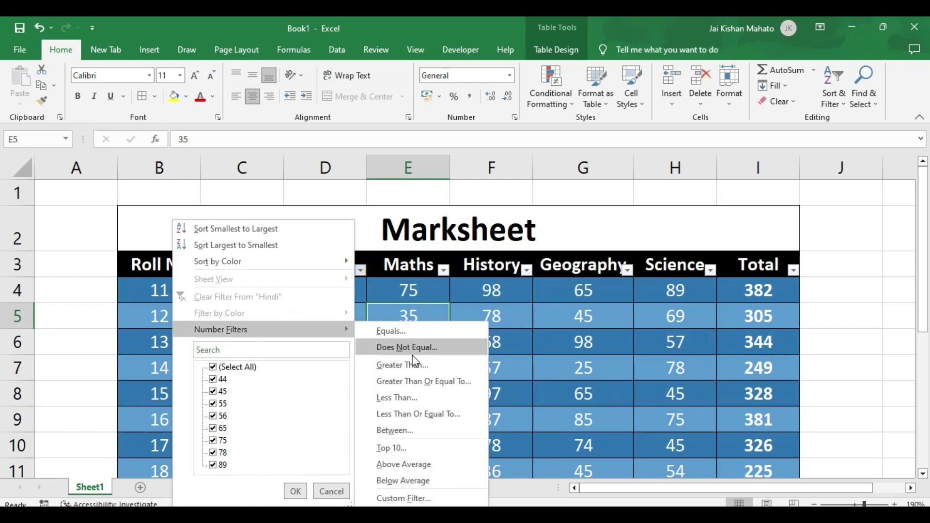
{"action": "left_click", "coordinate": [430, 383]}
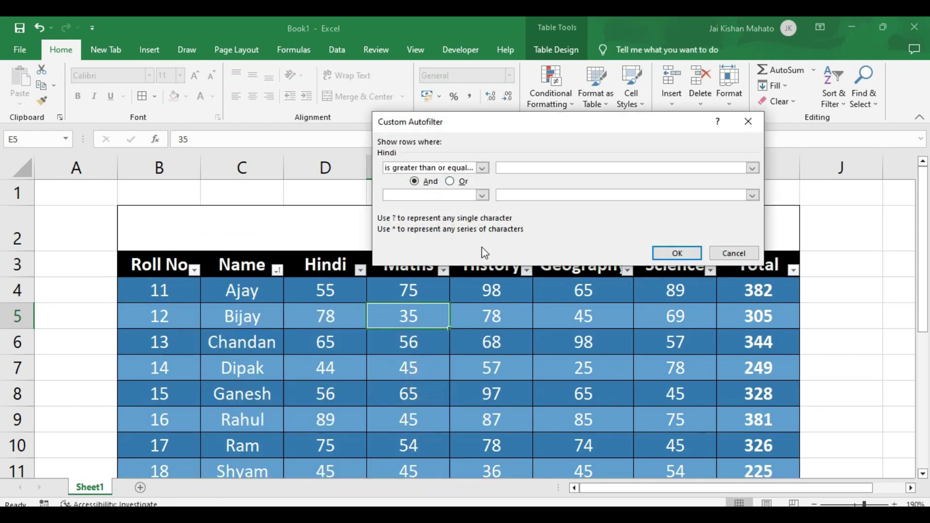
{"action": "left_click", "coordinate": [530, 168]}
{"action": "left_click", "coordinate": [537, 195]}
{"action": "left_click", "coordinate": [482, 194]}
{"action": "left_click", "coordinate": [410, 277]}
{"action": "left_click", "coordinate": [526, 194]}
{"action": "type", "text": "90"}
{"action": "left_click", "coordinate": [683, 255]}
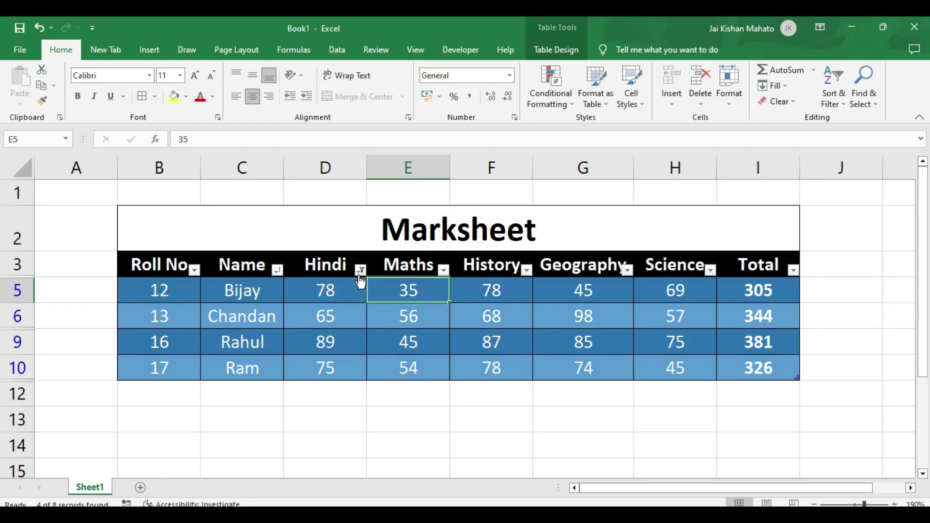
Step: Clear the Hindi filter so all eight students show, then bring up the Maths filter options
{"action": "left_click", "coordinate": [360, 270]}
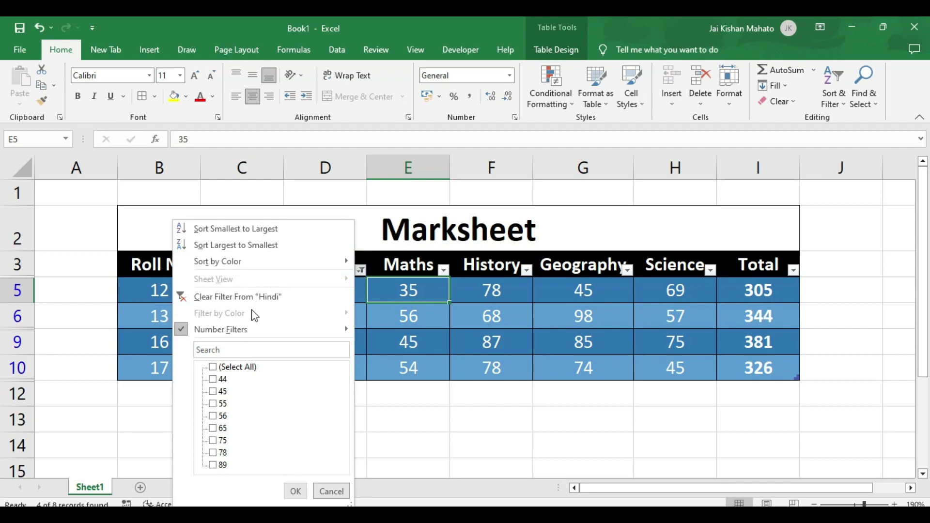
{"action": "left_click", "coordinate": [250, 297]}
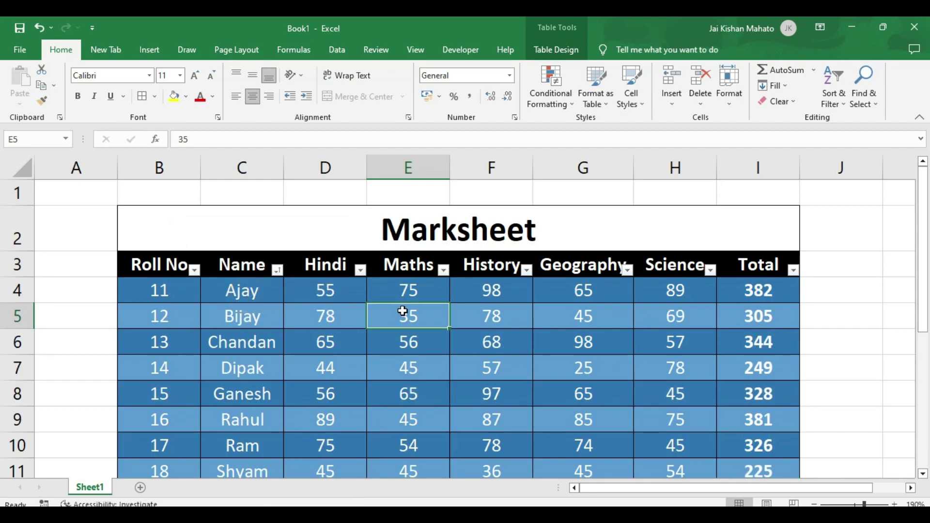
{"action": "left_click", "coordinate": [443, 269]}
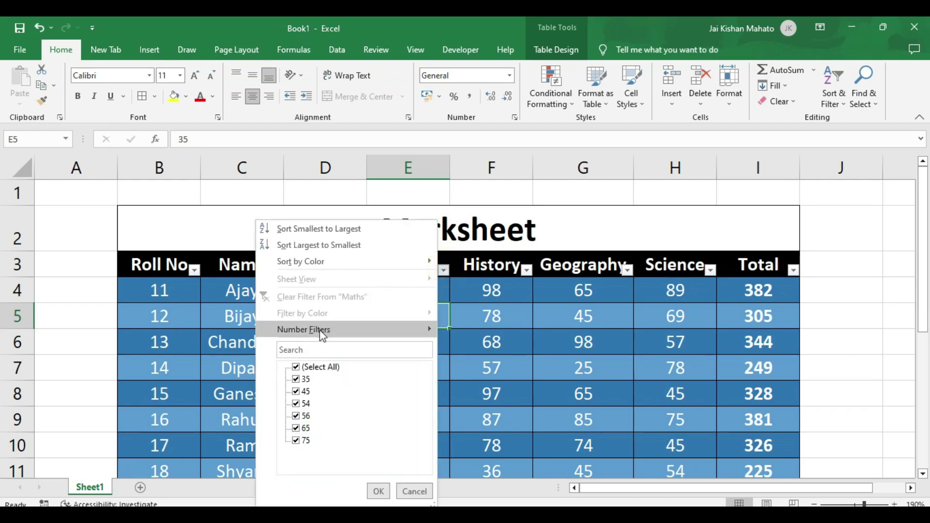
{"action": "mouse_move", "coordinate": [304, 329]}
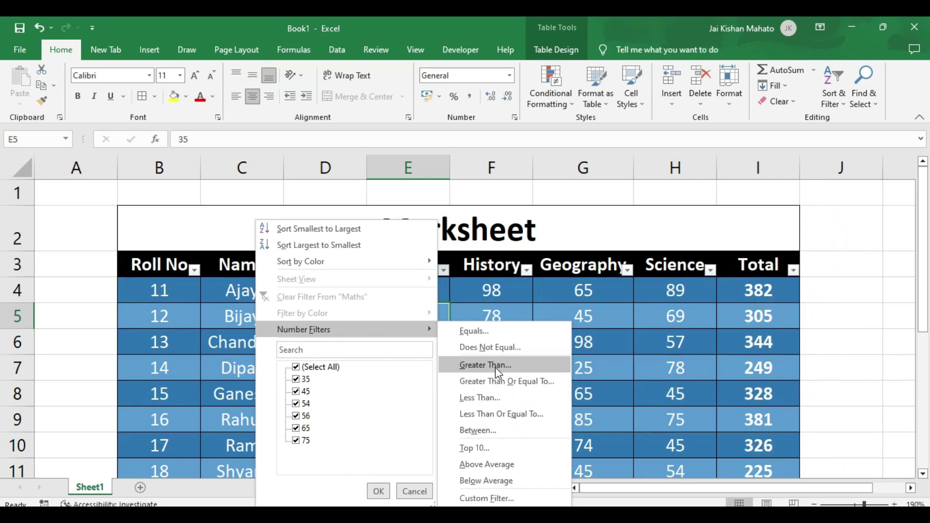
Step: Apply a Maths greater-than-80 filter, which matches no students, then clear it
{"action": "left_click", "coordinate": [514, 368]}
{"action": "type", "text": "80"}
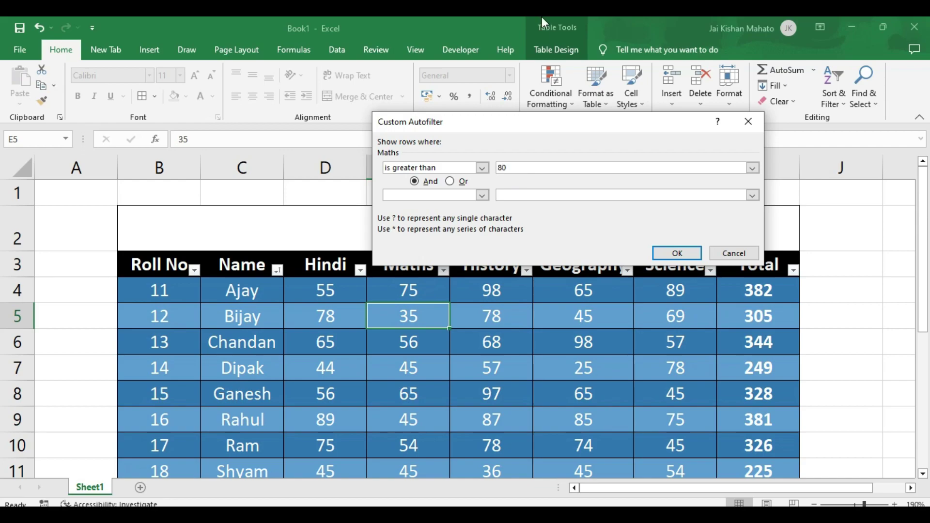
{"action": "left_click", "coordinate": [669, 251]}
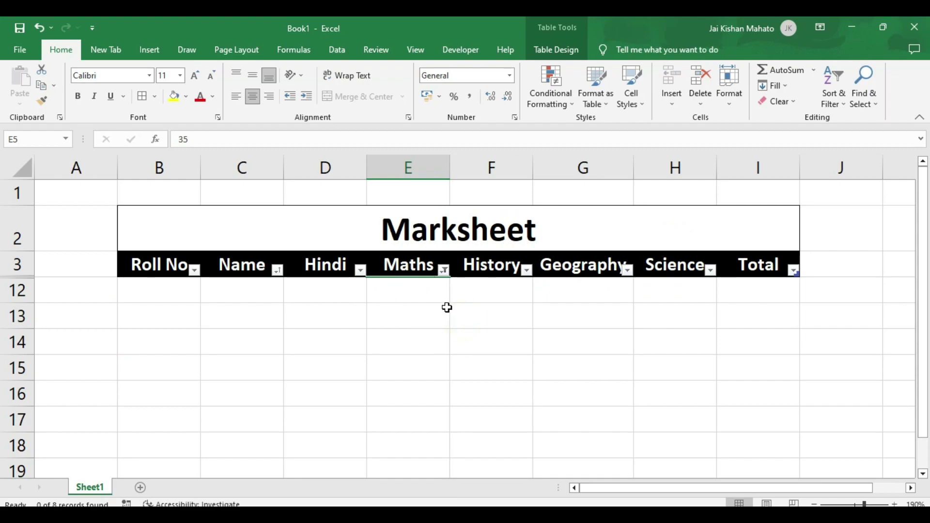
{"action": "left_click", "coordinate": [443, 269]}
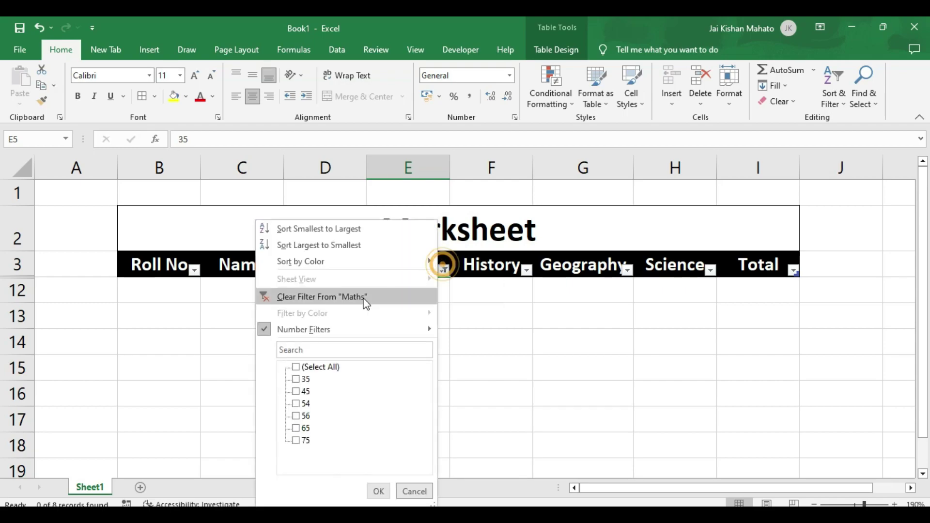
{"action": "left_click", "coordinate": [359, 297]}
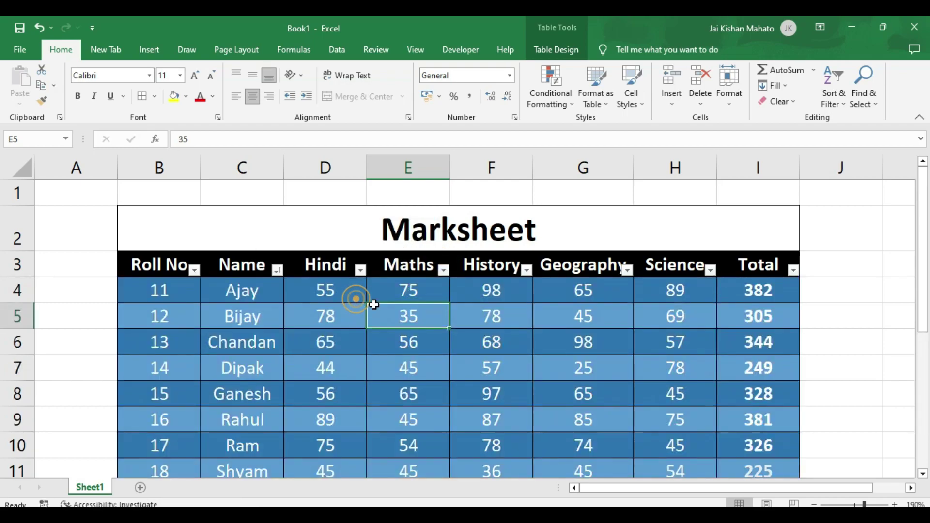
Step: Filter Maths above 60 to show Ajay and Ganesh, then clear the Maths filter
{"action": "left_click", "coordinate": [442, 275]}
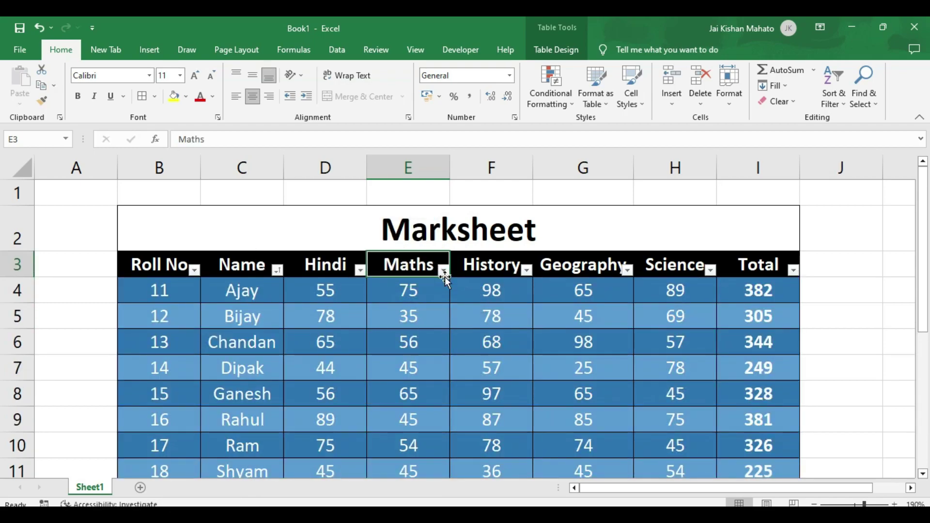
{"action": "left_click", "coordinate": [444, 269]}
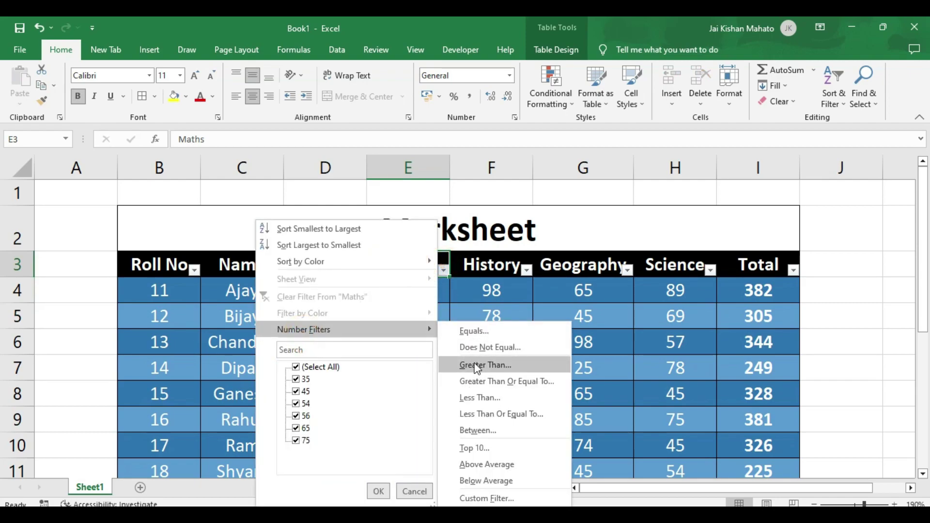
{"action": "left_click", "coordinate": [477, 365]}
{"action": "type", "text": "60"}
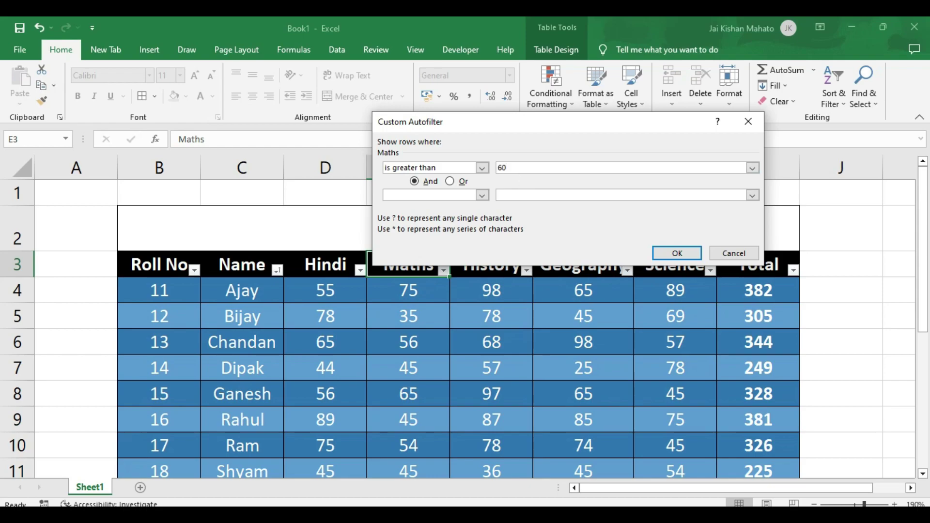
{"action": "left_click", "coordinate": [677, 253]}
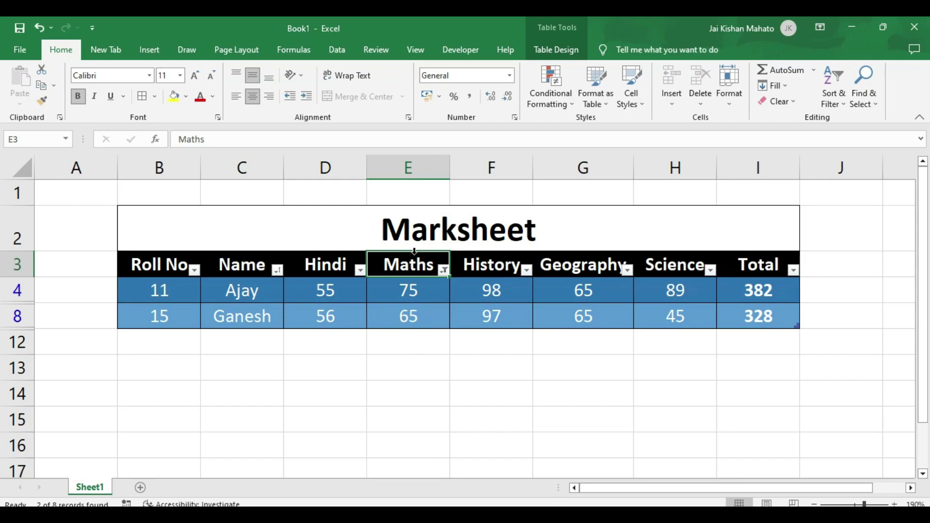
{"action": "left_click", "coordinate": [444, 270]}
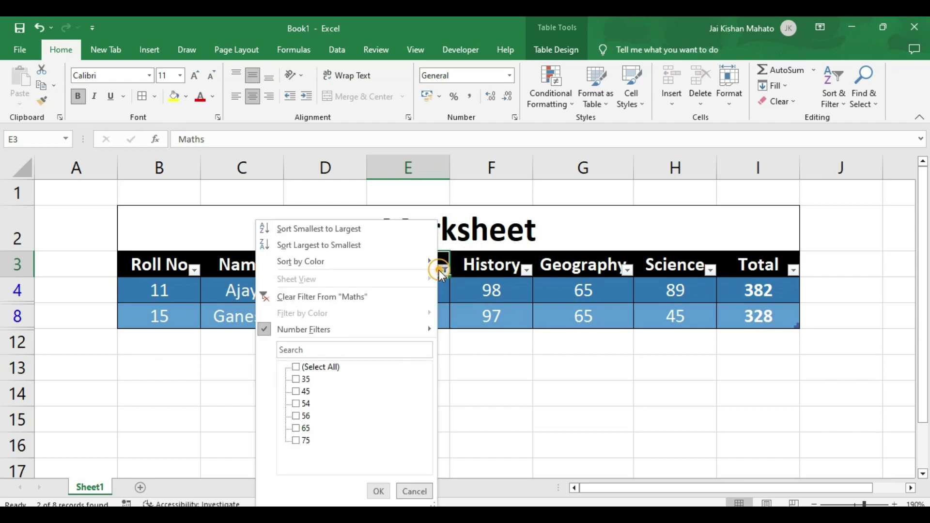
{"action": "left_click", "coordinate": [340, 301]}
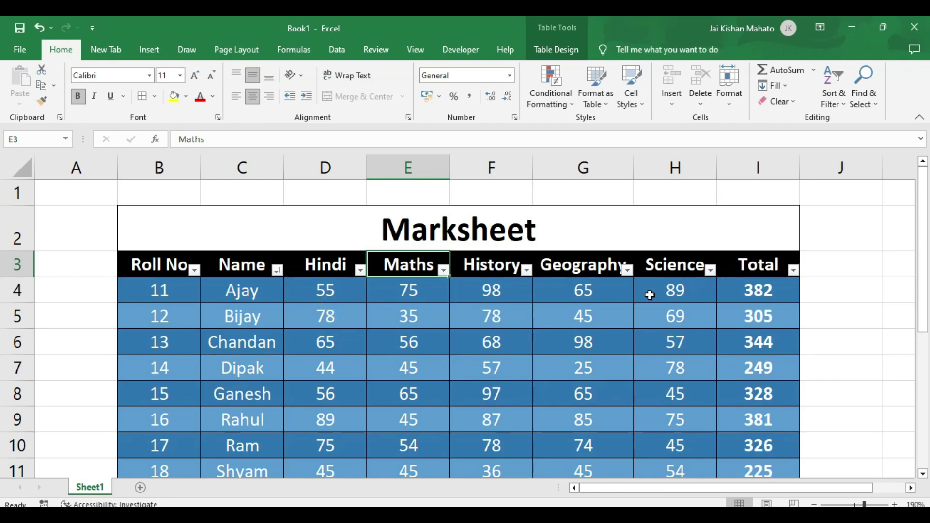
Step: Filter Total below 300 to show Dipak and Shyam, then clear the Total filter
{"action": "left_click", "coordinate": [793, 270]}
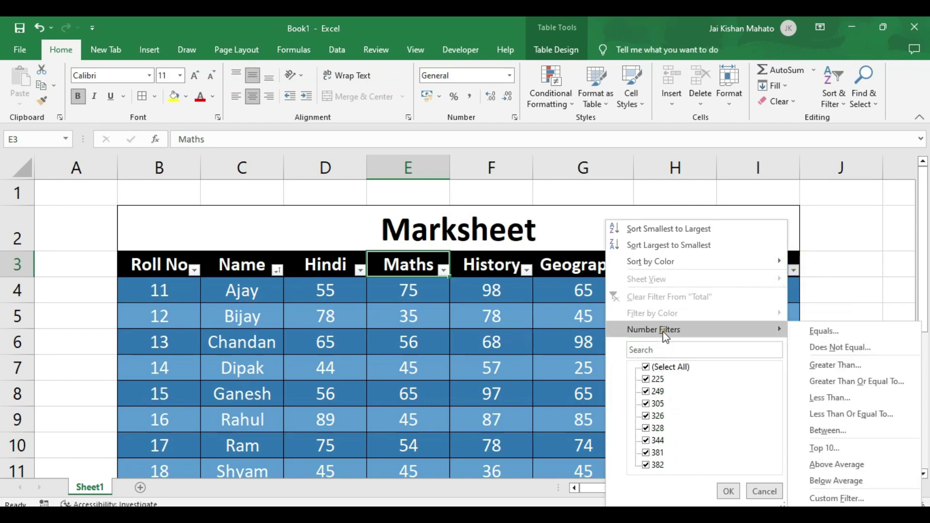
{"action": "mouse_move", "coordinate": [653, 330]}
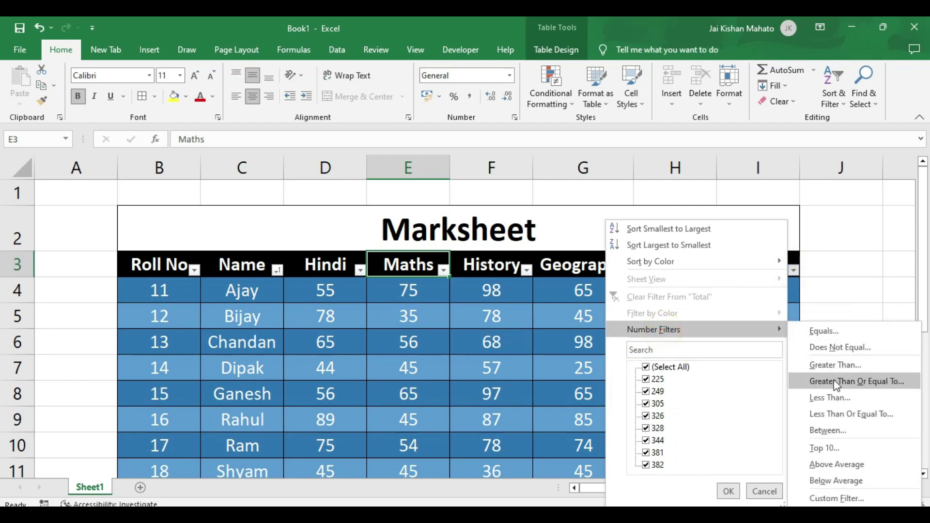
{"action": "left_click", "coordinate": [836, 398]}
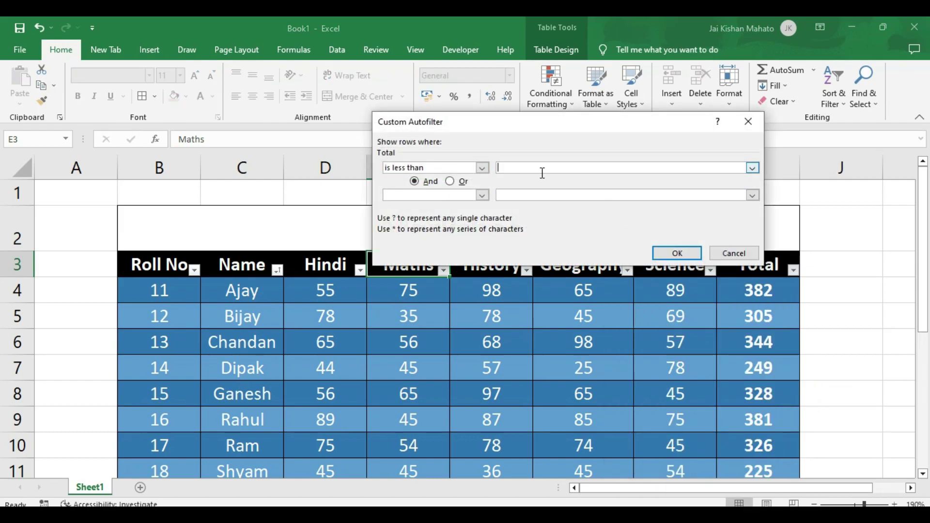
{"action": "type", "text": "300"}
{"action": "left_click", "coordinate": [679, 253]}
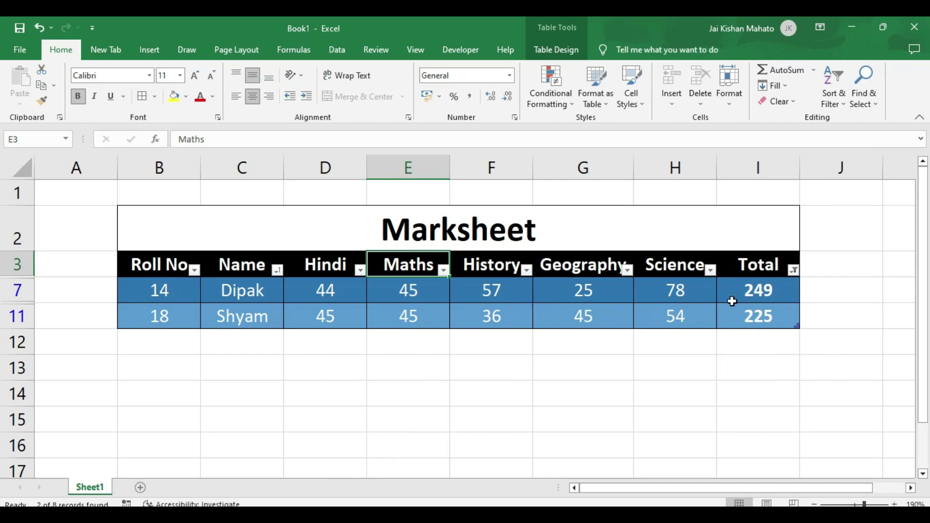
{"action": "left_click", "coordinate": [793, 269]}
{"action": "left_click", "coordinate": [672, 295]}
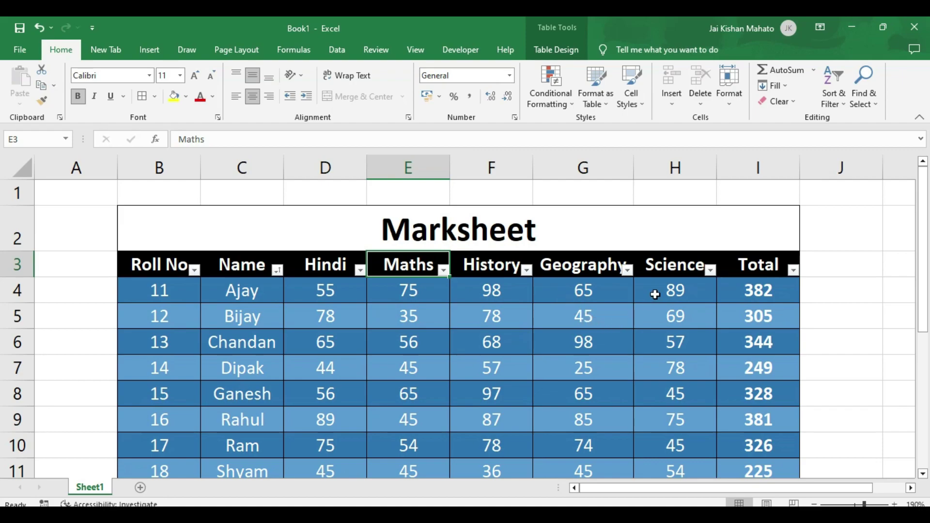
Step: Select the header cells B3:I3, from Roll No across to Total
{"action": "left_click", "coordinate": [628, 270]}
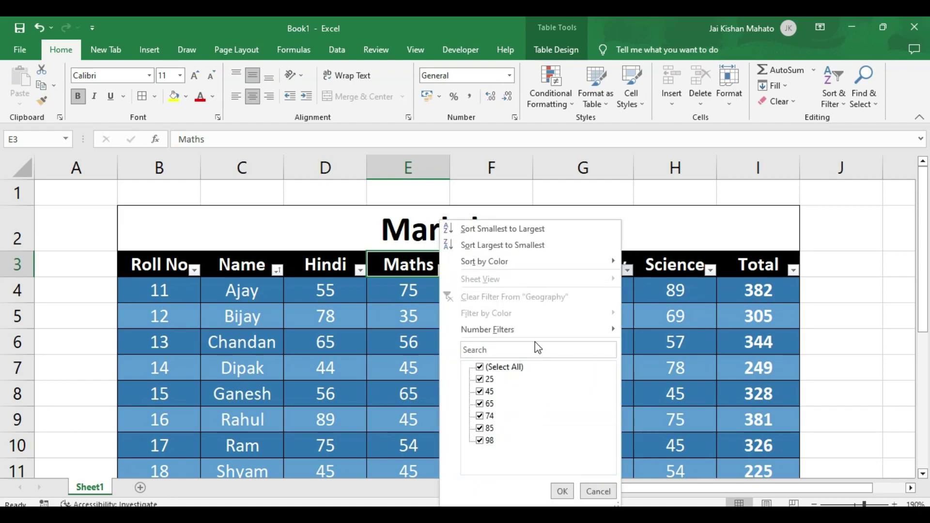
{"action": "left_click", "coordinate": [721, 358]}
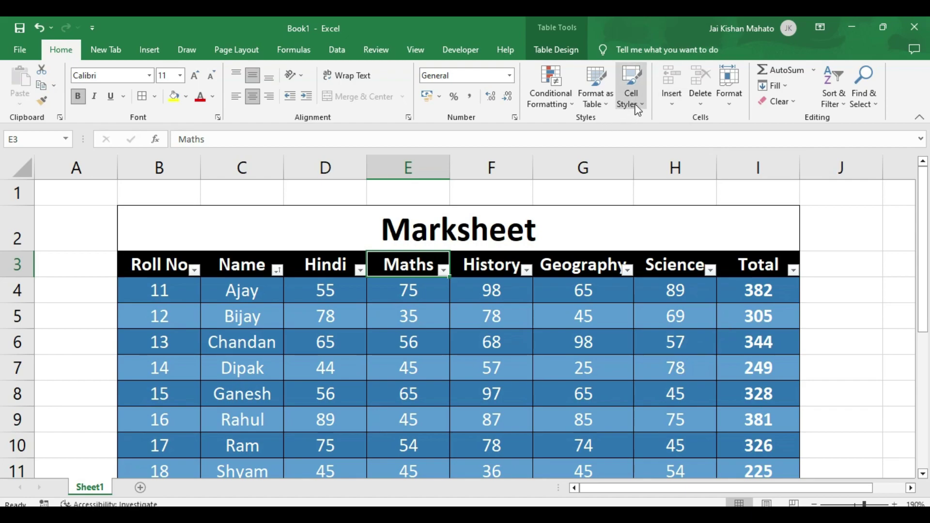
{"action": "left_click", "coordinate": [602, 223]}
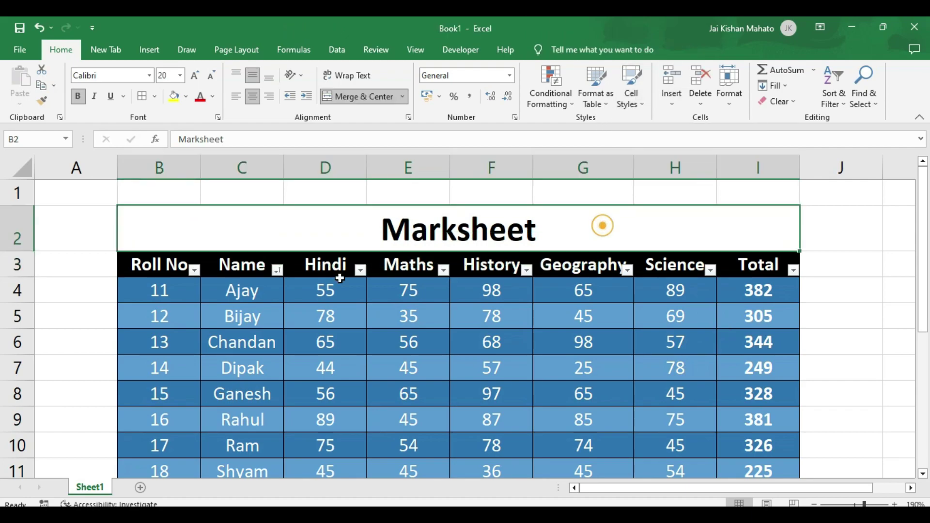
{"action": "mouse_move", "coordinate": [138, 259]}
{"action": "left_mouse_down"}
{"action": "mouse_move", "coordinate": [309, 289]}
{"action": "mouse_move", "coordinate": [749, 264]}
{"action": "left_mouse_up"}
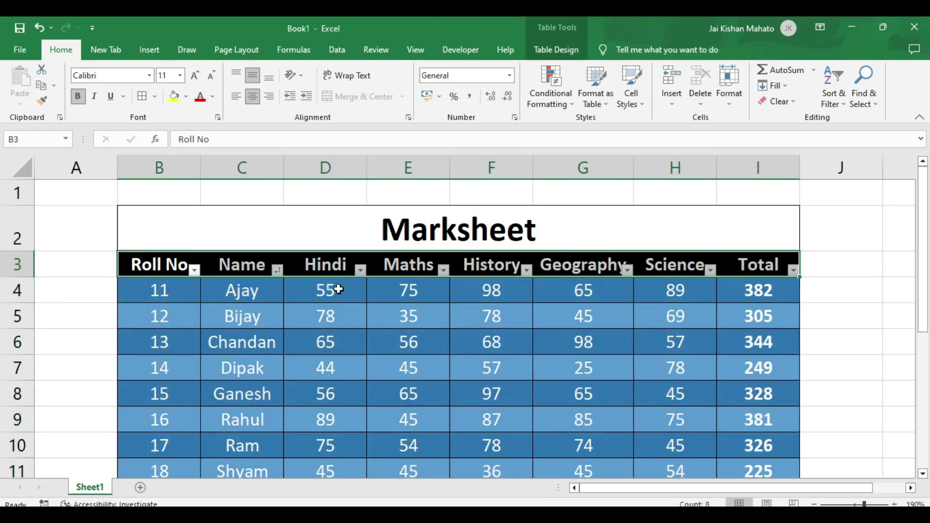
Step: Apply the orange Accent2 style to the header and green Accent6 to Chandan's row B6:I6
{"action": "left_click", "coordinate": [647, 103]}
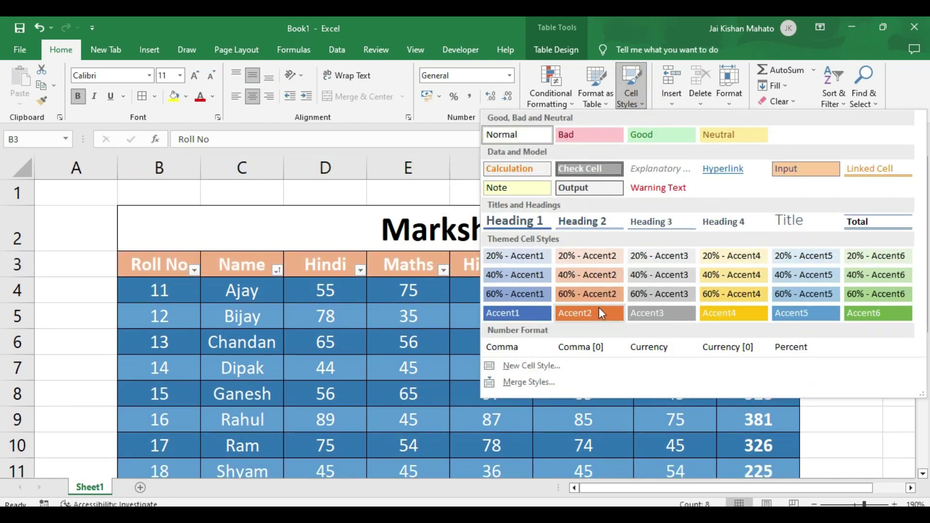
{"action": "left_click", "coordinate": [595, 317]}
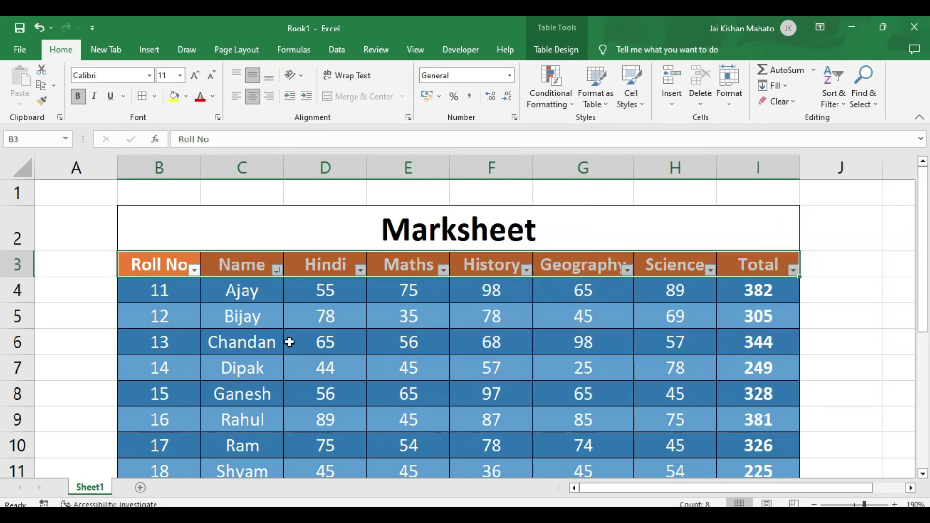
{"action": "left_click_drag", "start_coordinate": [145, 350], "coordinate": [752, 349]}
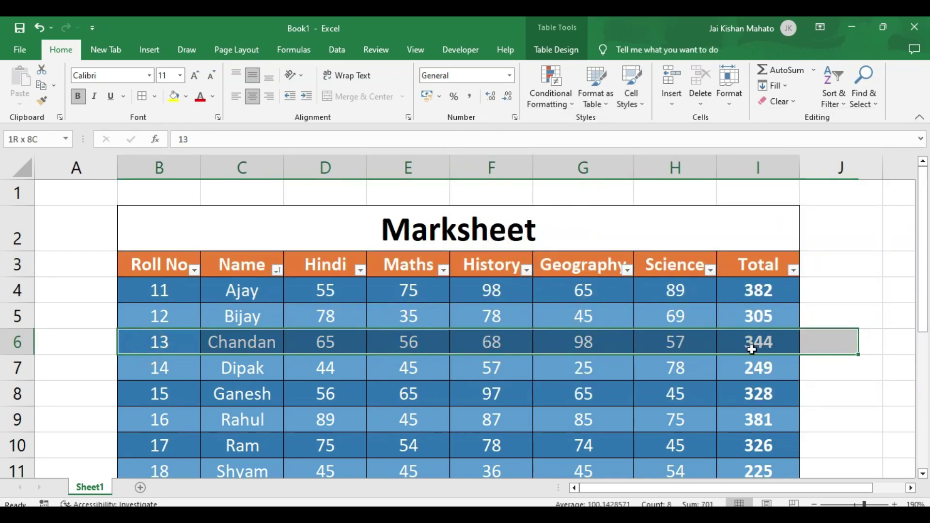
{"action": "left_click", "coordinate": [642, 105]}
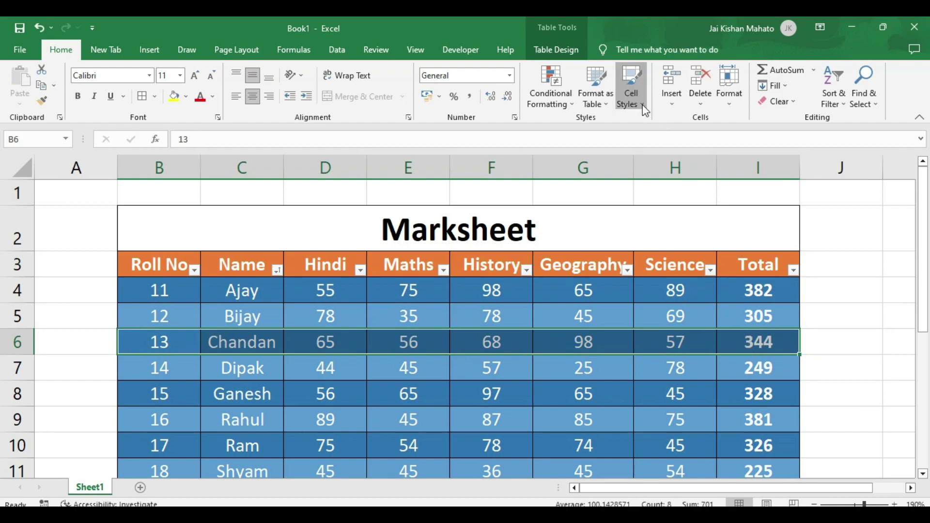
{"action": "left_click", "coordinate": [865, 312]}
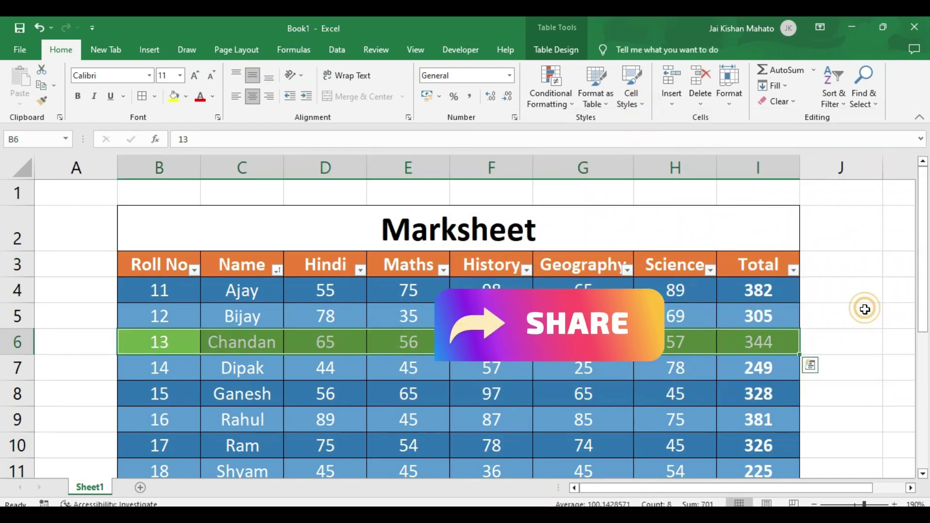
{"action": "left_click", "coordinate": [644, 370]}
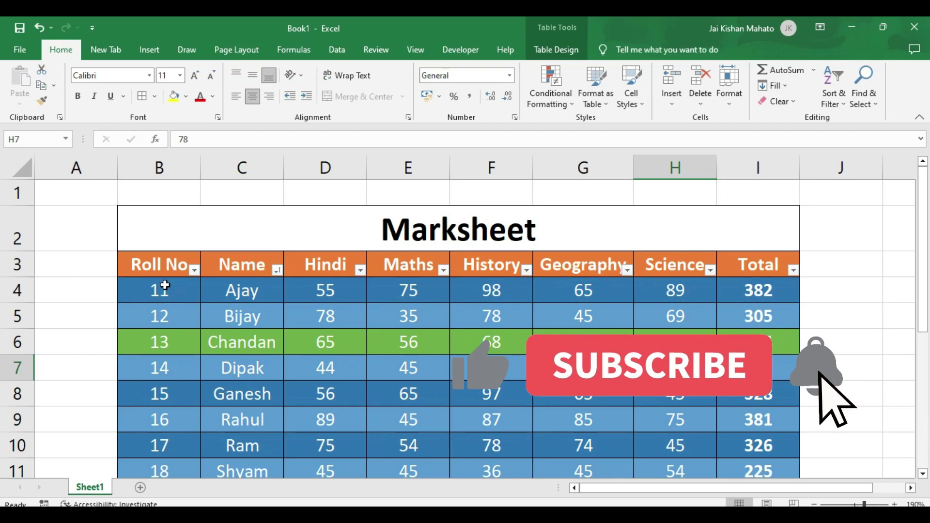
{"action": "left_click_drag", "start_coordinate": [160, 290], "coordinate": [756, 460]}
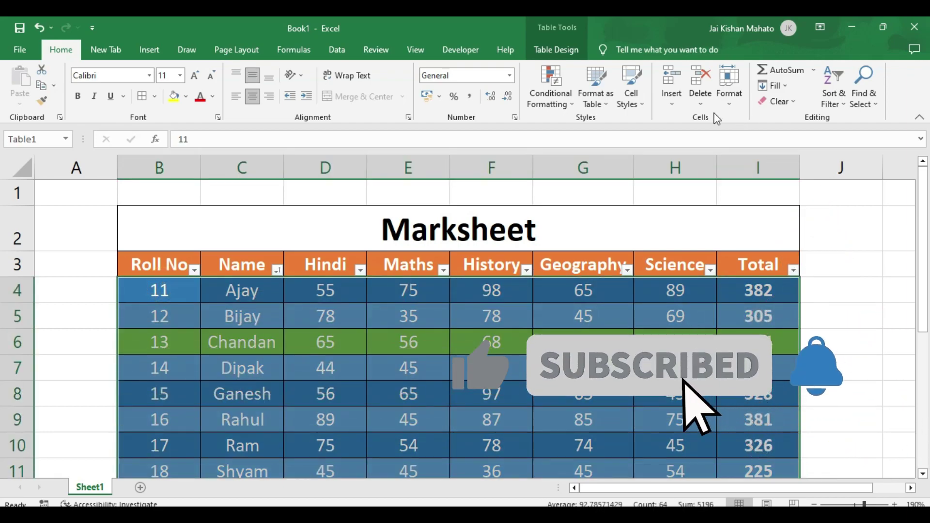
Step: Apply the green Accent6 cell style to all student rows B4:I11
{"action": "left_click", "coordinate": [639, 101]}
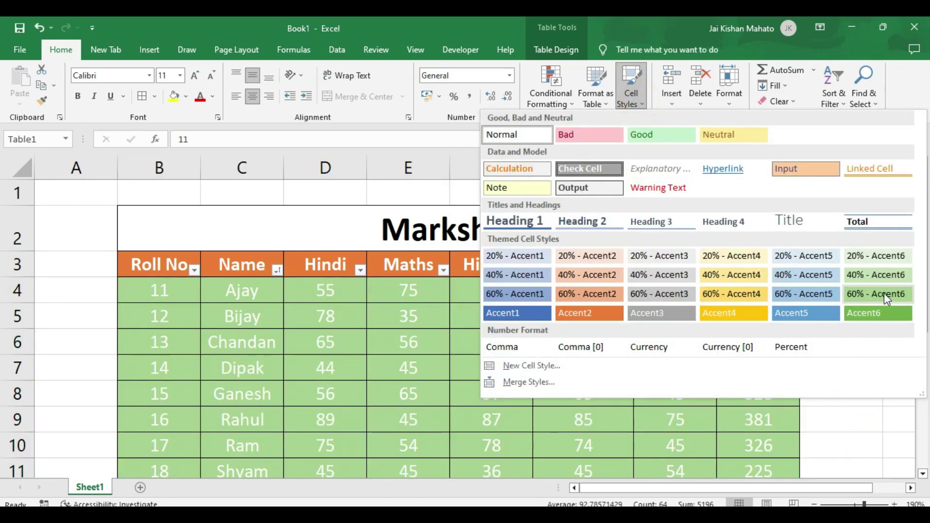
{"action": "left_click", "coordinate": [884, 314]}
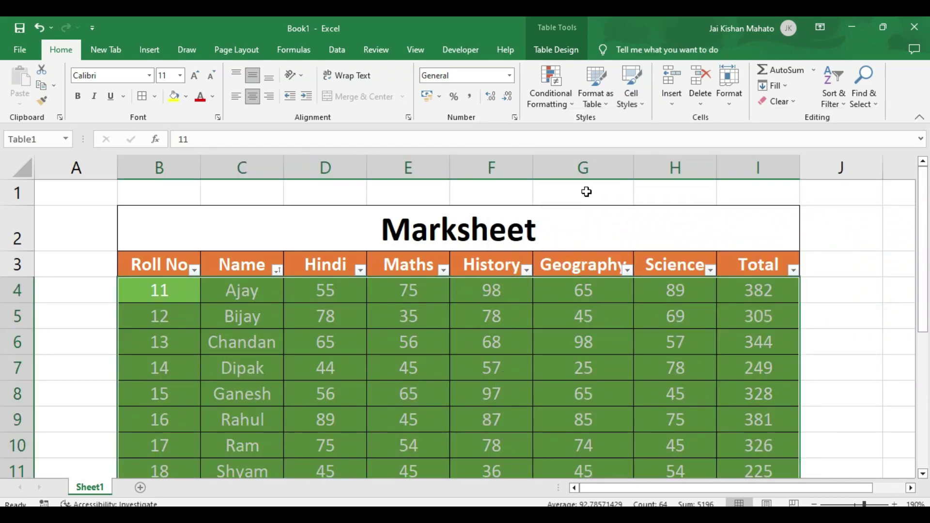
{"action": "left_click", "coordinate": [609, 108]}
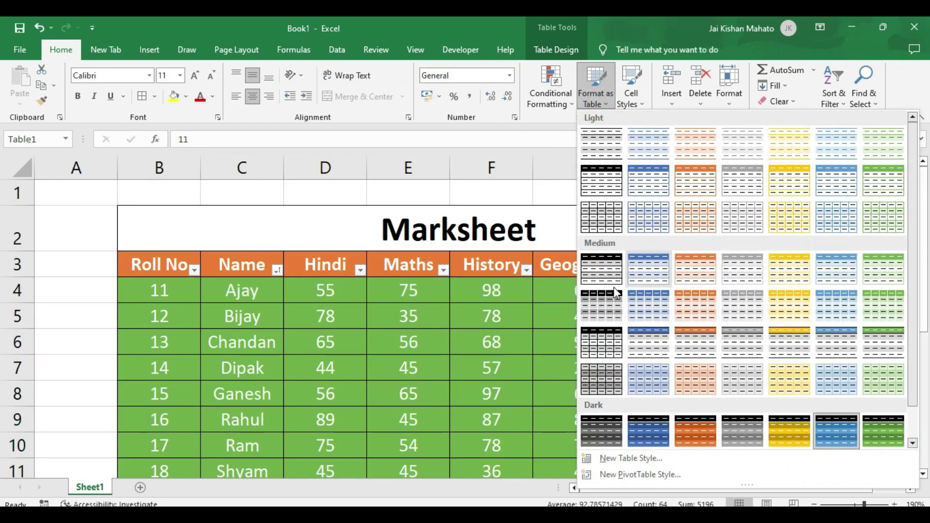
{"action": "left_click", "coordinate": [648, 305]}
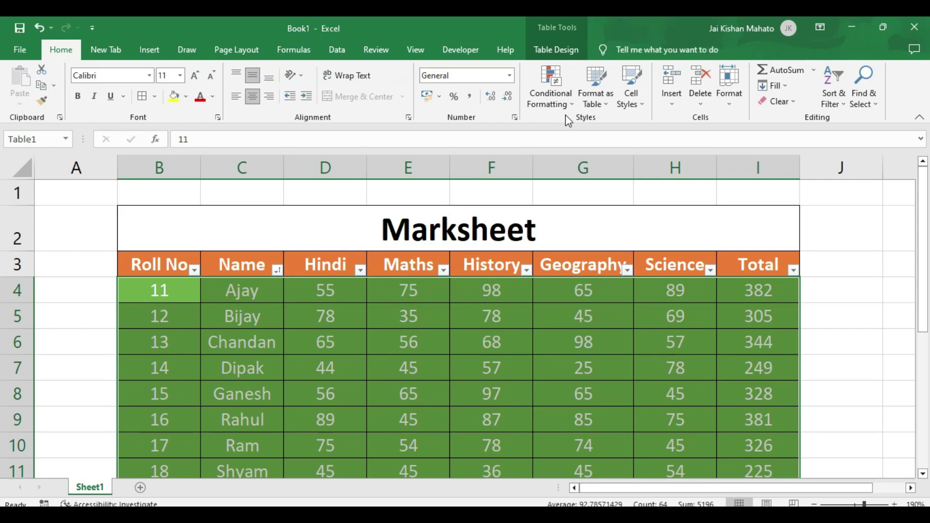
Step: Set up a Between highlight rule on D4:I11 with bounds 300 and 370
{"action": "mouse_move", "coordinate": [326, 290]}
{"action": "left_mouse_down"}
{"action": "mouse_move", "coordinate": [794, 389]}
{"action": "mouse_move", "coordinate": [762, 466]}
{"action": "left_mouse_up"}
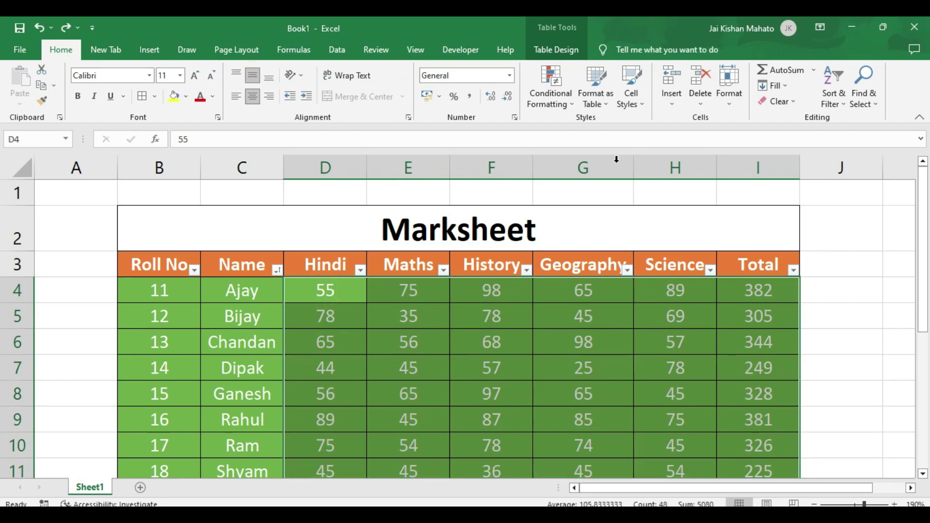
{"action": "left_click", "coordinate": [553, 97]}
{"action": "mouse_move", "coordinate": [592, 127]}
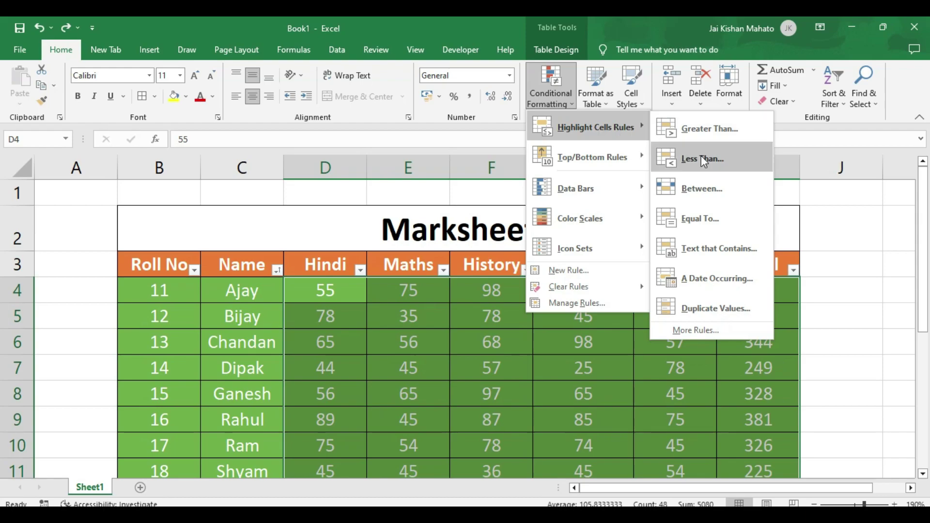
{"action": "left_click", "coordinate": [713, 186]}
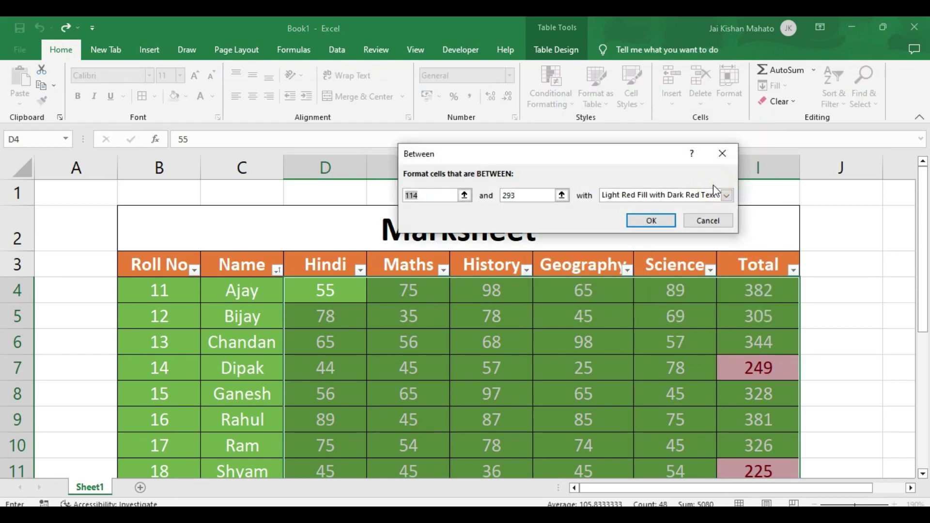
{"action": "left_click", "coordinate": [438, 195]}
{"action": "type", "text": "300"}
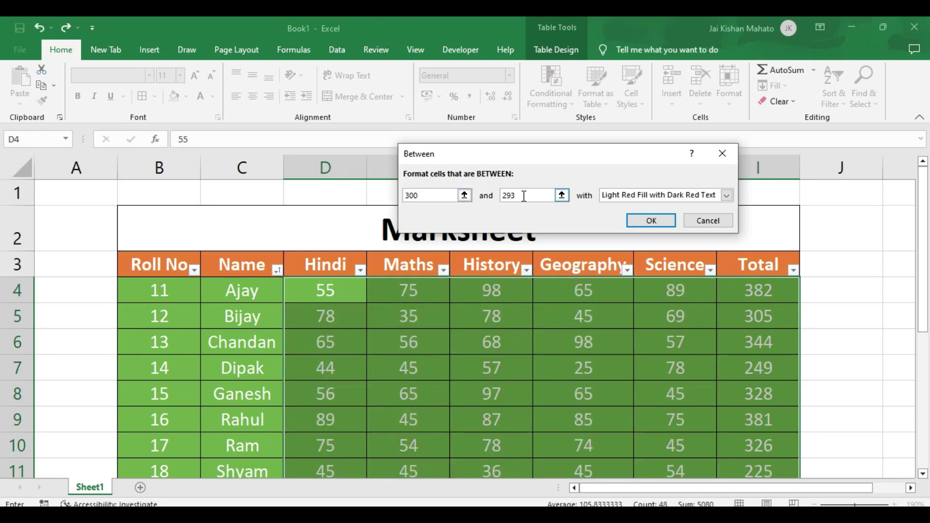
{"action": "double_click", "coordinate": [506, 194]}
{"action": "type", "text": "370"}
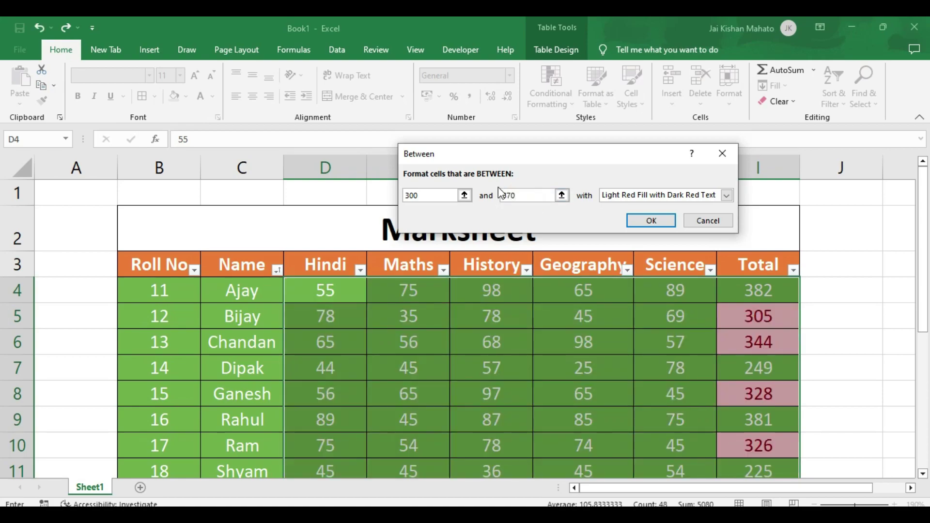
Step: Give the between rule a custom orange-brown fill and apply it
{"action": "left_click", "coordinate": [727, 196]}
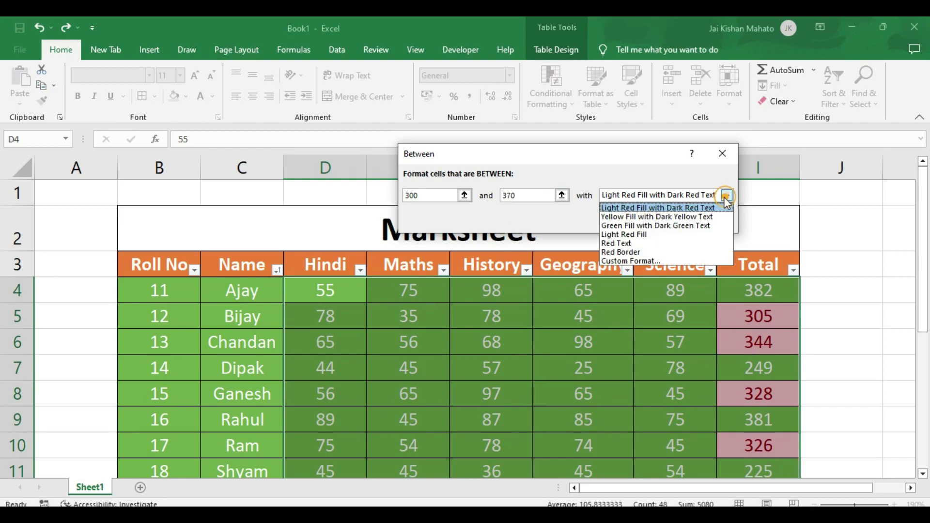
{"action": "left_click", "coordinate": [626, 260]}
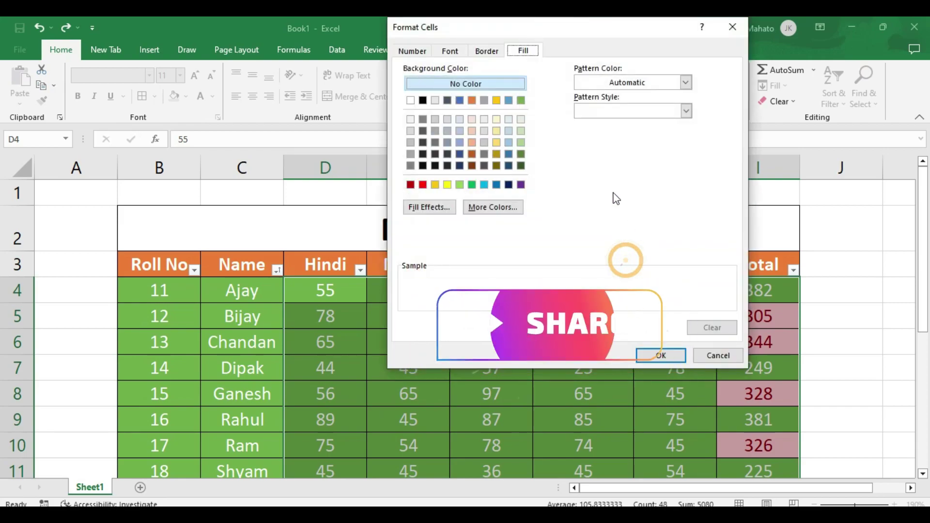
{"action": "left_click", "coordinate": [472, 154]}
{"action": "key", "text": "Return"}
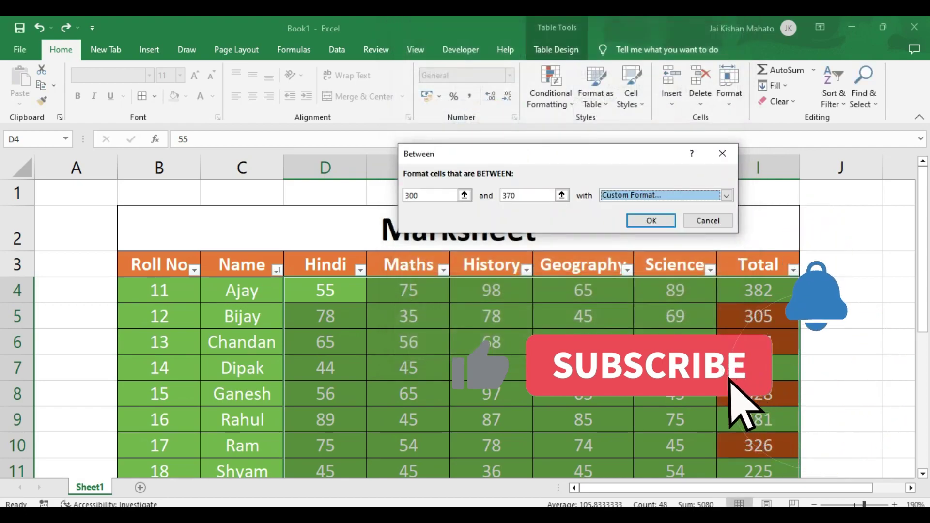
{"action": "key", "text": "Return"}
{"action": "left_click", "coordinate": [841, 316]}
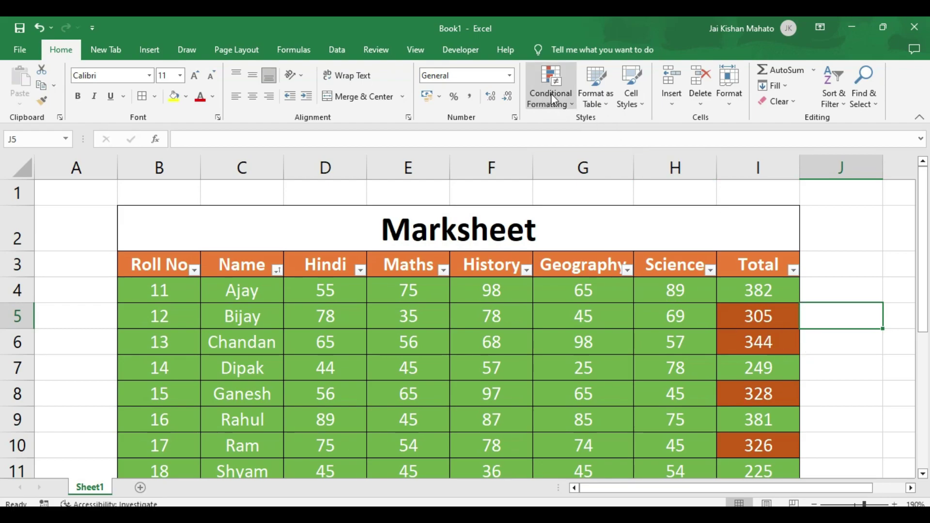
{"action": "left_click", "coordinate": [573, 106]}
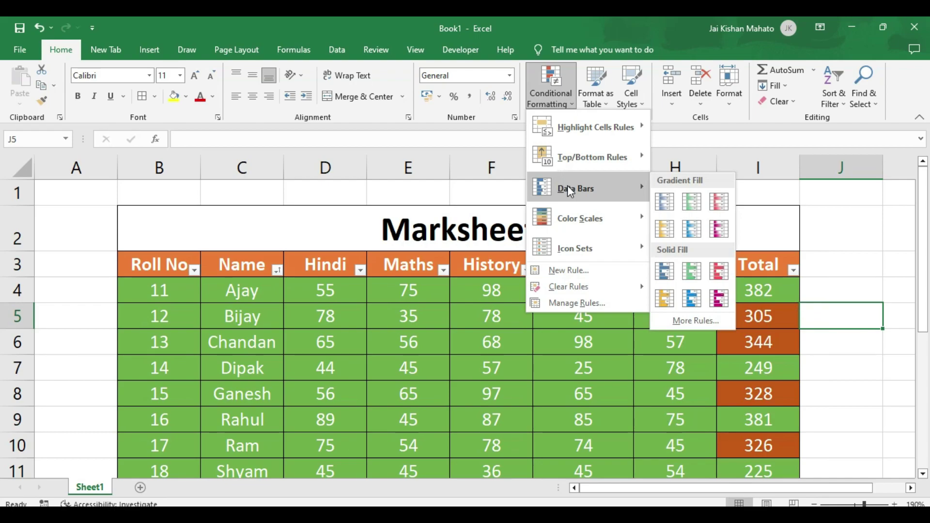
{"action": "mouse_move", "coordinate": [575, 188]}
{"action": "left_click", "coordinate": [877, 255]}
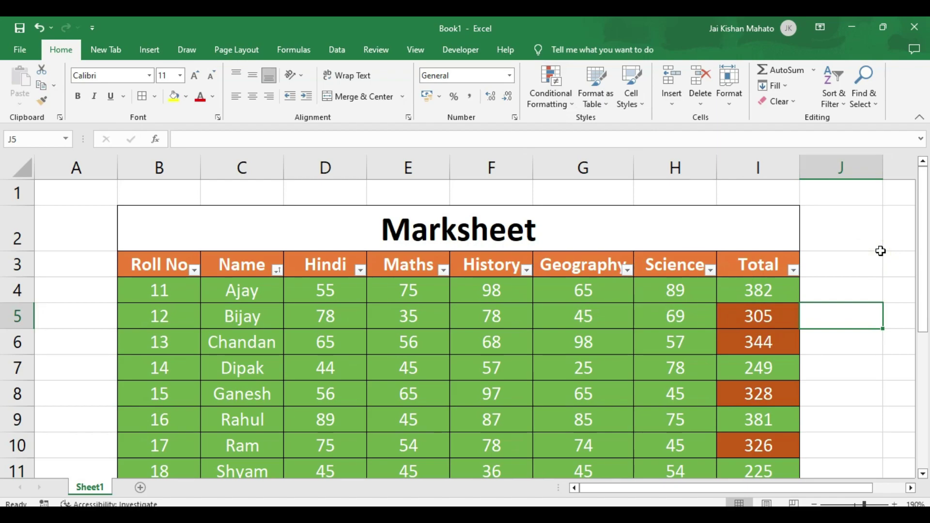